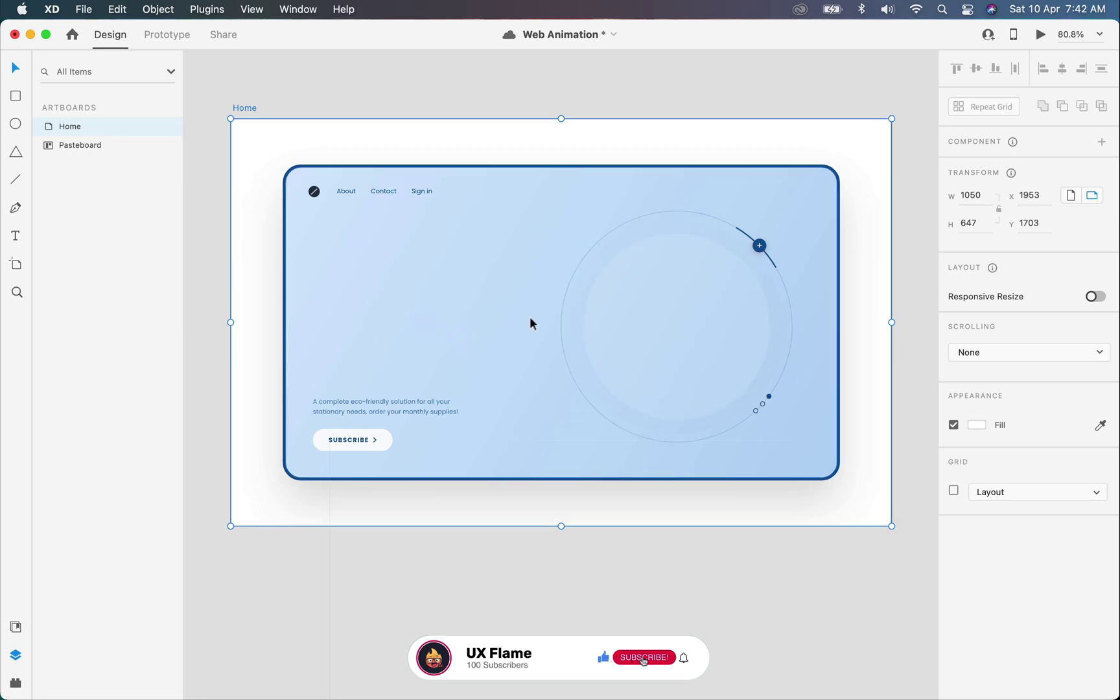
- Marquee-select the four line illustrations and inspect the three text lines
scroll(522, 367, up, 8)
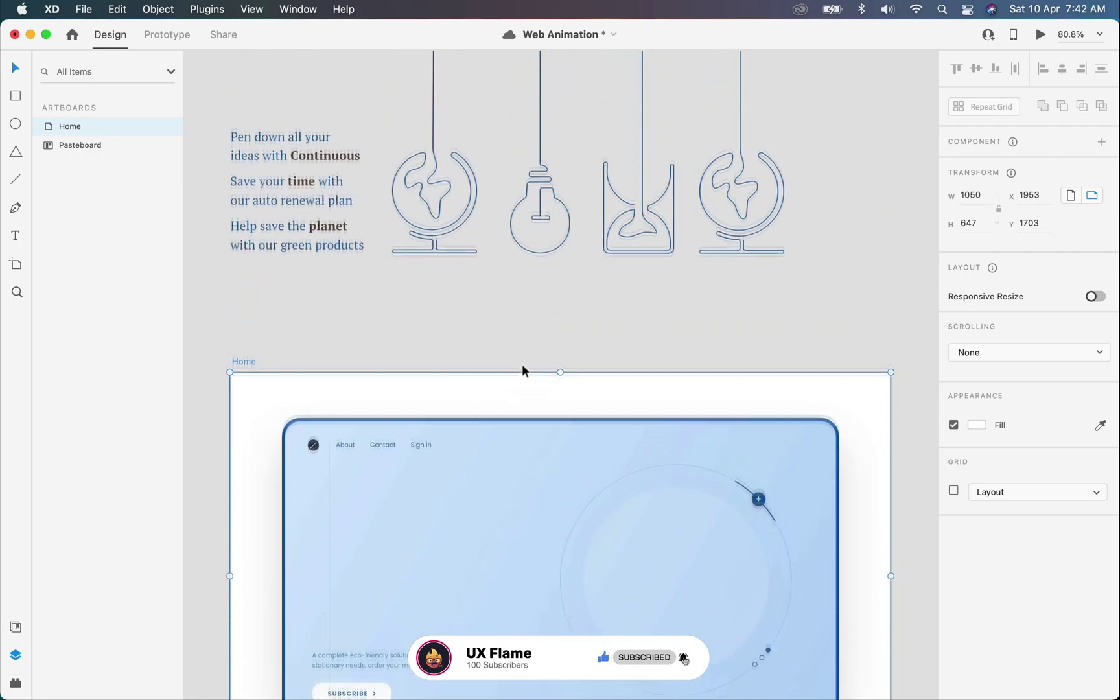
scroll(522, 371, down, 2)
scroll(566, 352, down, 2)
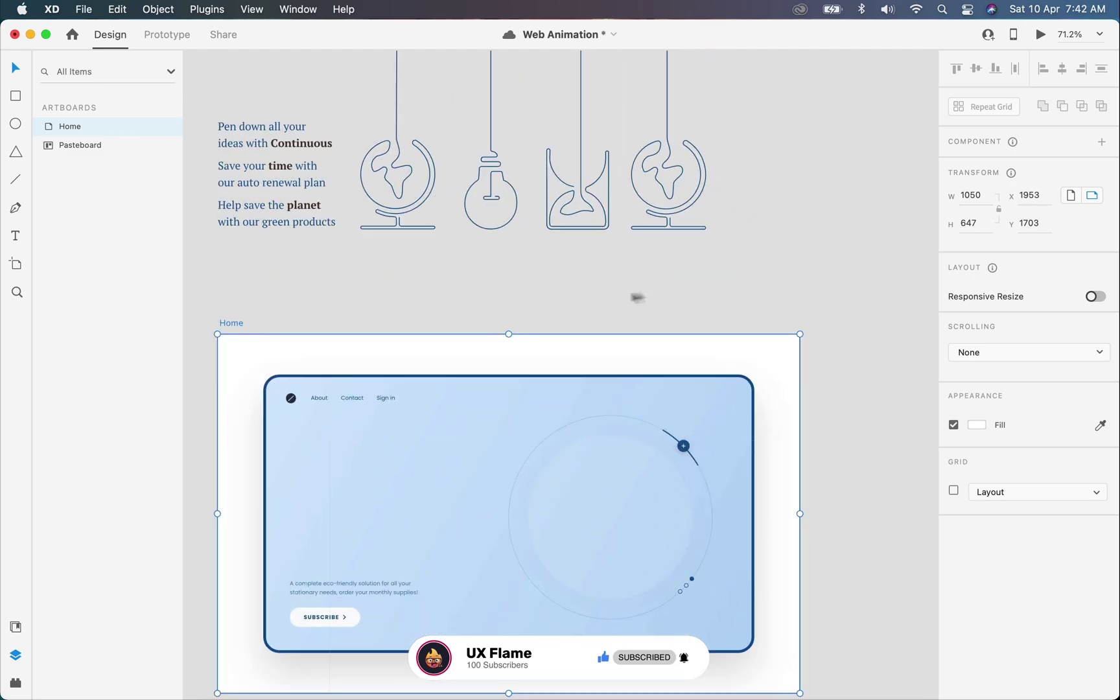
drag(646, 292, 377, 192)
click(243, 127)
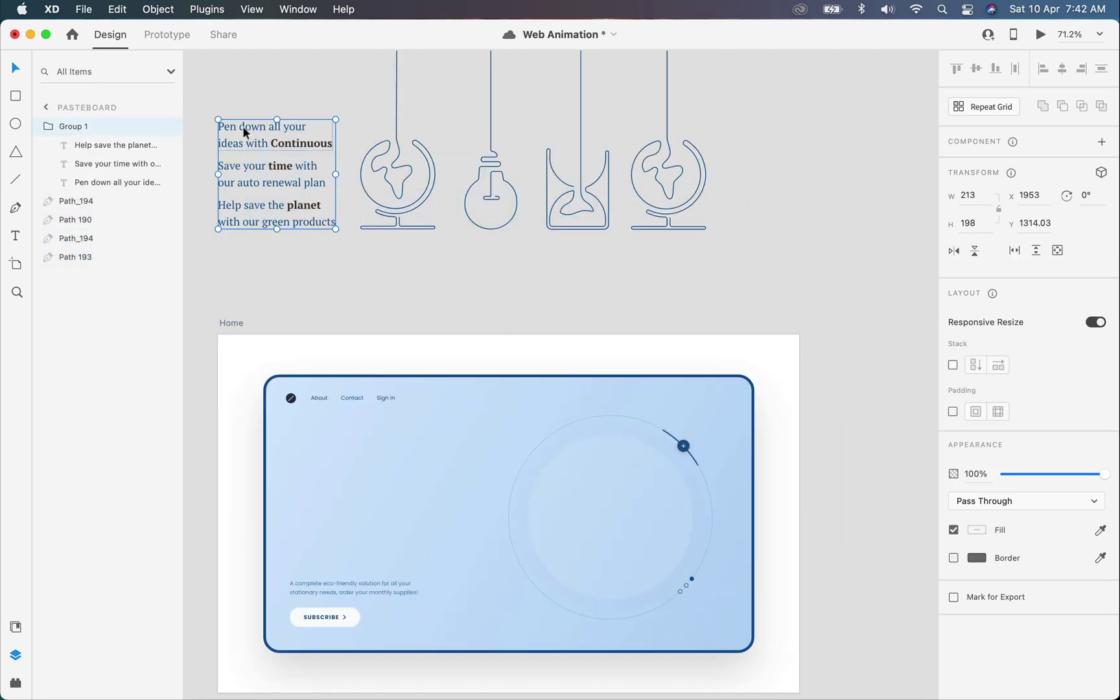
click(113, 146)
click(109, 163)
click(98, 182)
click(774, 274)
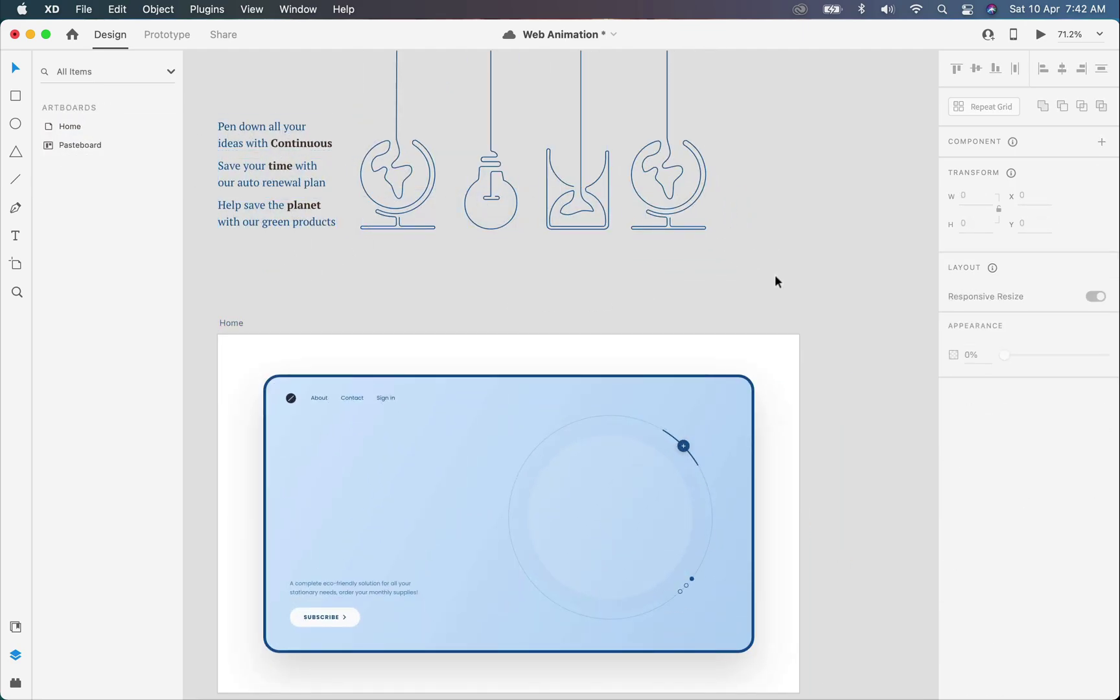
scroll(754, 273, up, 3)
drag(772, 232, 401, 368)
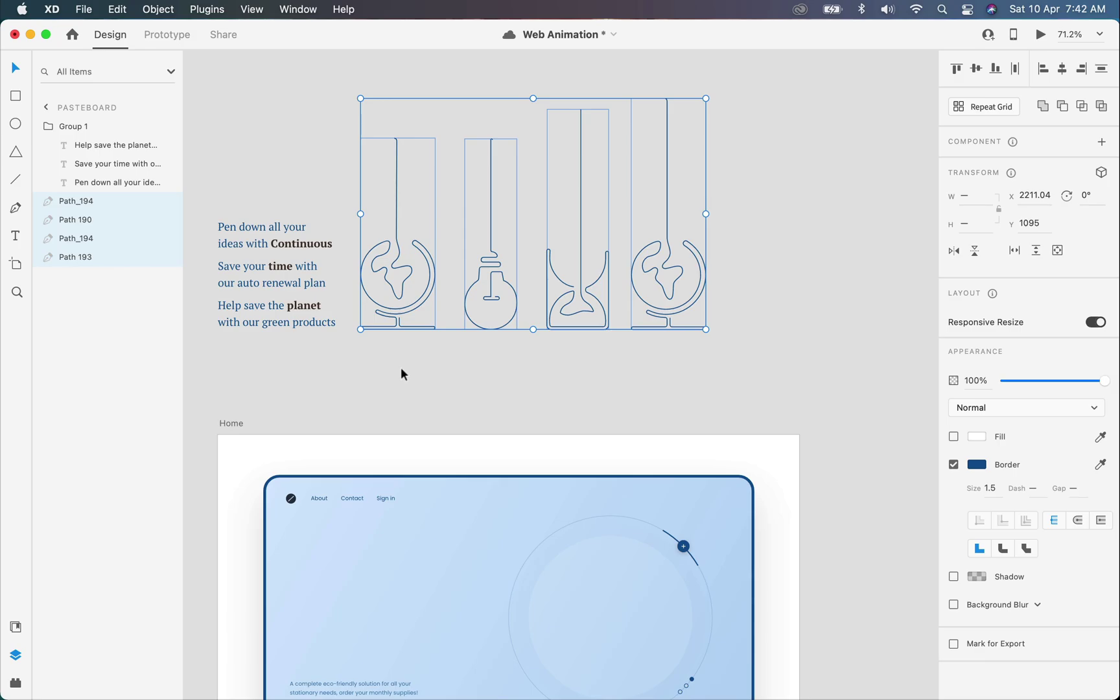
click(401, 367)
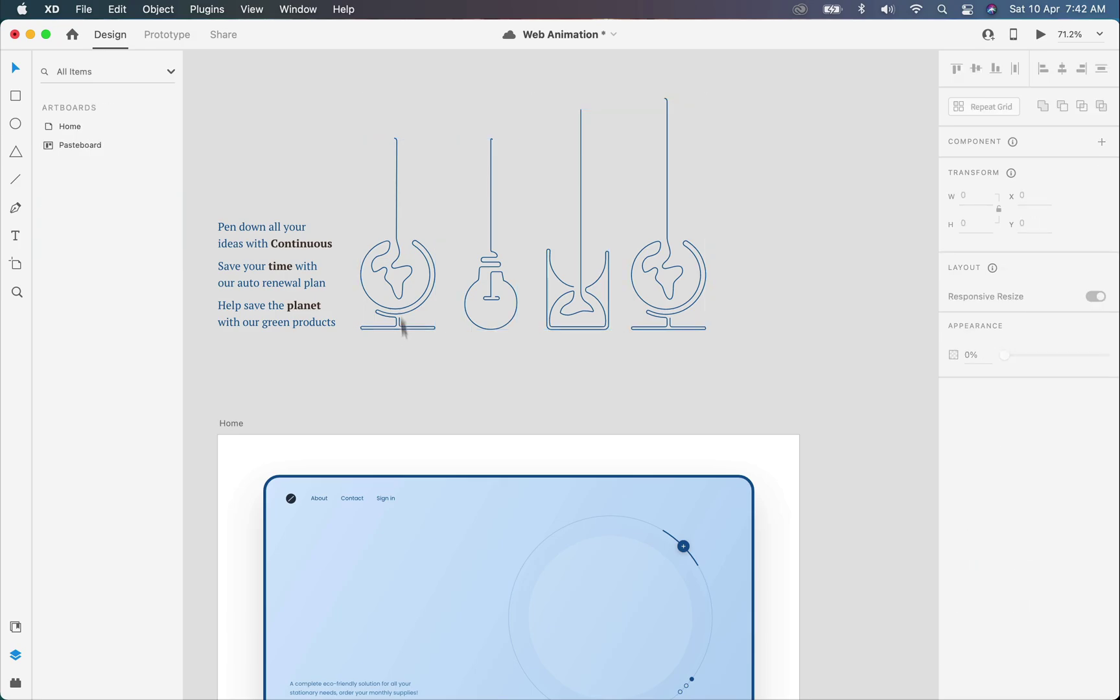
- Give the left globe line a border dash and gap of 1500
click(392, 313)
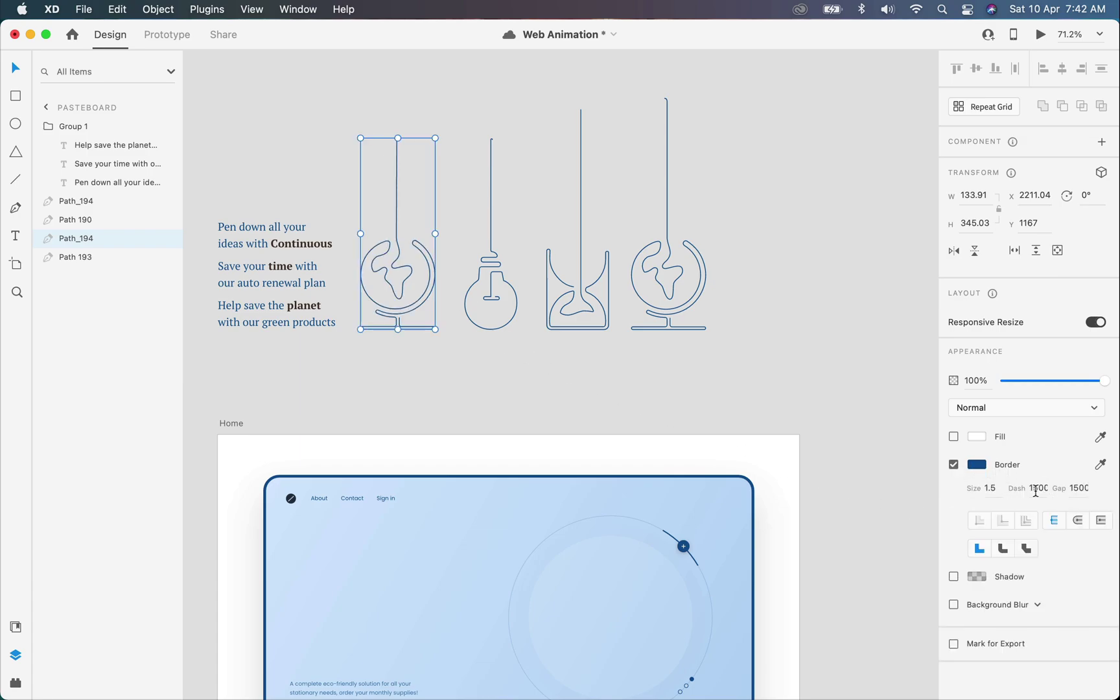
click(1073, 489)
click(532, 327)
- Check the dash settings of the right globe, hourglass and bulb lines
click(641, 328)
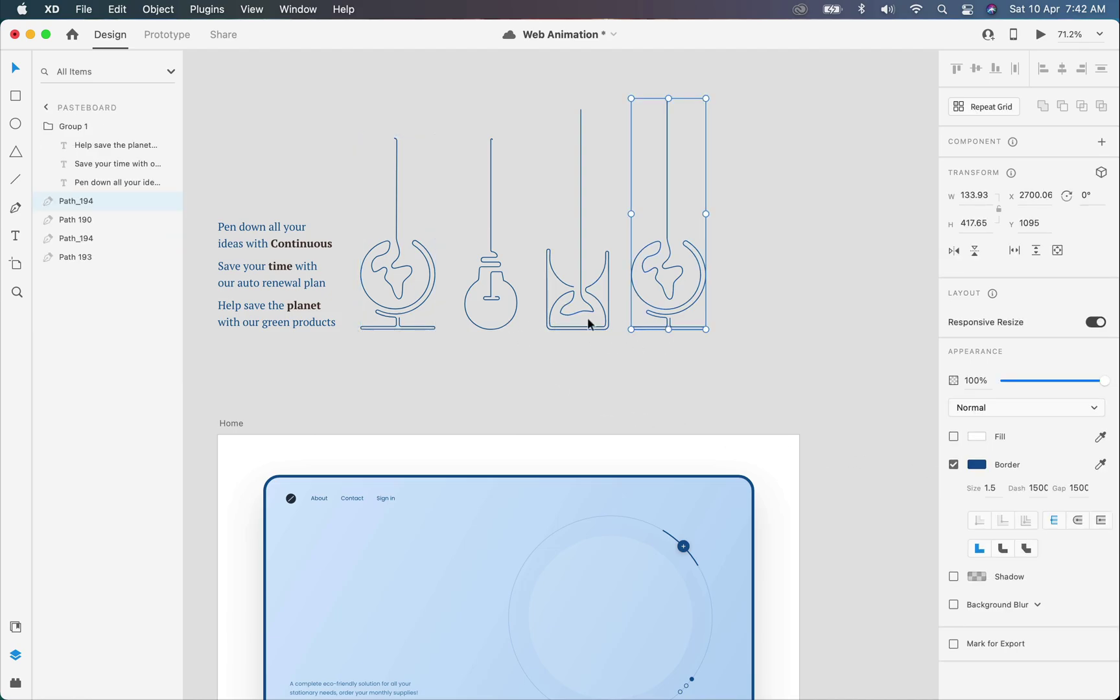
click(574, 317)
click(488, 297)
click(400, 289)
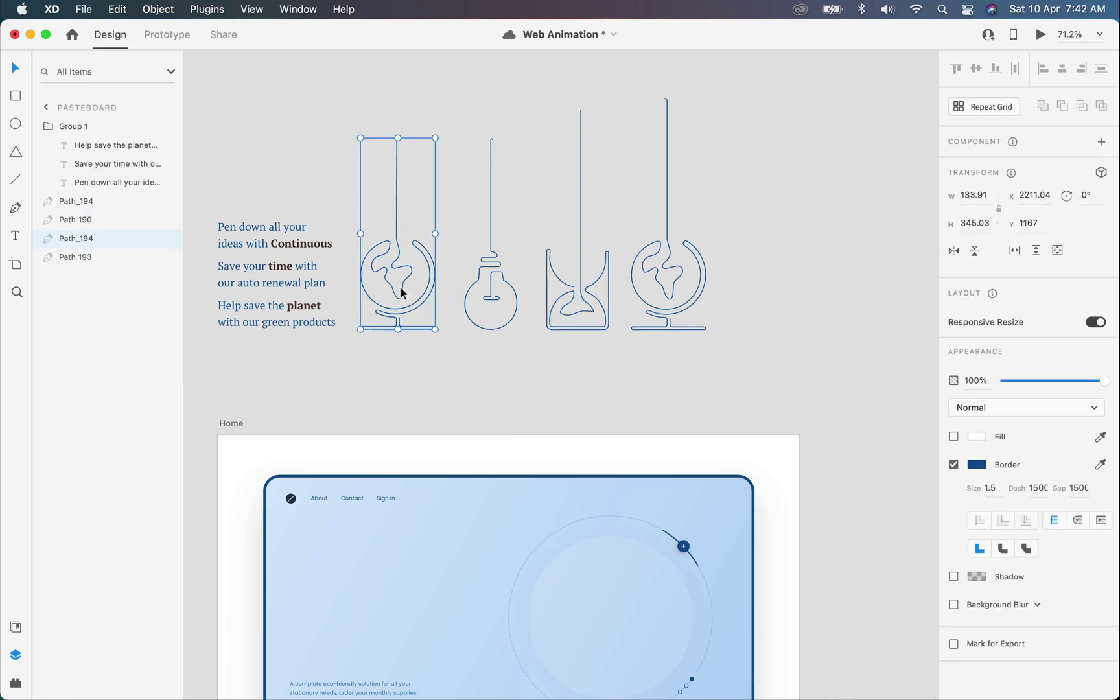
- Make the three-line text group scroll vertically with a two-line viewport
drag(384, 359, 432, 265)
click(301, 201)
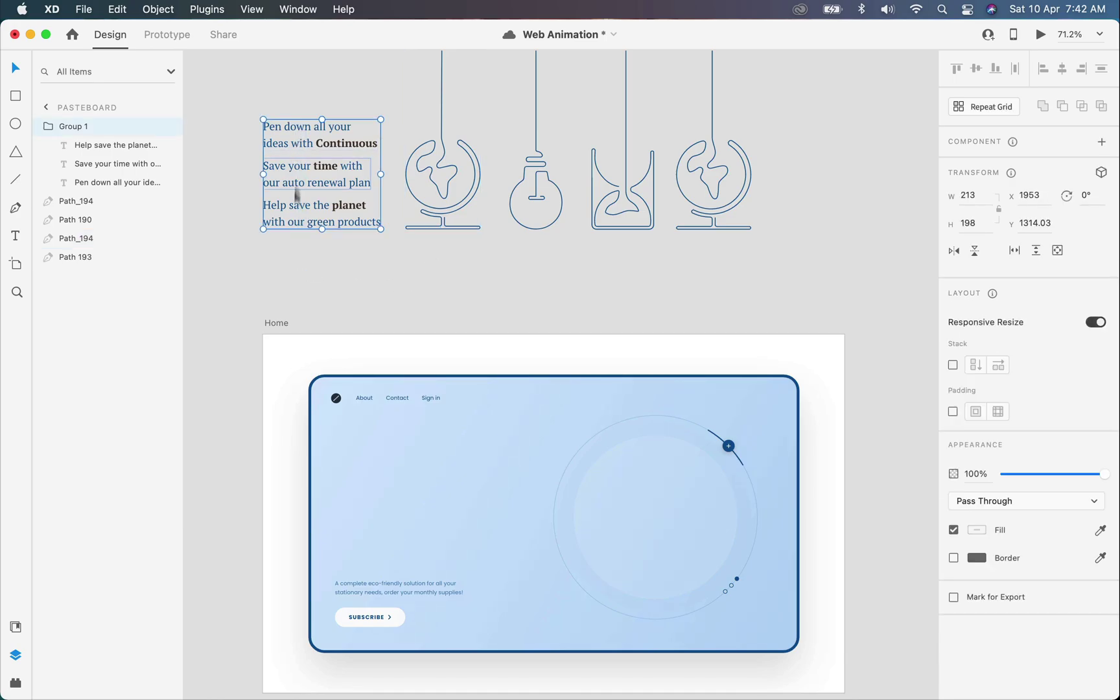
click(1033, 251)
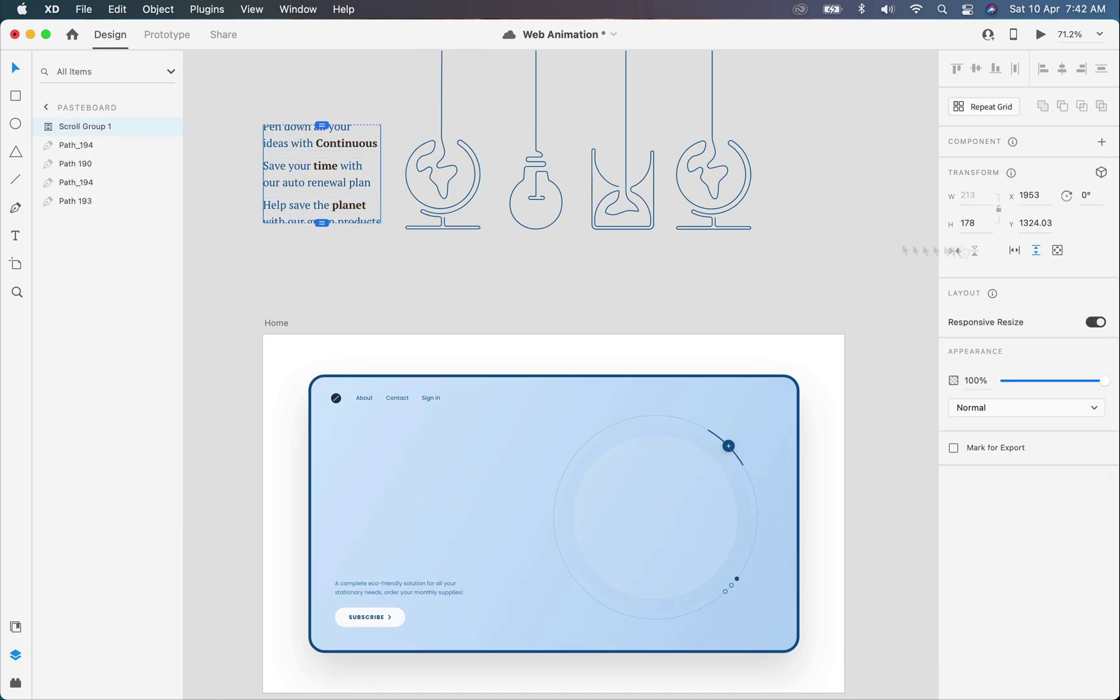
drag(322, 120, 321, 120)
drag(321, 220, 410, 335)
- Move the scroll group onto Home and the line illustrations beside the artboard
scroll(411, 335, up, 5)
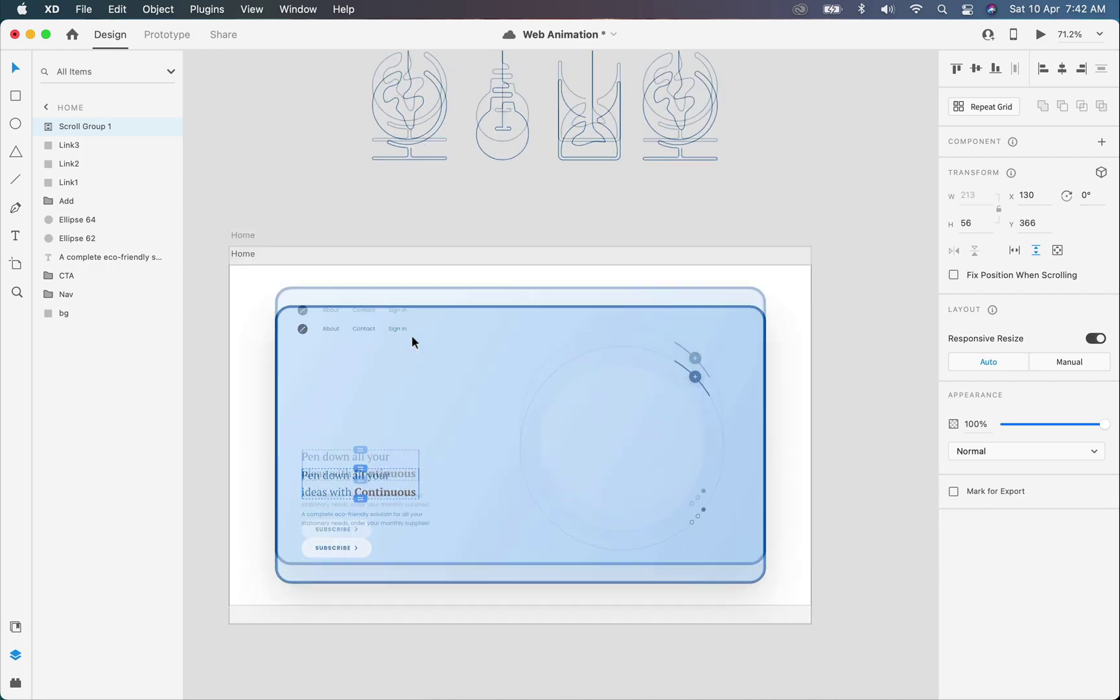
scroll(410, 335, up, 10)
scroll(582, 384, right, 4)
drag(582, 385, 491, 541)
scroll(405, 259, right, 5)
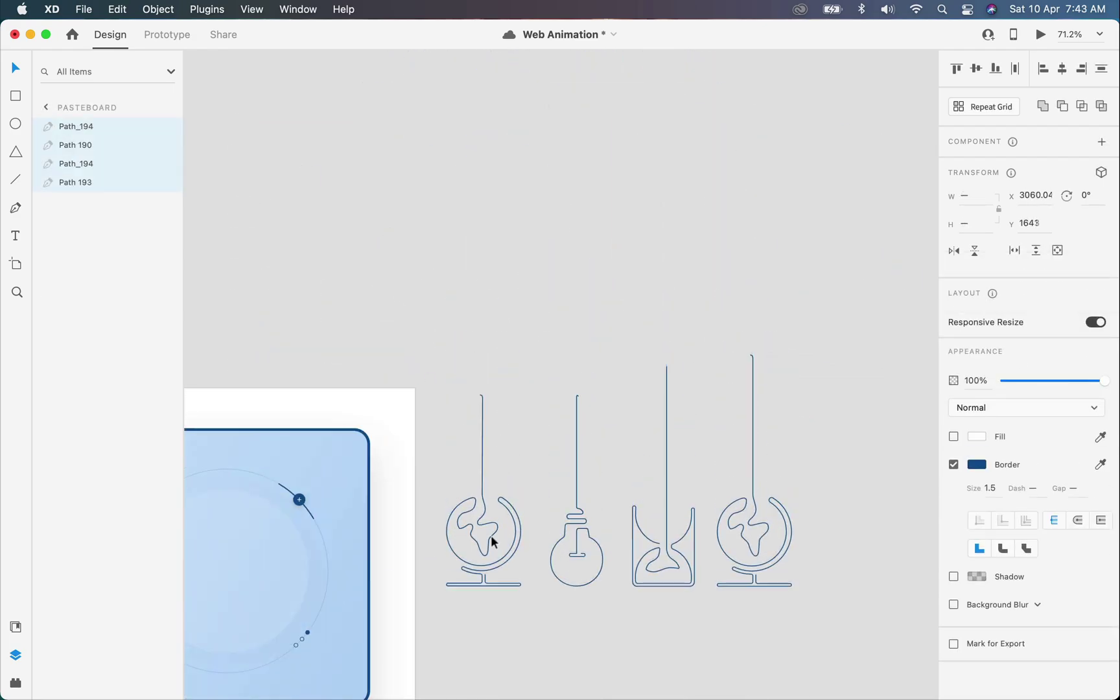
- Rename the bulb and hourglass layers Bulb and Clock
scroll(491, 541, down, 5)
scroll(491, 541, right, 1)
click(525, 548)
click(436, 397)
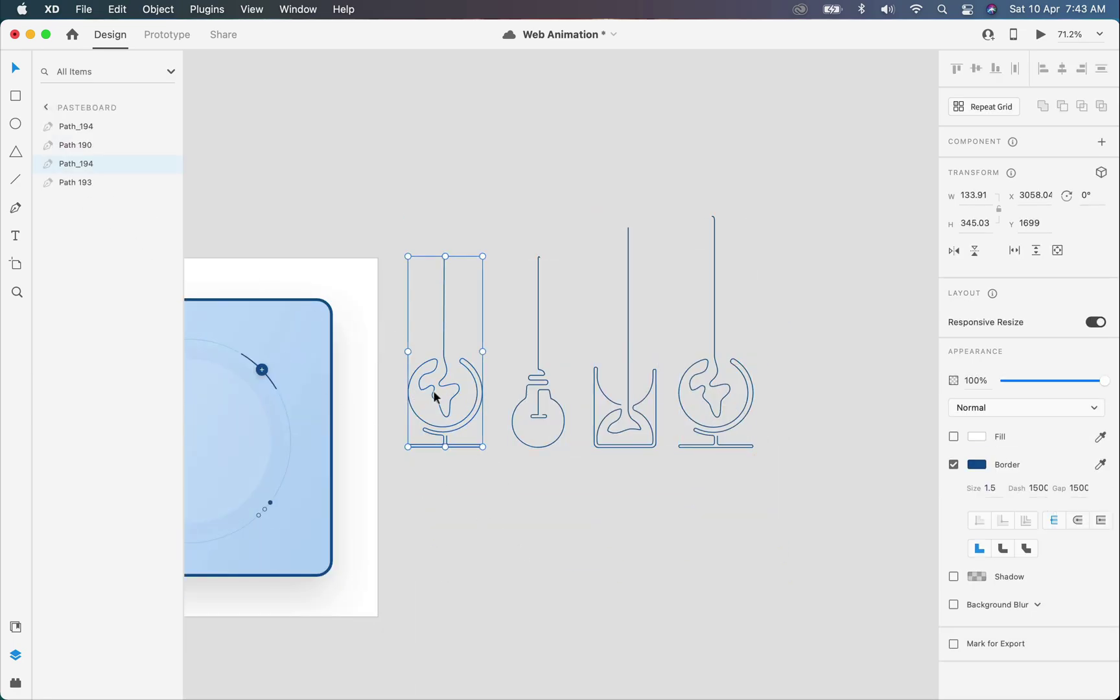
click(535, 426)
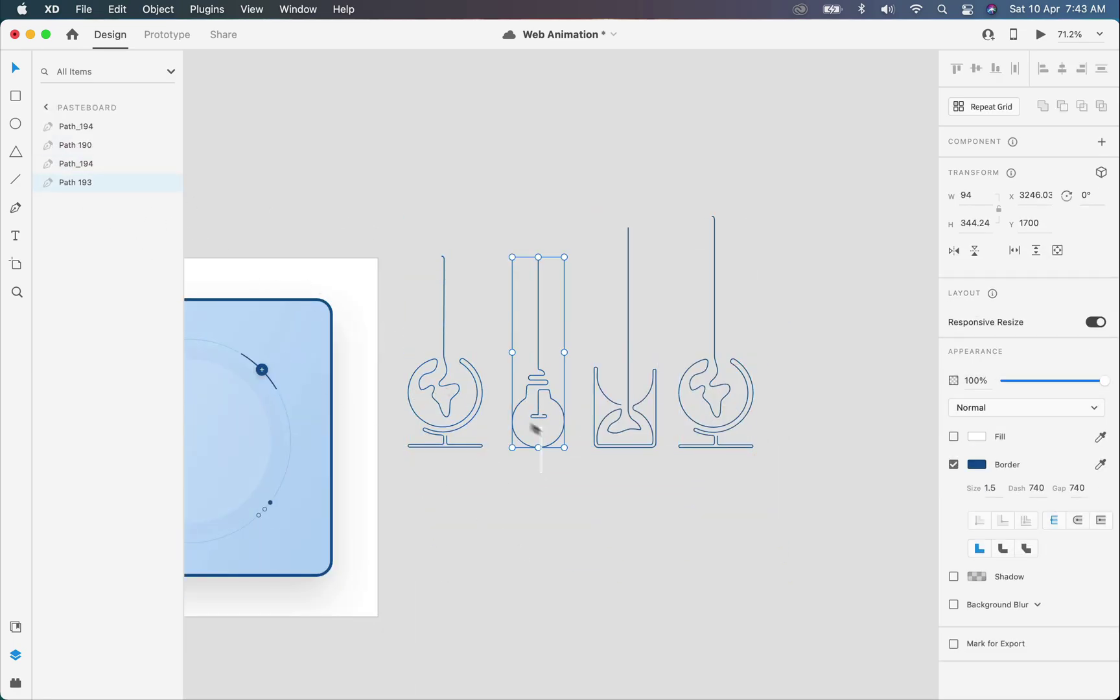
double_click(75, 182)
text(Blu)
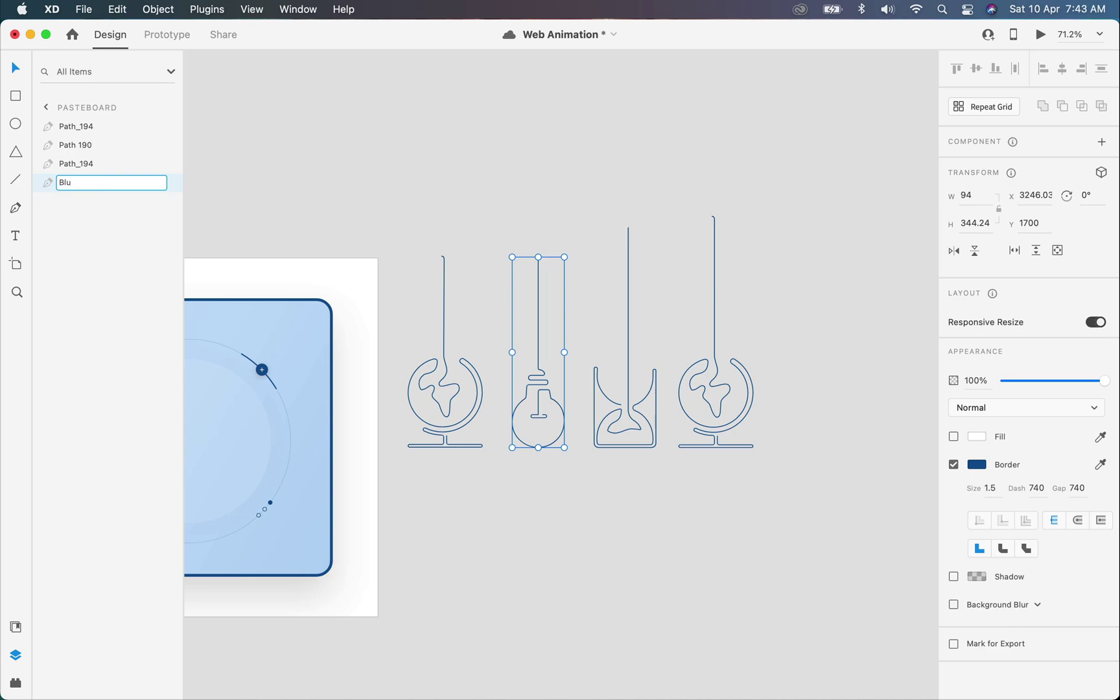
text(lb)
key(Return)
click(623, 418)
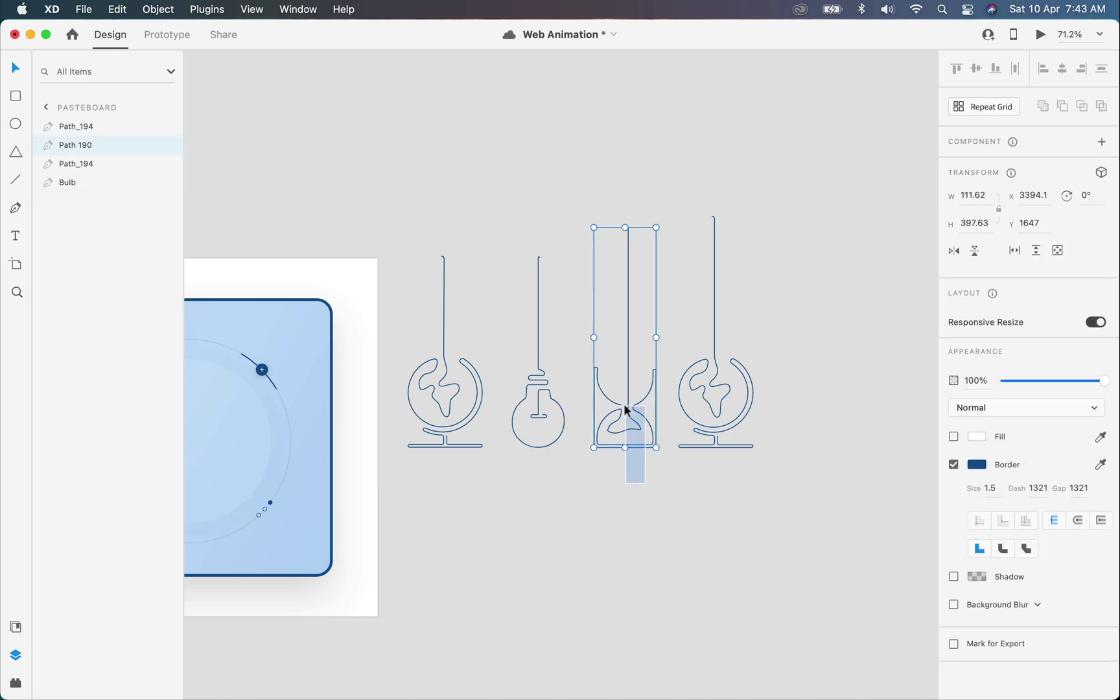
double_click(75, 145)
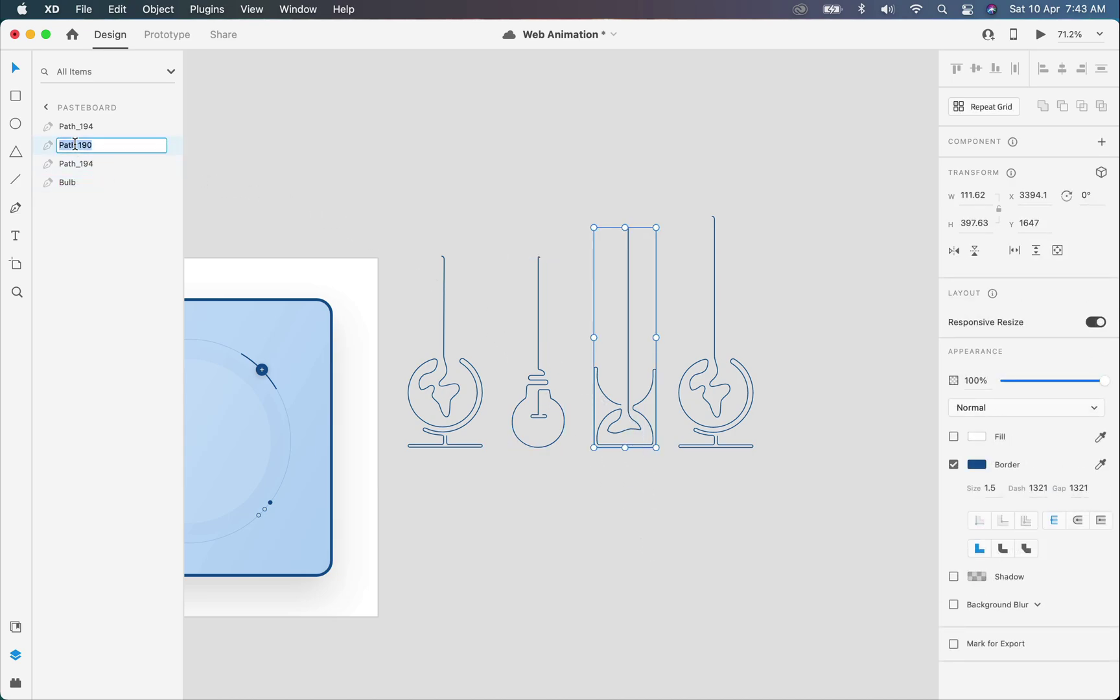
text(Clock)
key(Return)
- Rename the right and left globe layers Earth and Earth Repeat
click(724, 446)
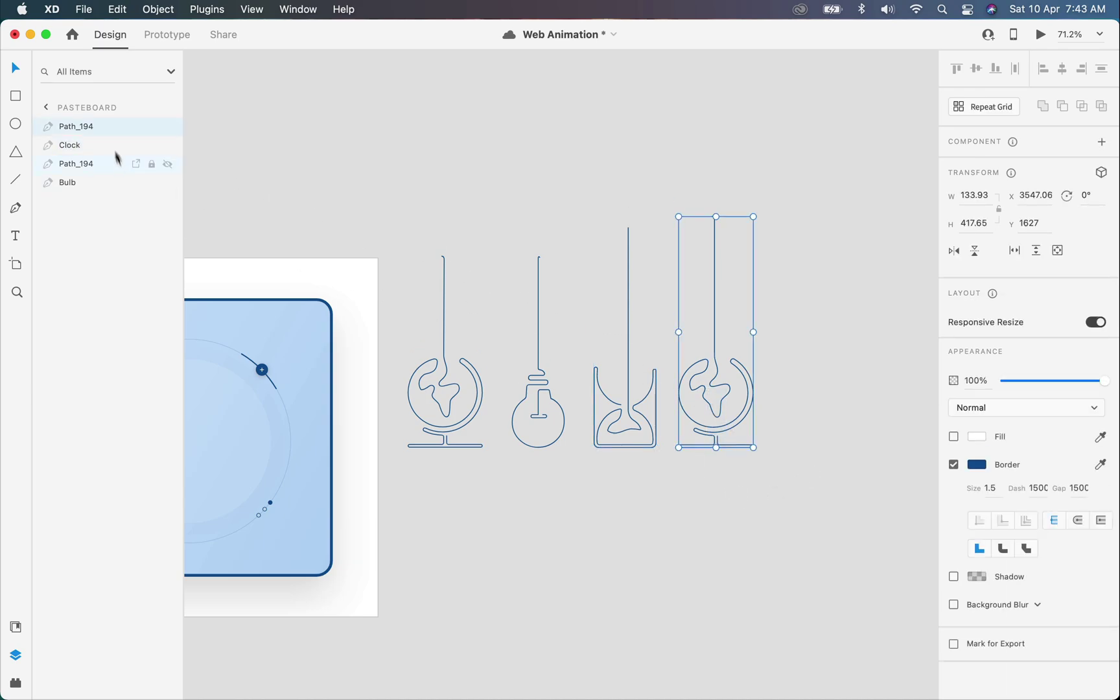
double_click(84, 128)
text(Ea)
key(Return)
click(458, 457)
click(447, 445)
double_click(77, 162)
text(Ear)
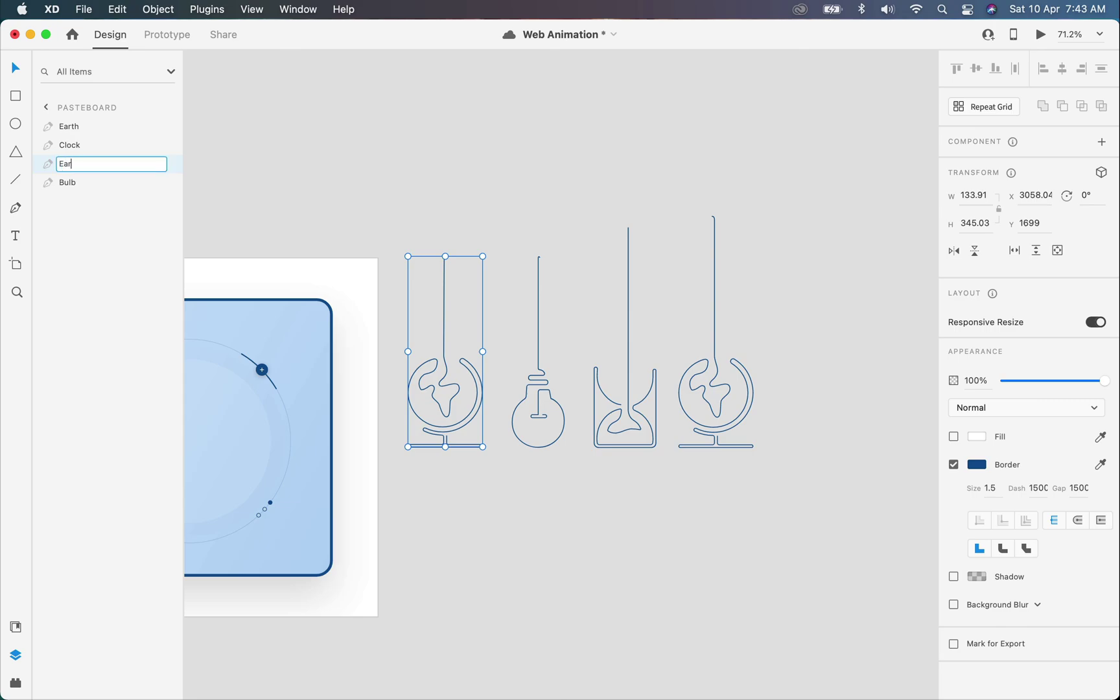
key(Return)
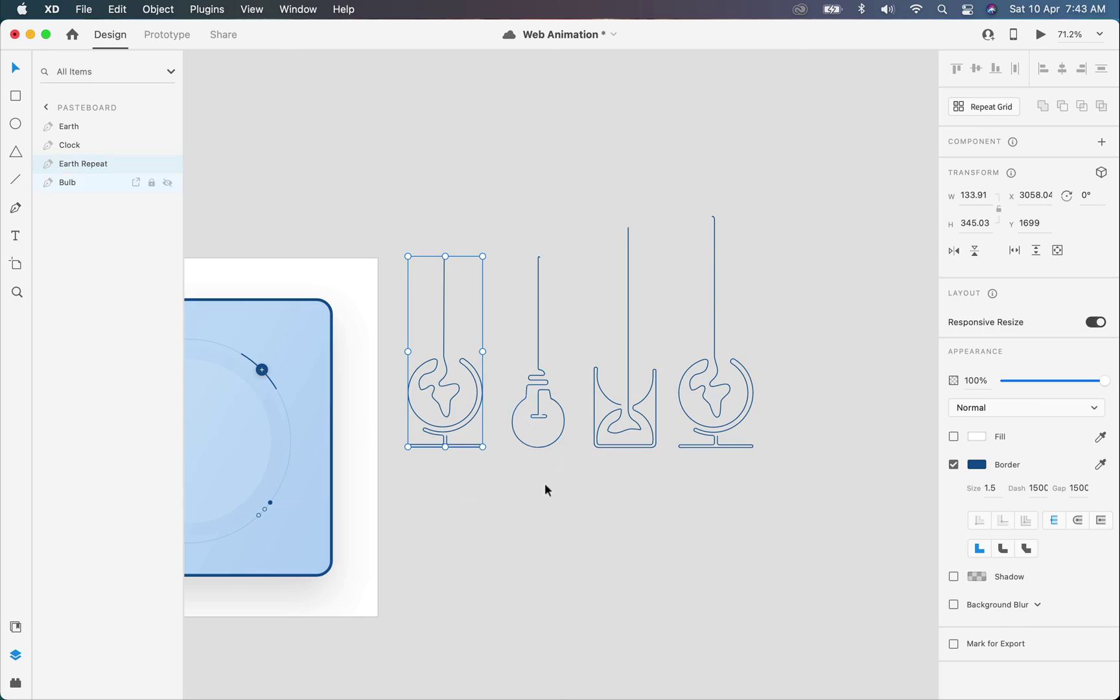
- Stack the left globe above the bulb and the Clock line beneath it
scroll(545, 487, down, 3)
drag(459, 424, 529, 325)
scroll(545, 293, up, 5)
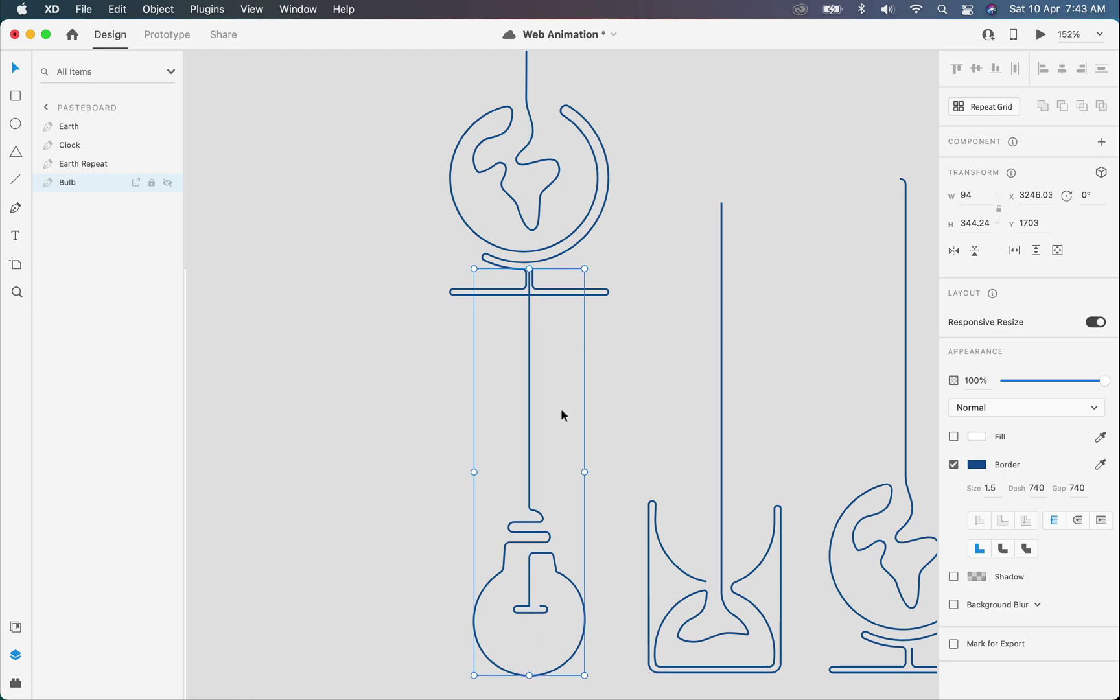
scroll(561, 408, down, 2)
drag(565, 415, 482, 220)
scroll(505, 265, down, 2)
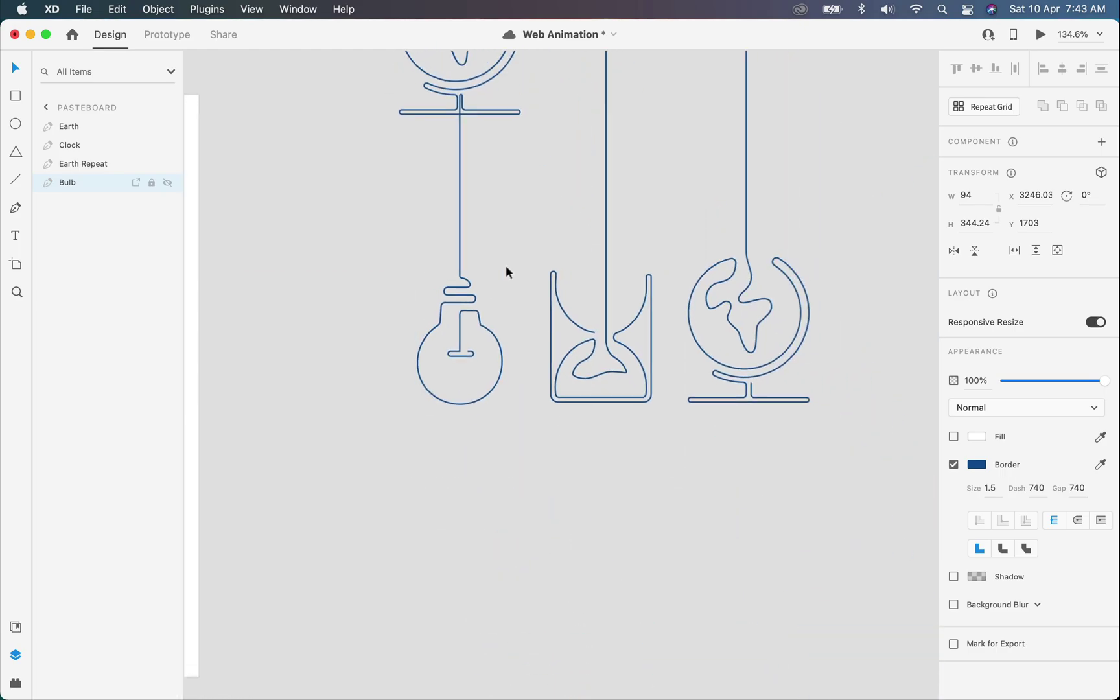
drag(555, 283, 415, 589)
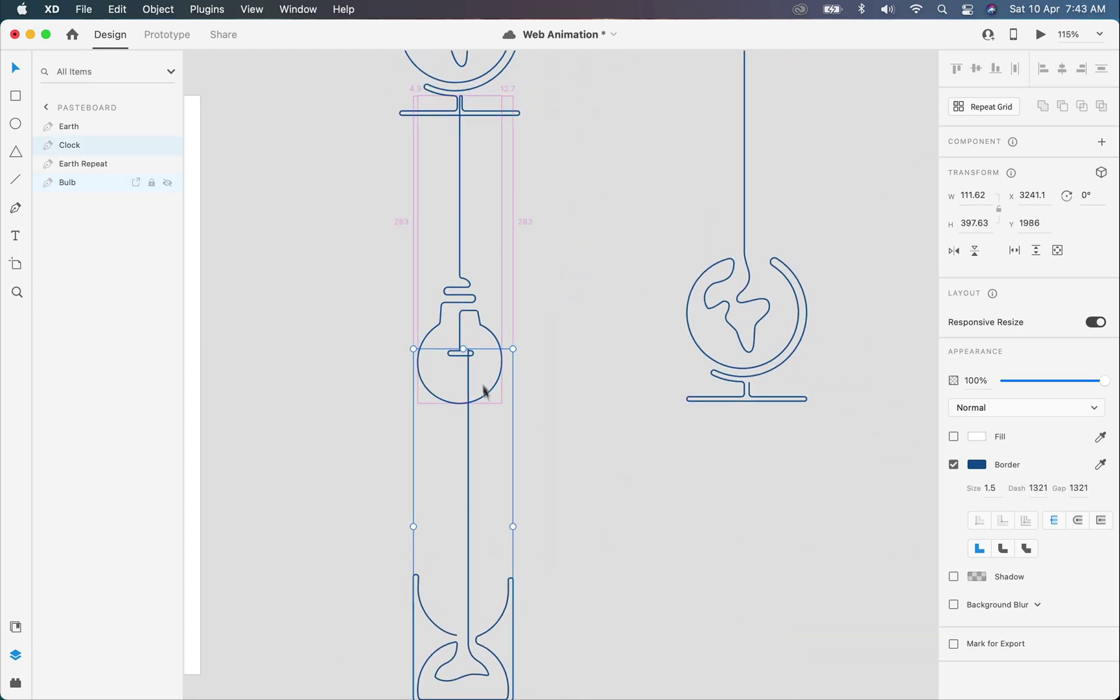
scroll(466, 372, up, 10)
scroll(459, 370, up, 10)
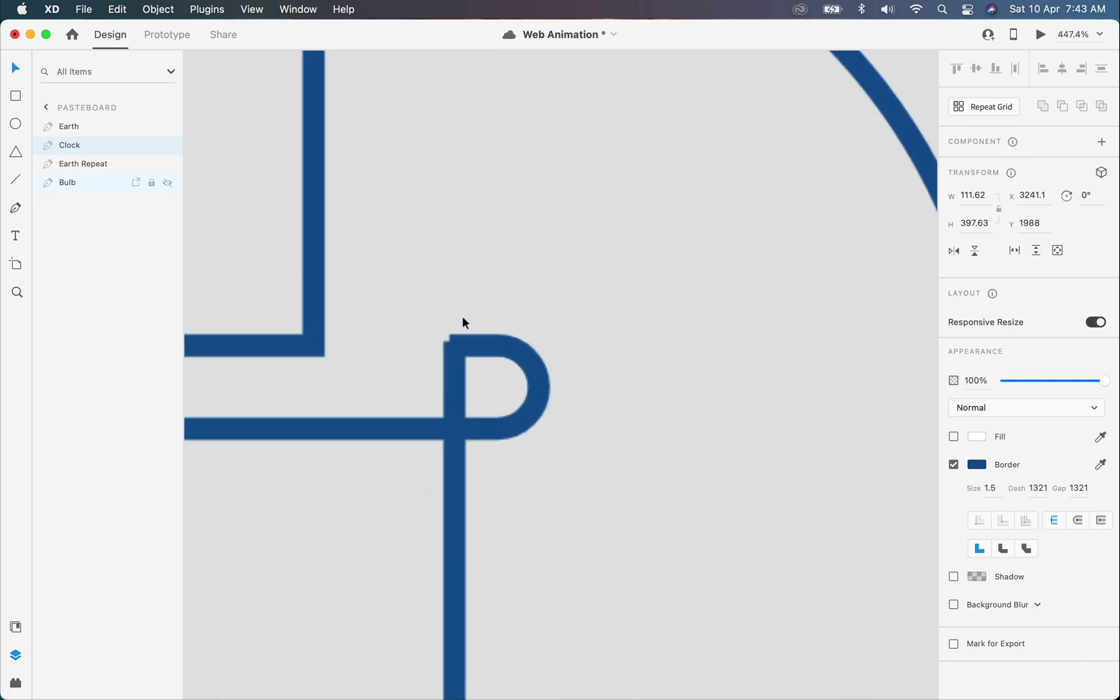
drag(457, 371, 453, 383)
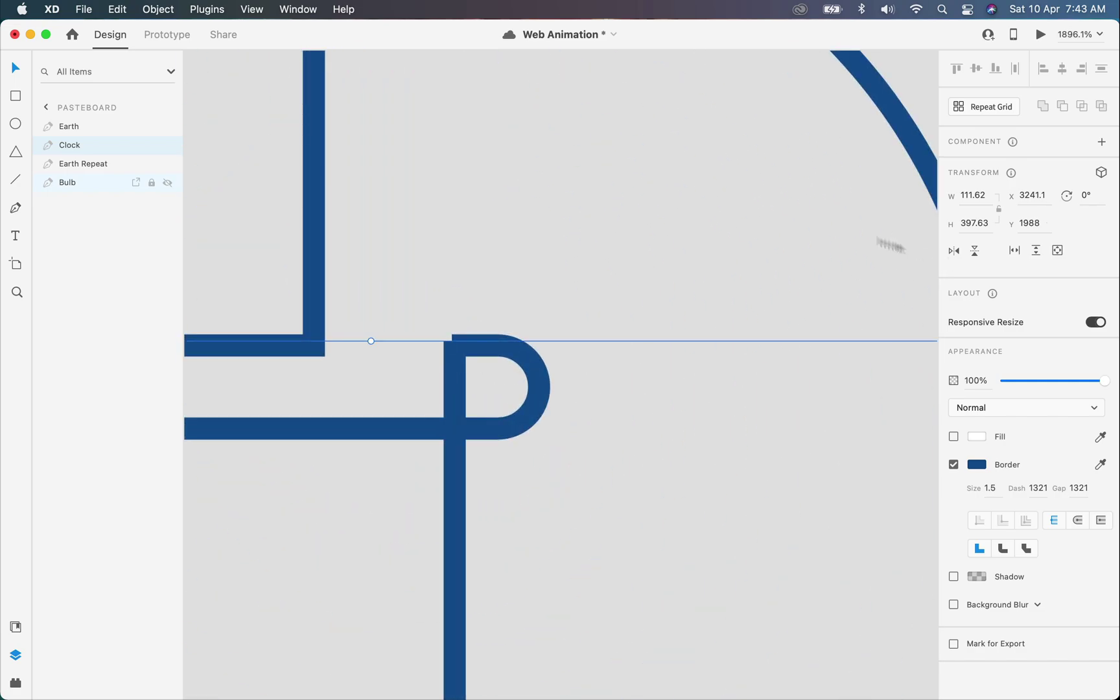
- Set the Clock drawing's Y position to 1987.5 so the lines join
click(1044, 225)
text(.2)
key(Return)
drag(454, 388, 452, 378)
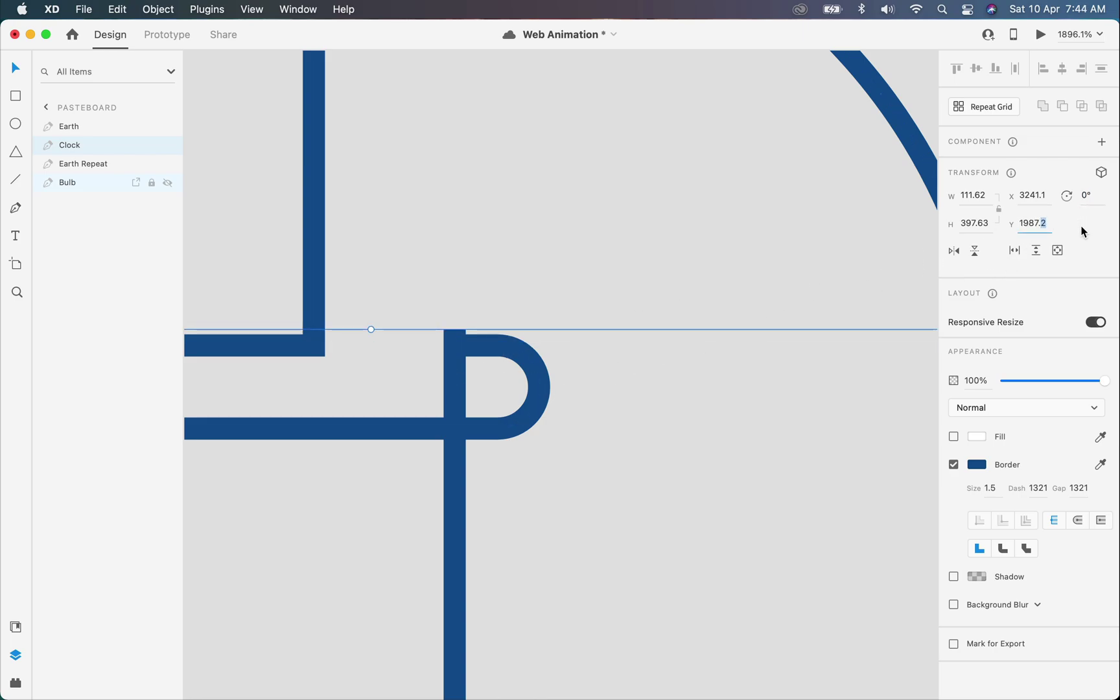
text(4)
key(Tab)
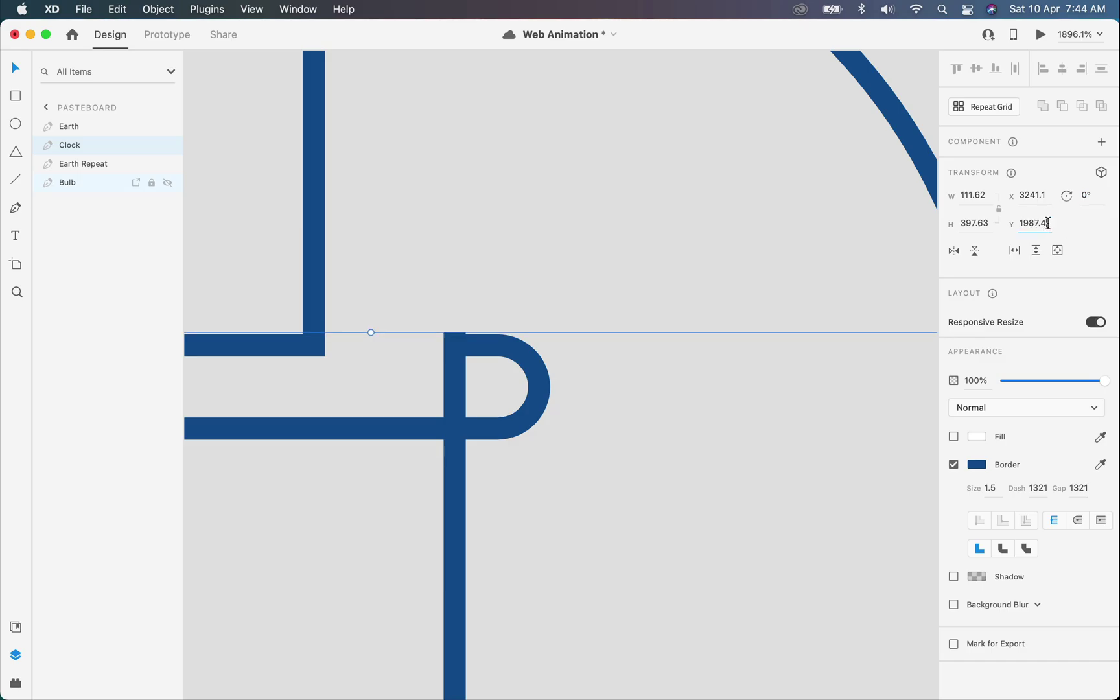
text(5)
key(Tab)
- Move the Earth drawing down to the bottom of the stem
scroll(645, 296, down, 10)
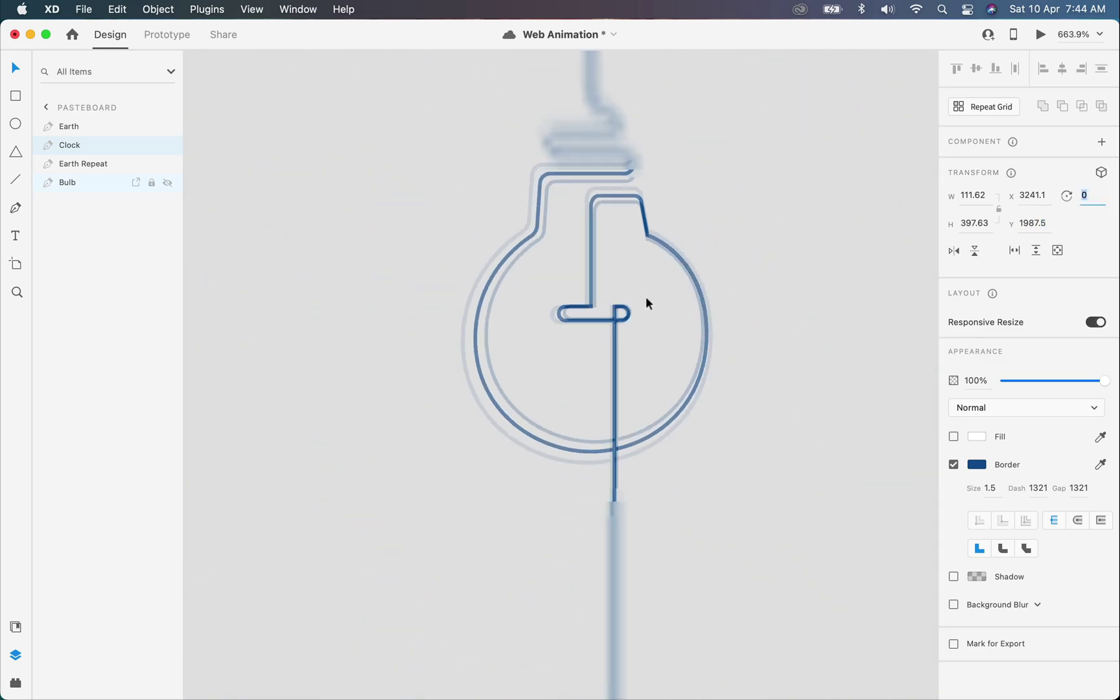
scroll(645, 296, down, 5)
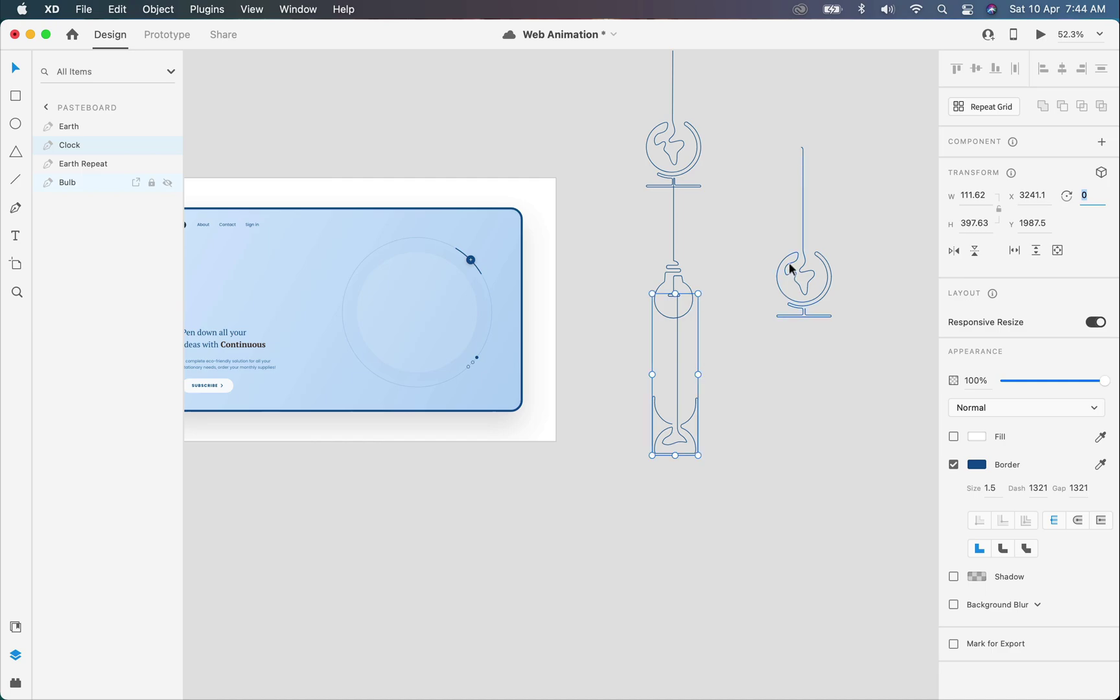
click(788, 275)
drag(804, 305, 677, 528)
scroll(677, 528, up, 6)
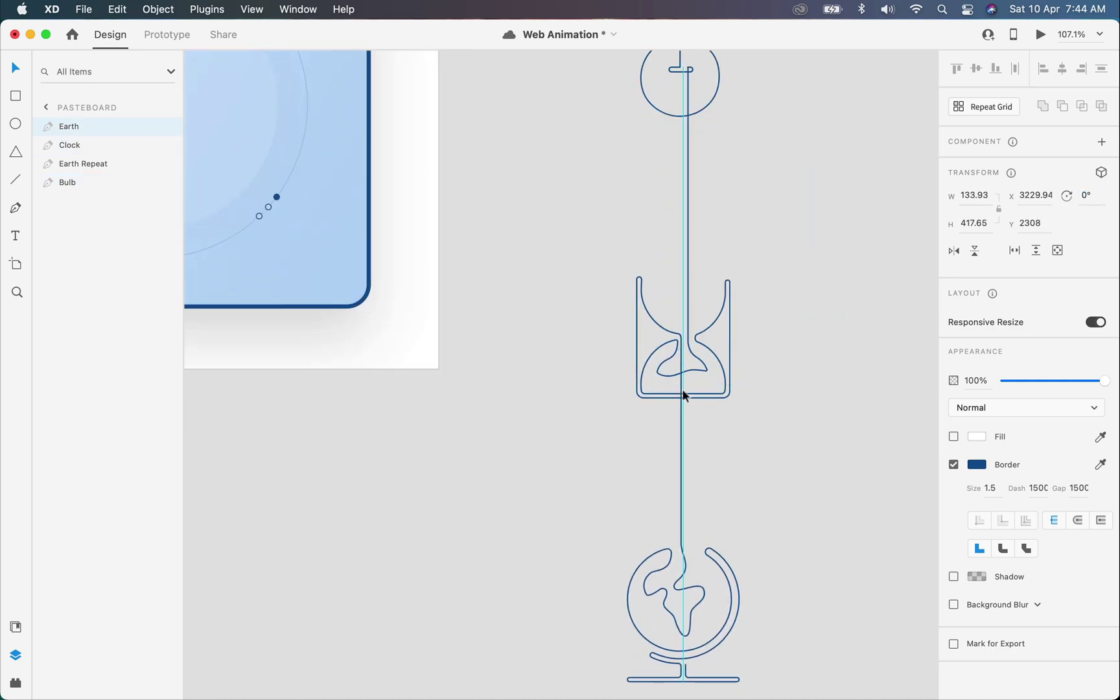
scroll(675, 344, down, 8)
- Group the four drawings as 'Illustrations' and move the group onto Home
drag(750, 113, 700, 424)
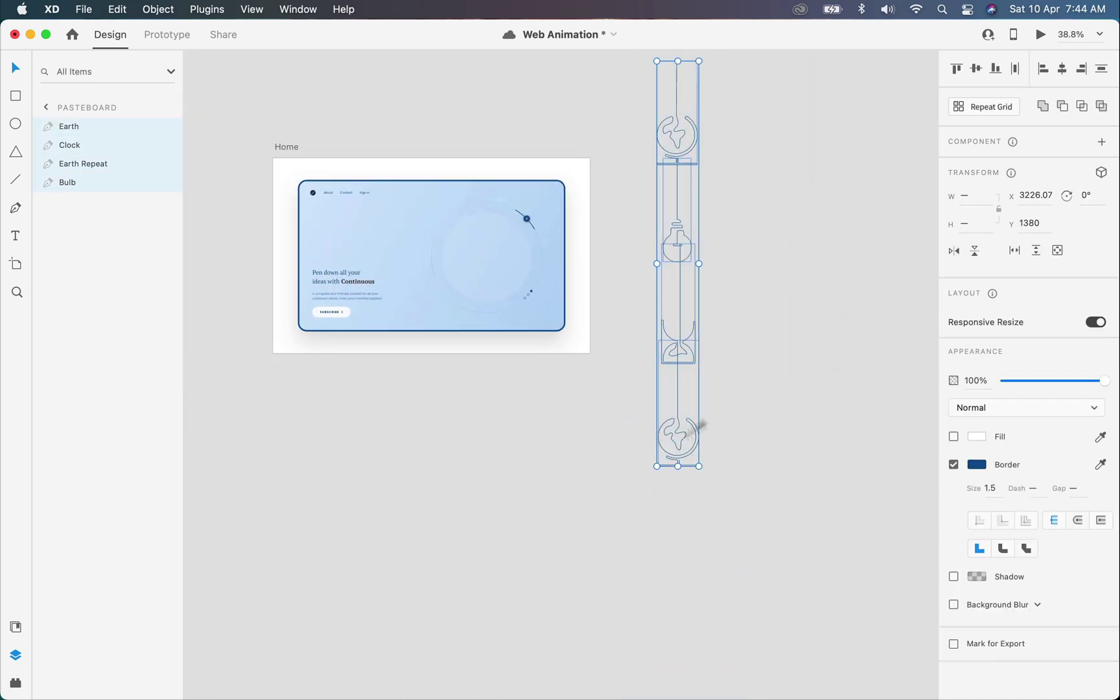
key(super+g)
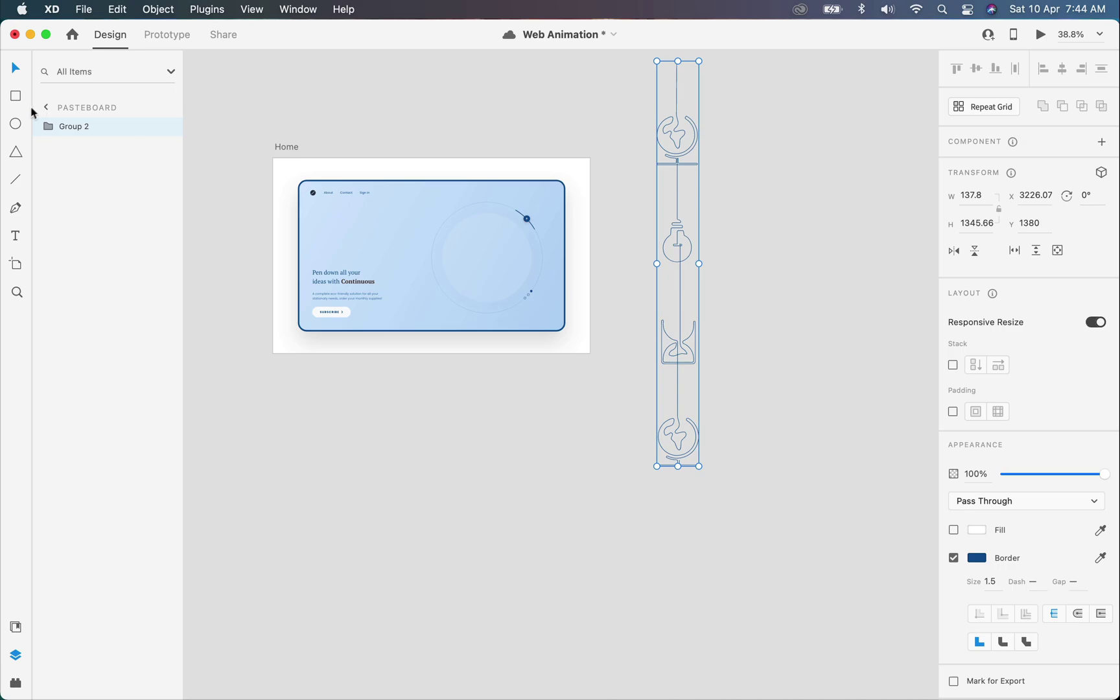
double_click(78, 130)
text(Illustrations)
key(Return)
drag(678, 249, 488, 259)
- Draw a rectangle over the card's right side and mask the Illustrations group with it
scroll(477, 222, up, 5)
scroll(507, 300, up, 2)
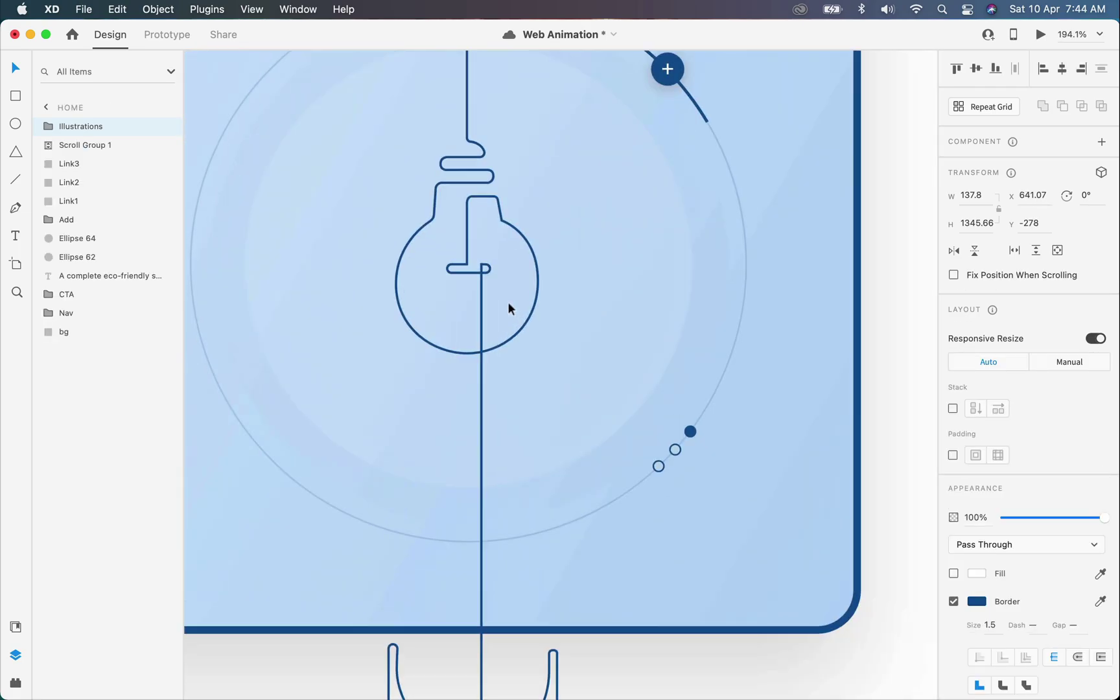
scroll(507, 301, down, 5)
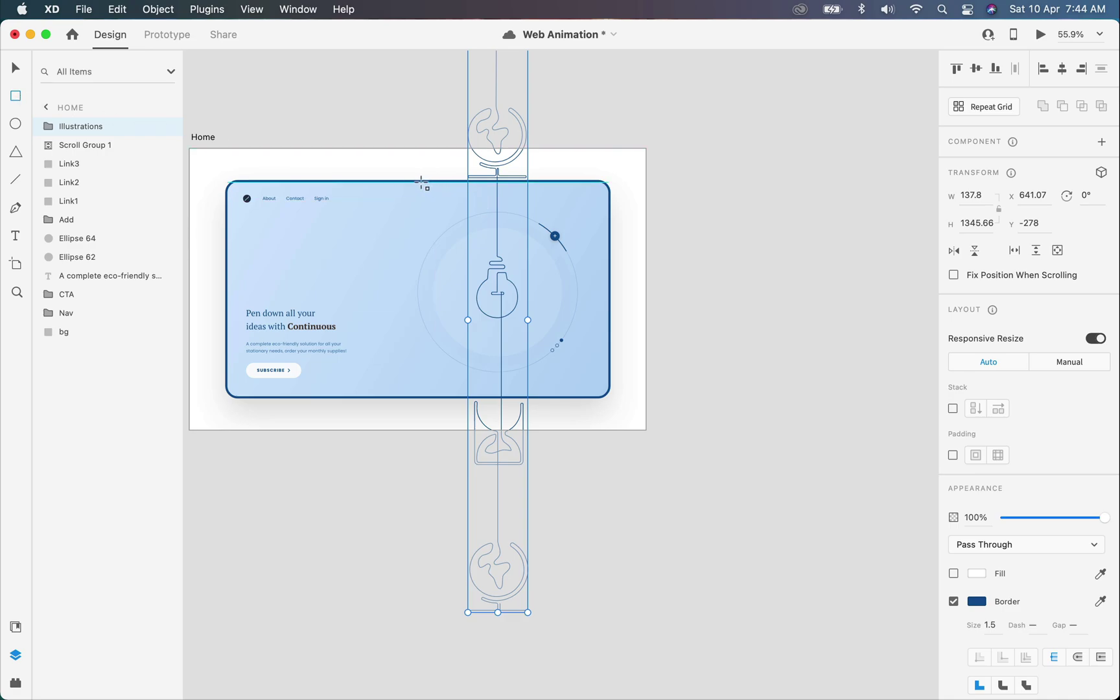
drag(422, 183, 577, 395)
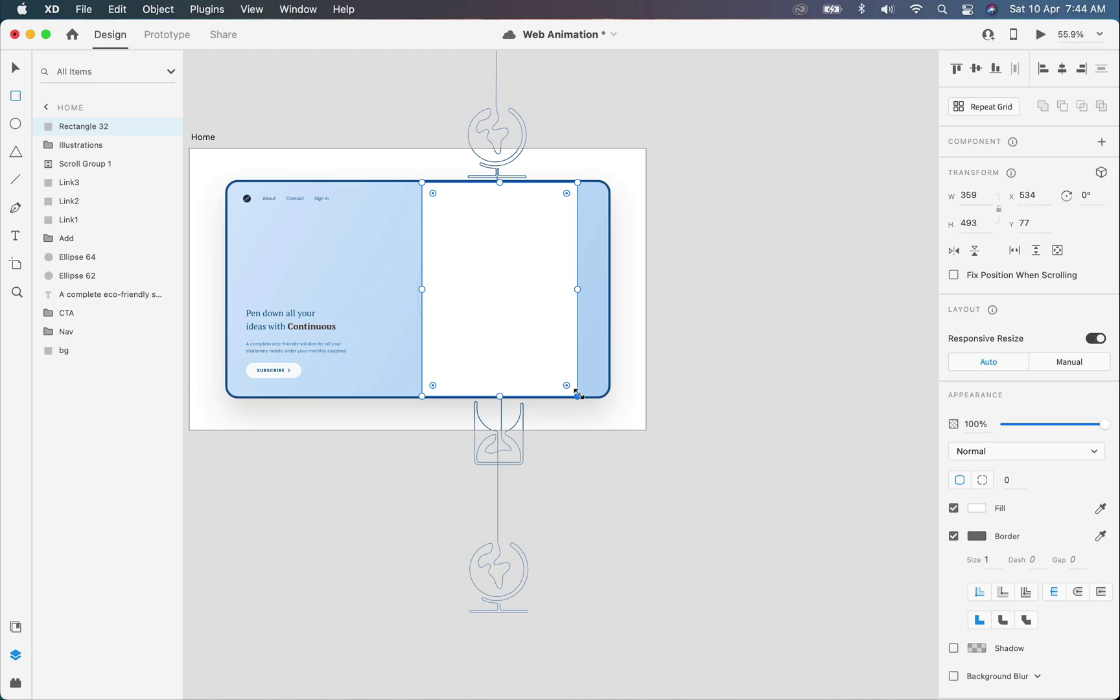
shift+click(493, 124)
drag(549, 242, 574, 245)
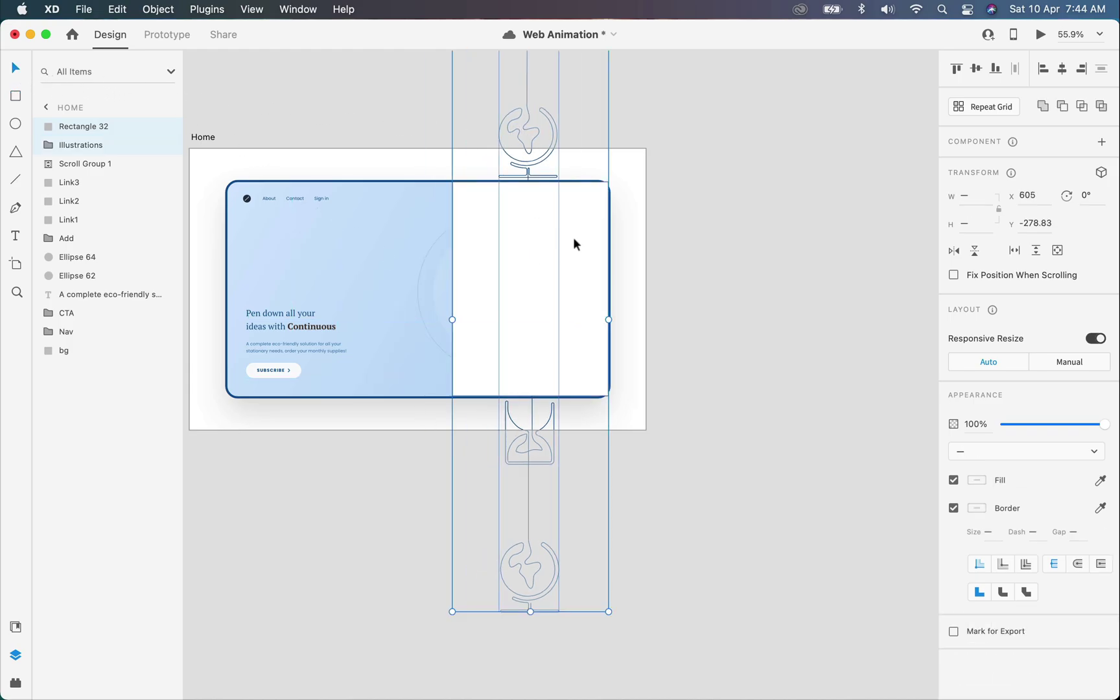
key(super+z)
right_click(543, 239)
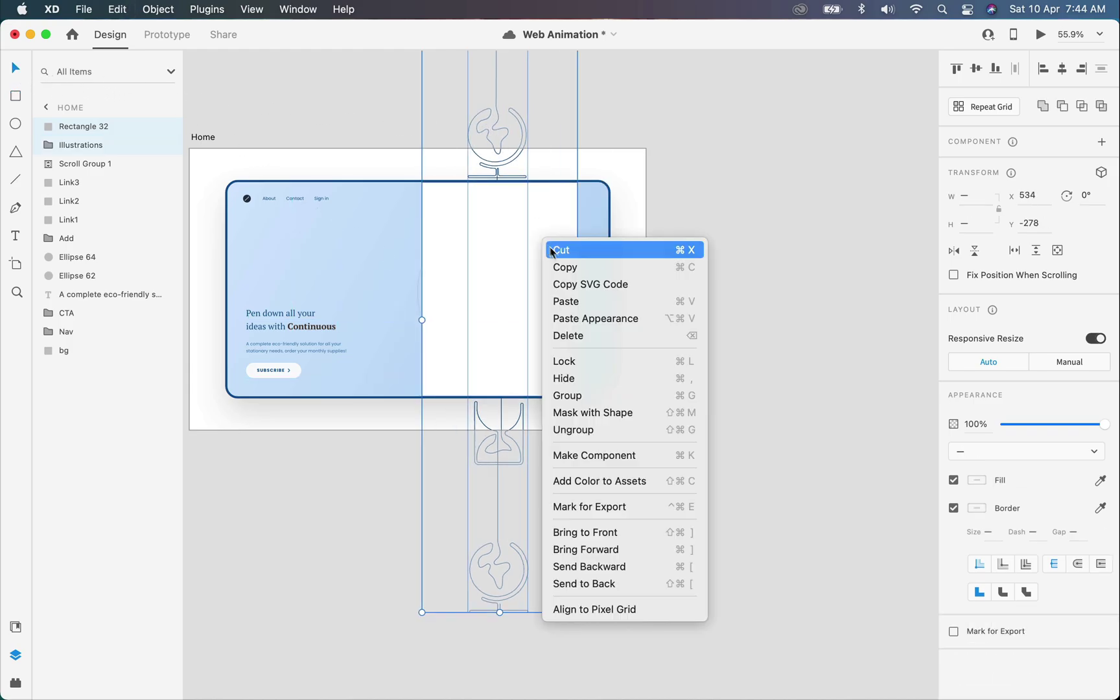
click(590, 414)
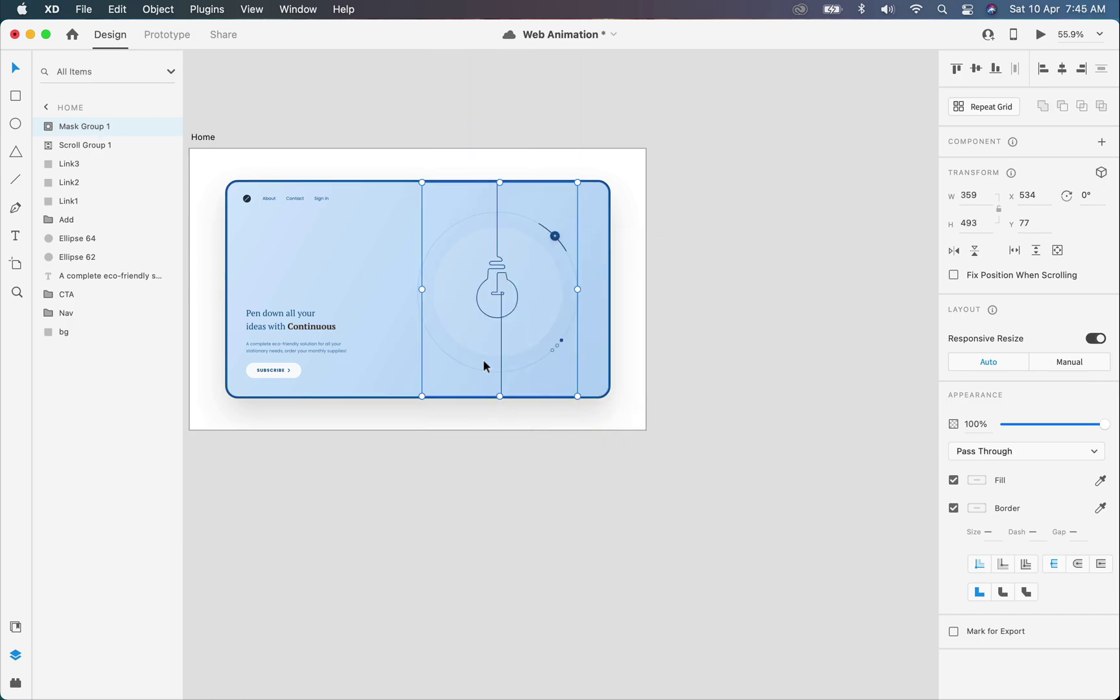
scroll(484, 249, up, 5)
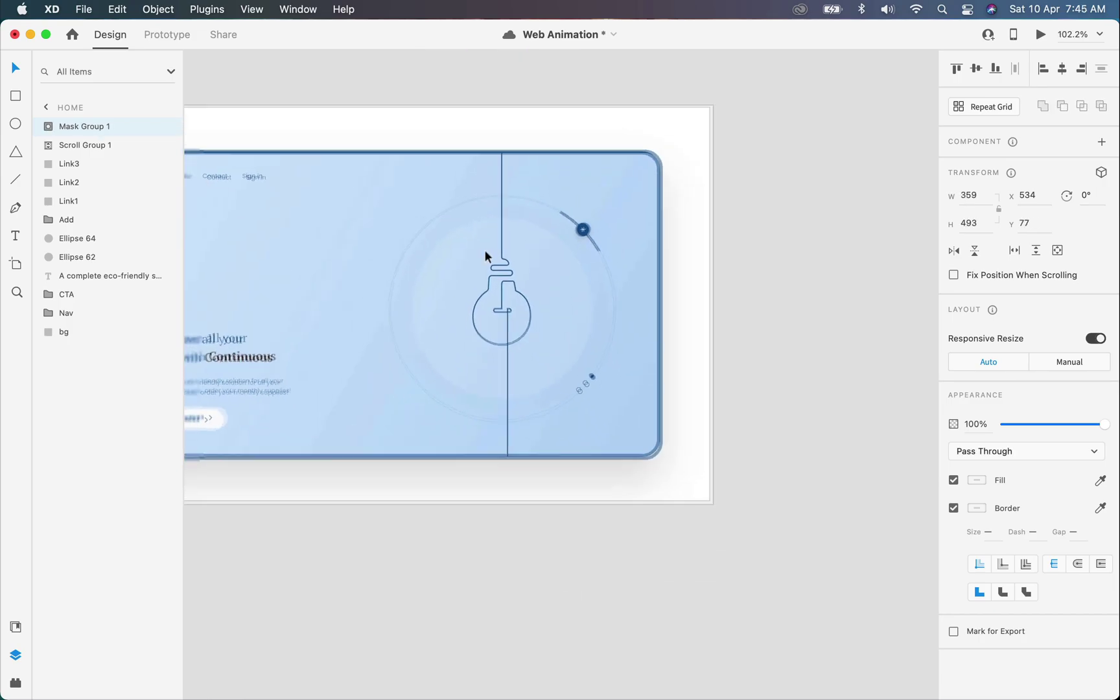
- Inside the mask group, set Border Dash to 0 for Earth, Clock and Earth Repeat
double_click(495, 322)
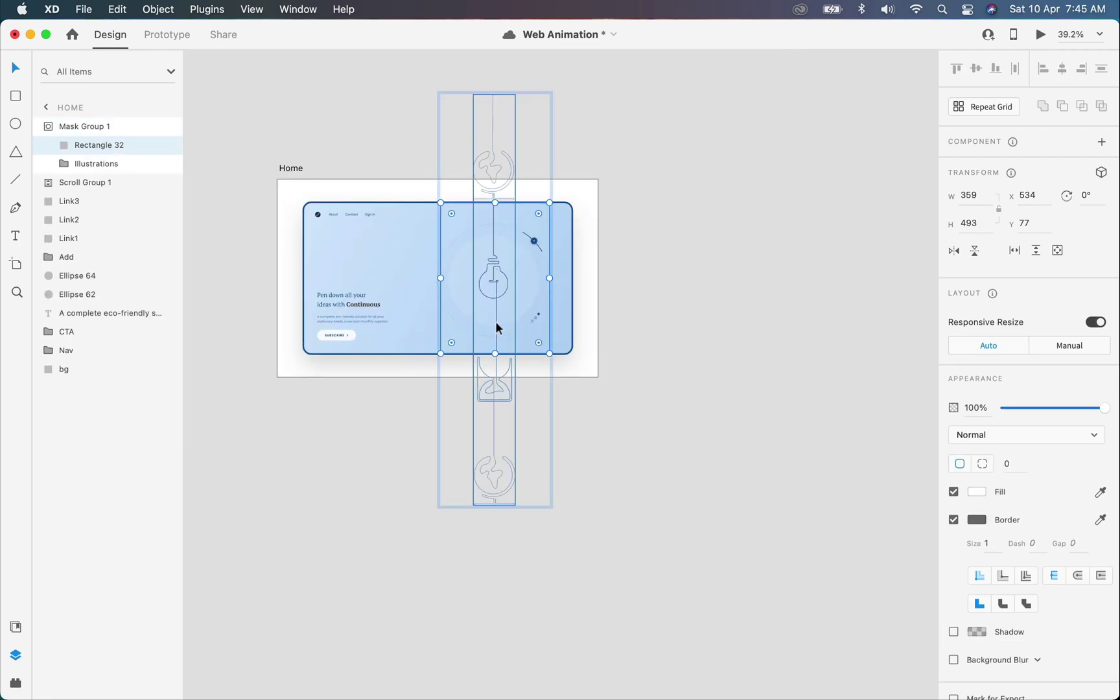
click(497, 320)
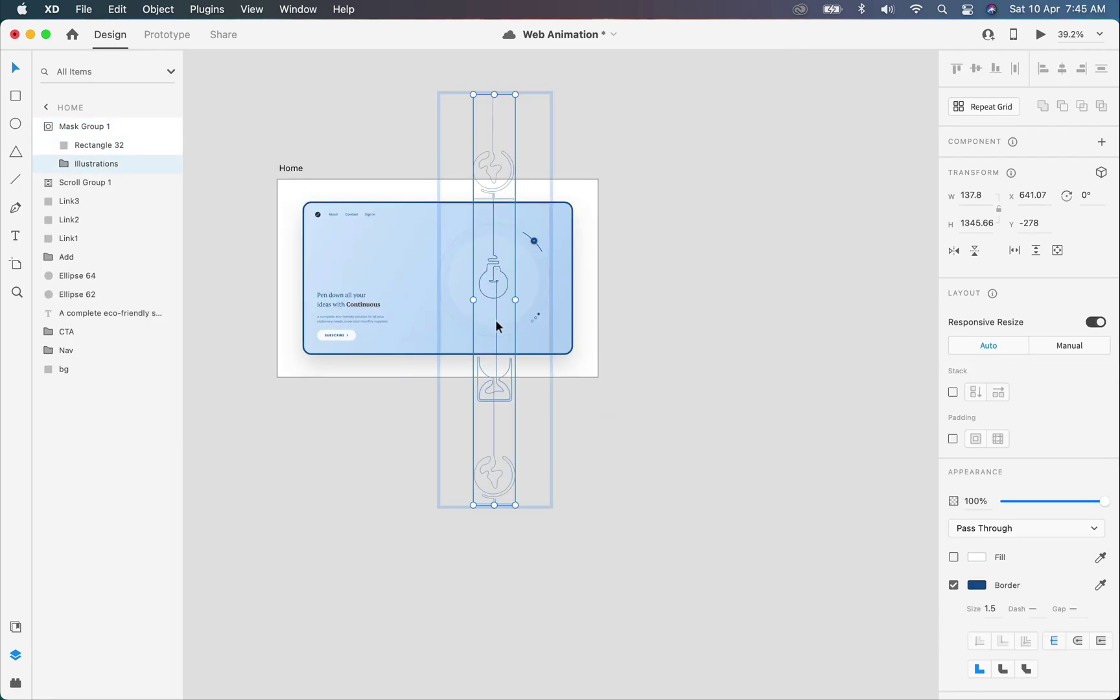
double_click(495, 321)
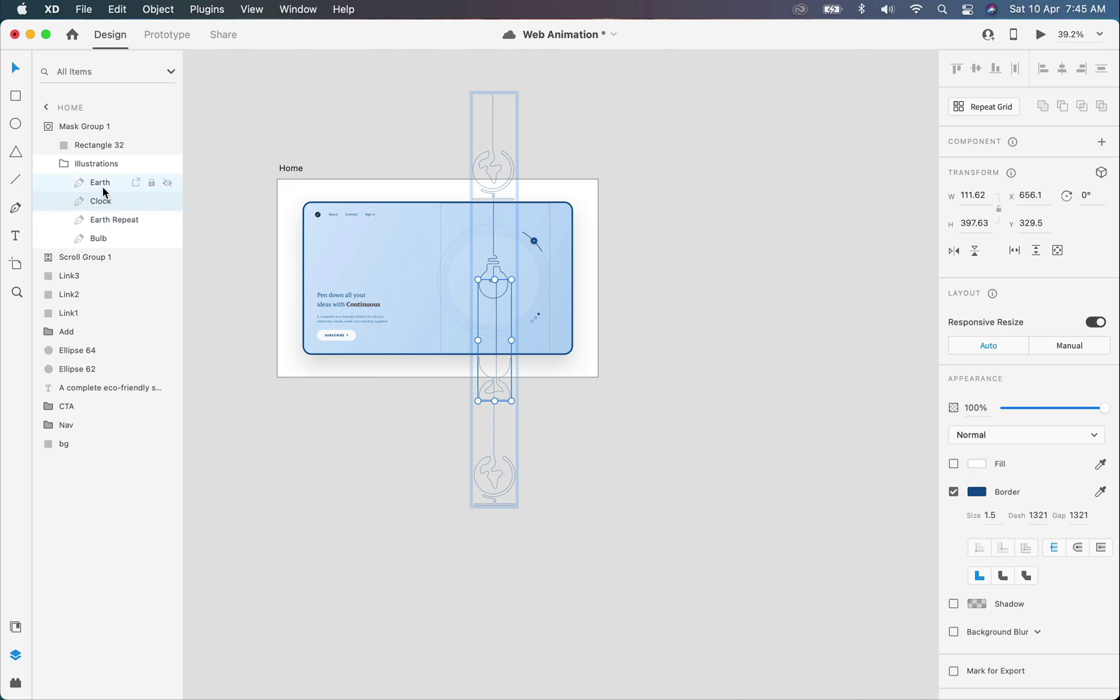
click(110, 239)
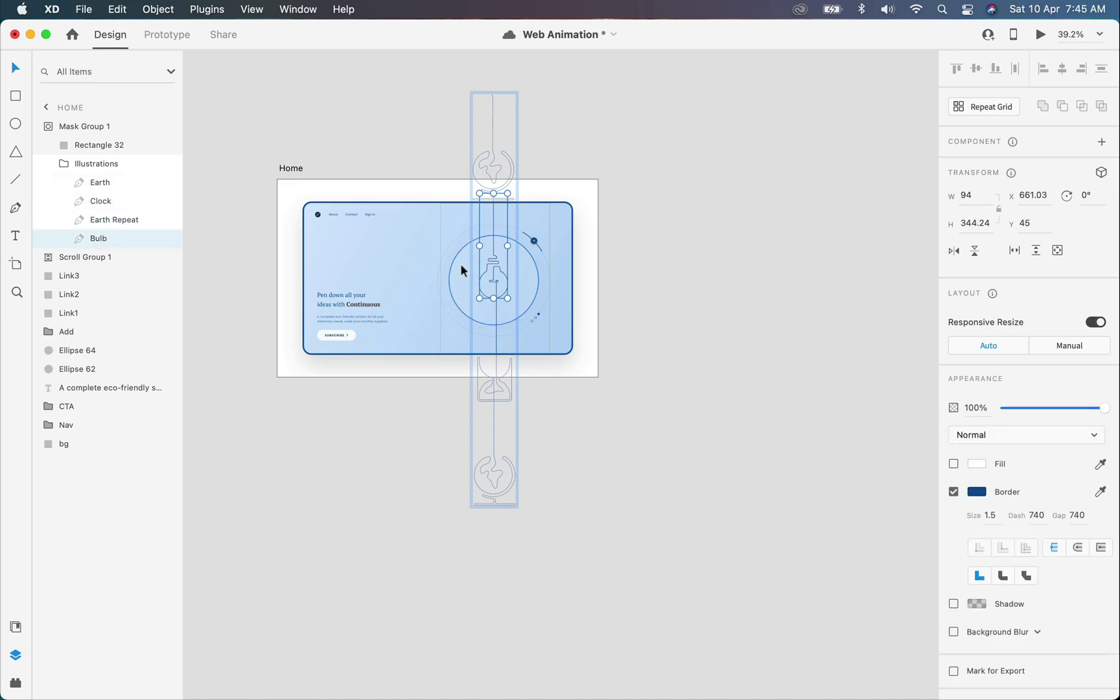
click(97, 219)
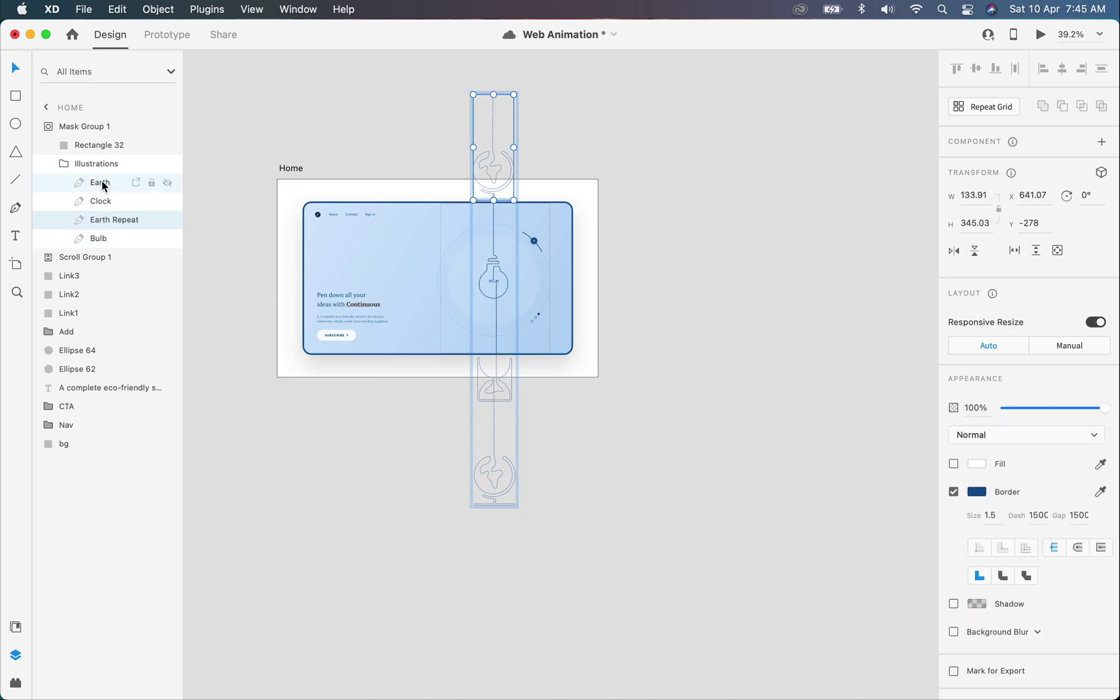
shift+click(103, 185)
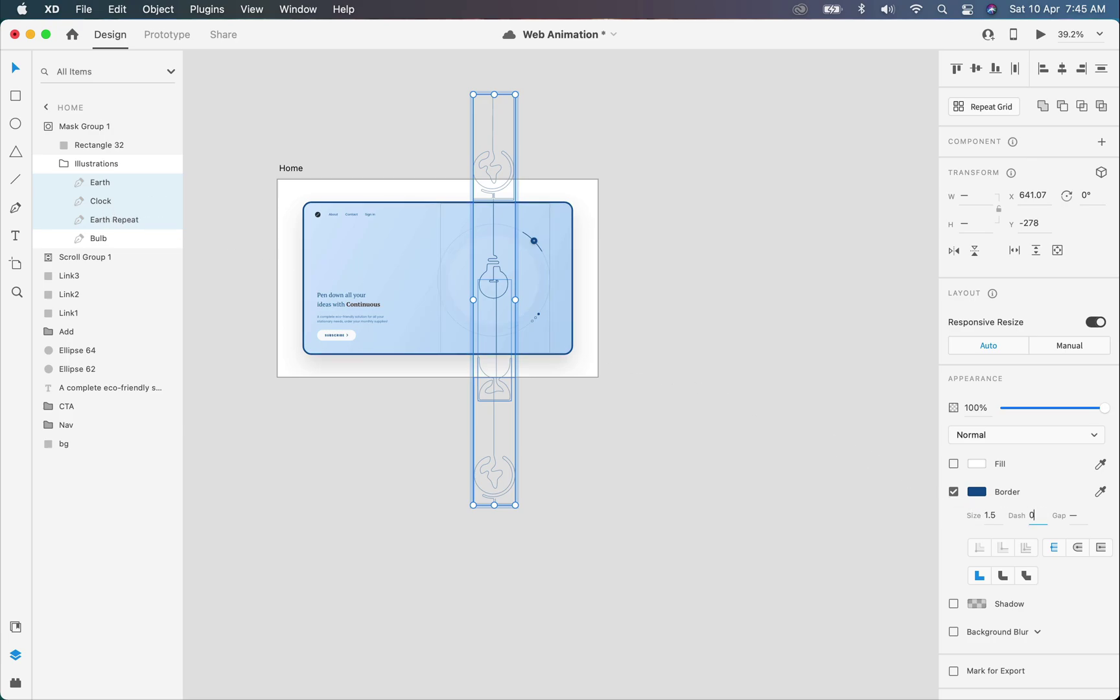
key(Tab)
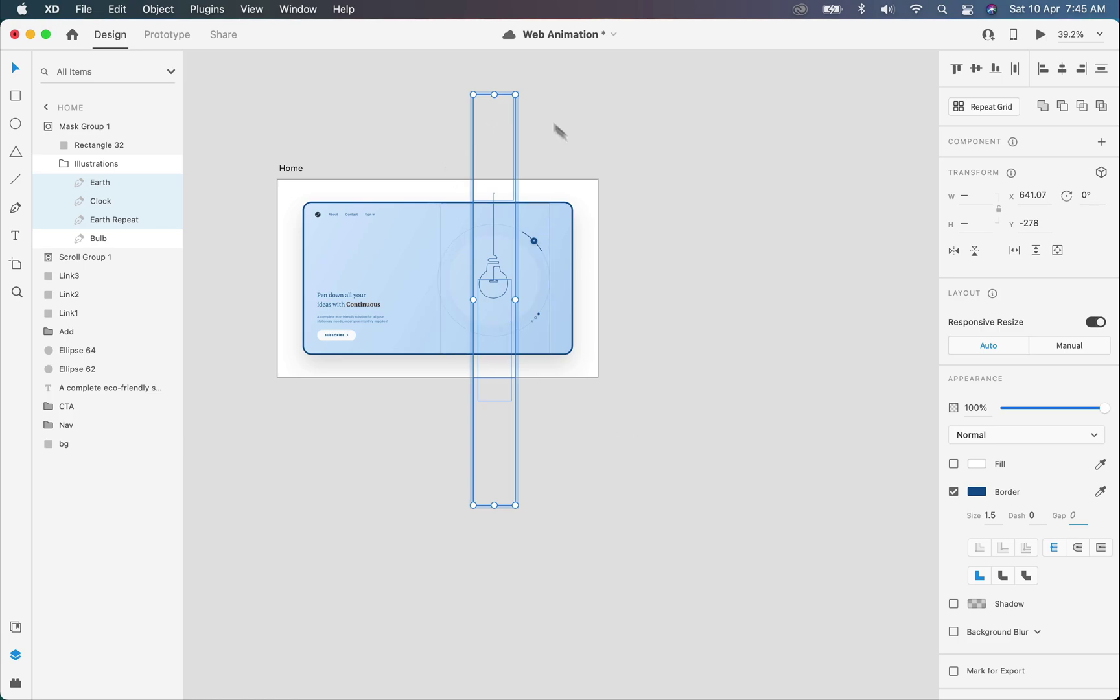
- Check the stroke settings of the Earth, Earth Repeat and Clock drawings
scroll(497, 258, up, 3)
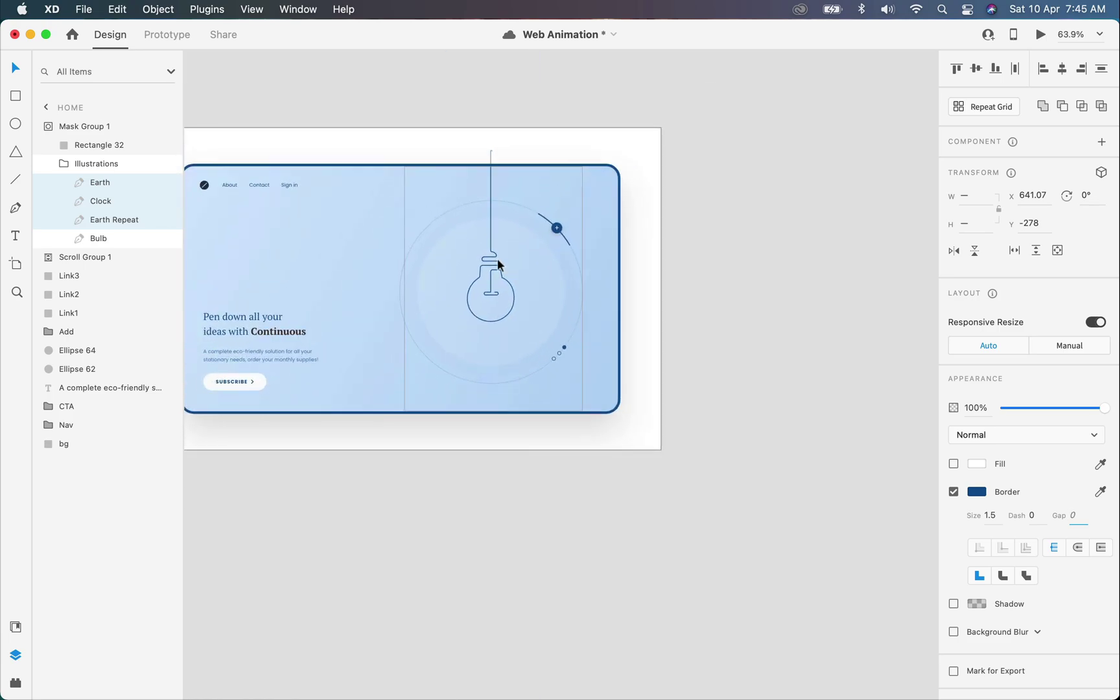
scroll(482, 130, up, 5)
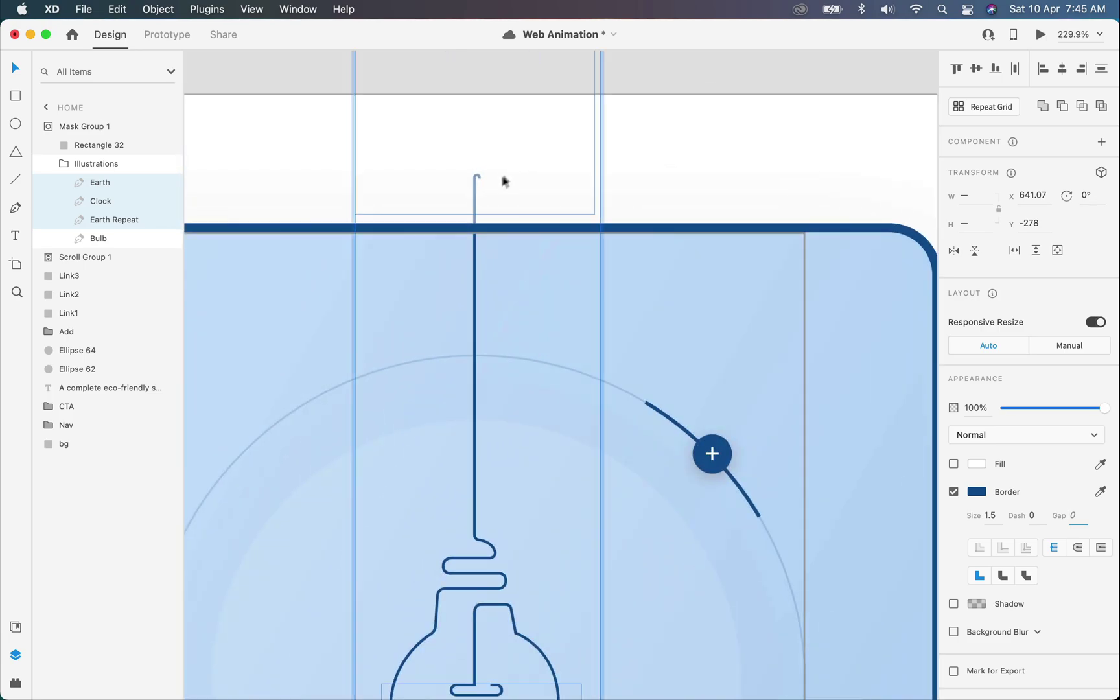
scroll(505, 180, down, 4)
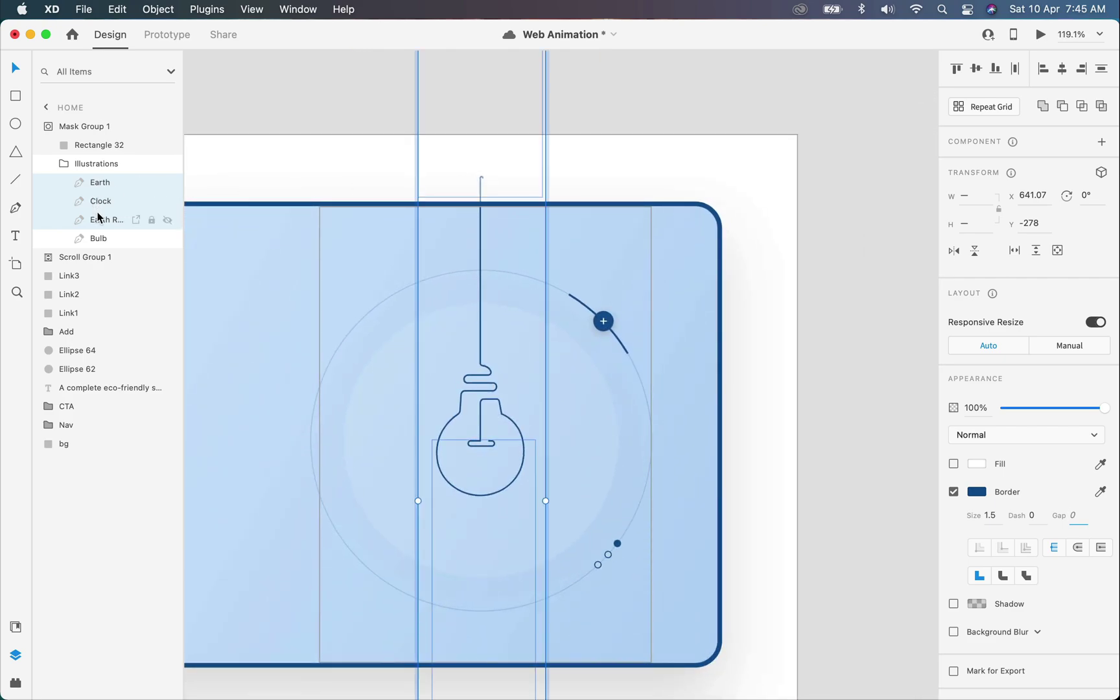
click(103, 184)
click(105, 220)
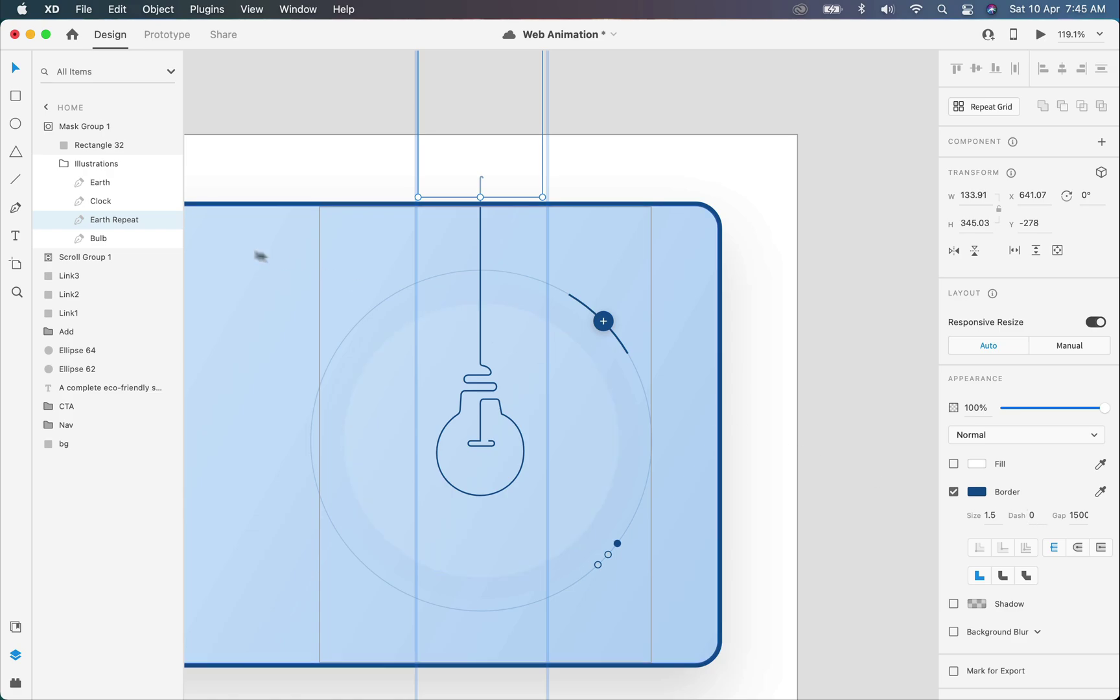
click(114, 202)
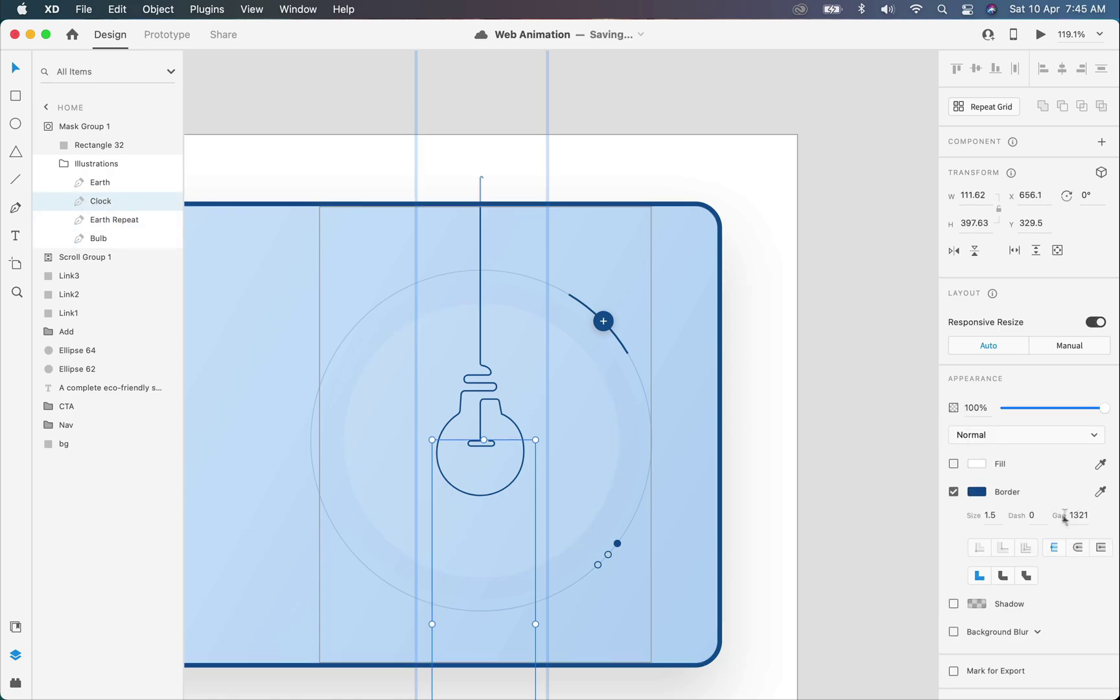
click(97, 182)
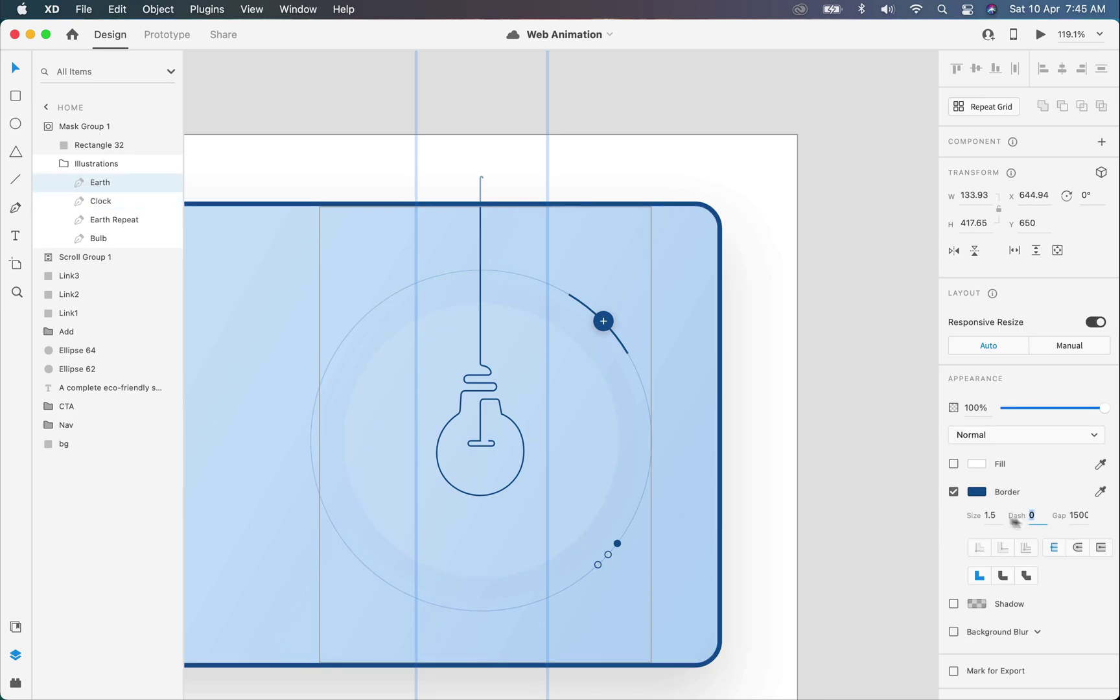
scroll(602, 414, down, 10)
- Duplicate the Home artboard with Cmd+D to create Home – 1
click(719, 394)
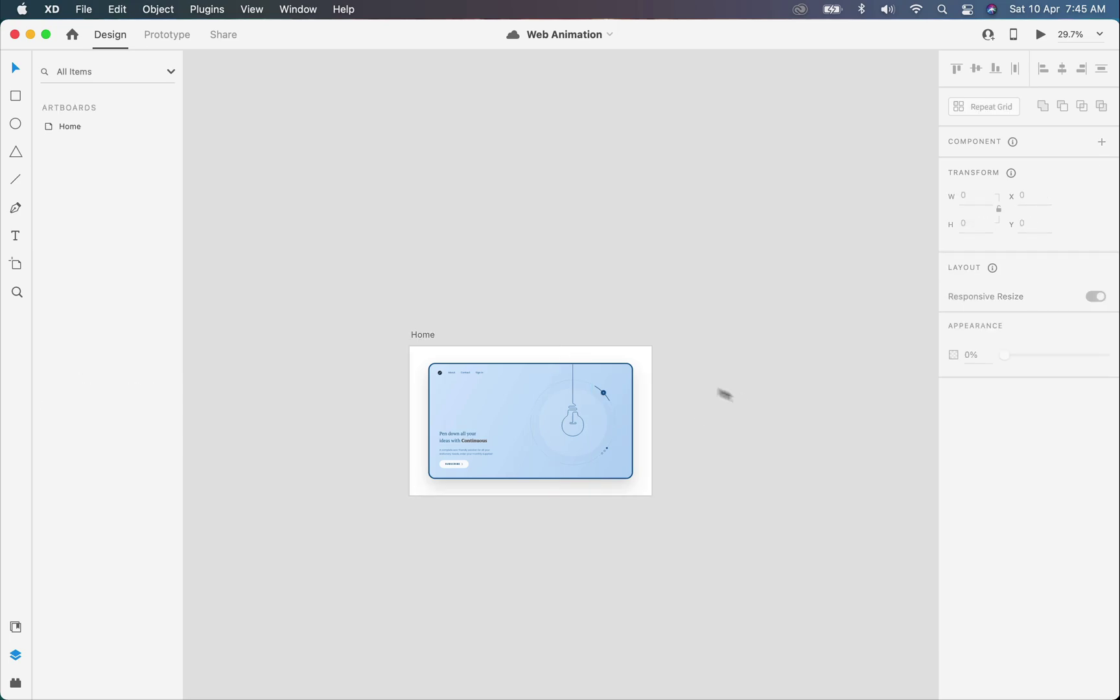
click(415, 333)
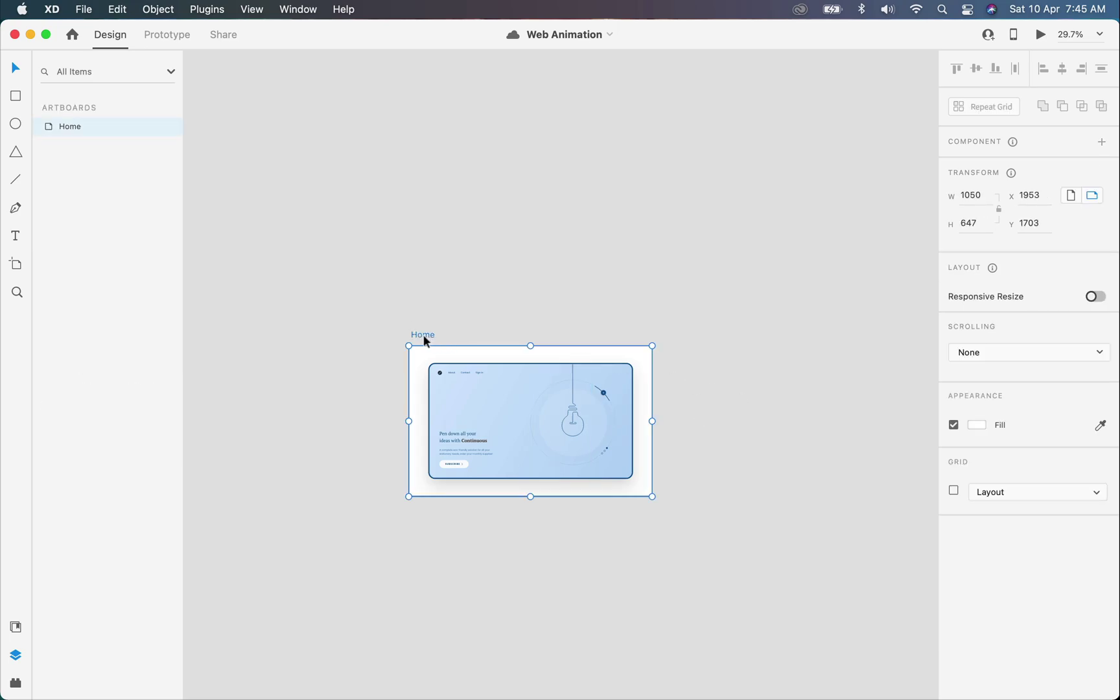
key(super+d)
scroll(834, 451, up, 3)
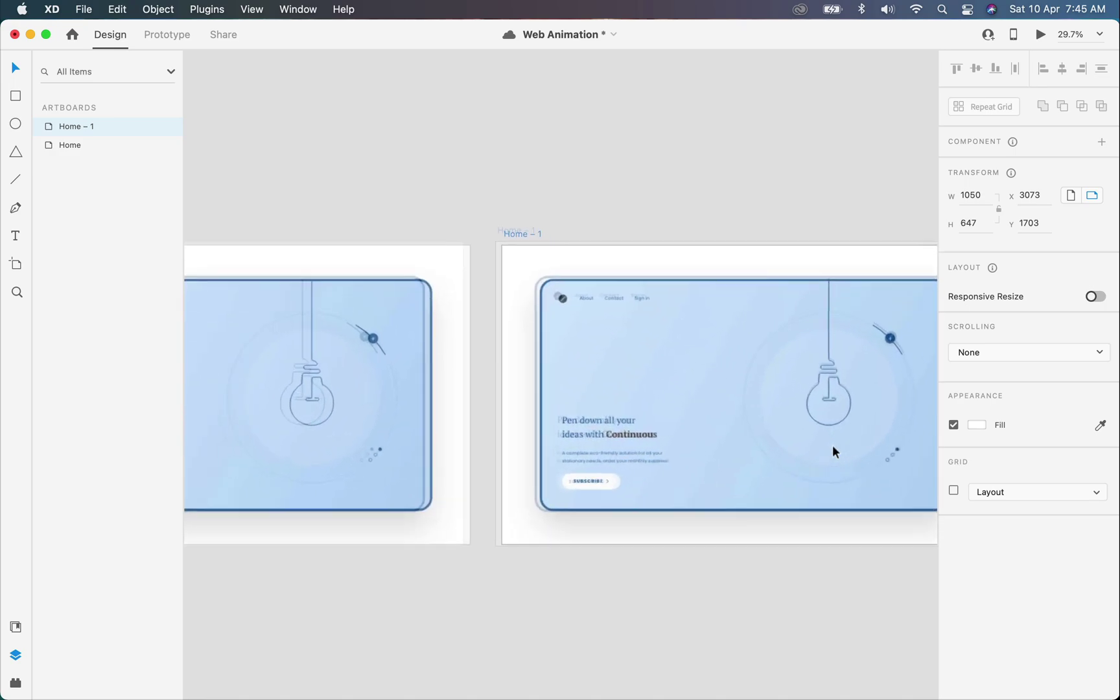
scroll(832, 447, up, 3)
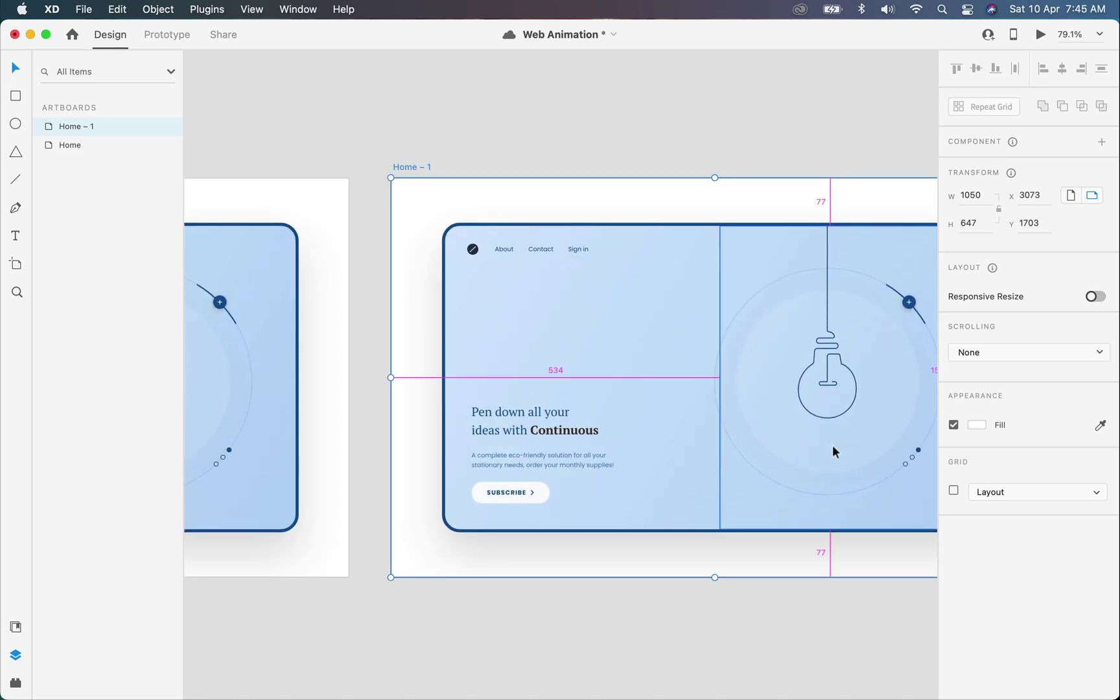
scroll(832, 445, right, 3)
click(638, 319)
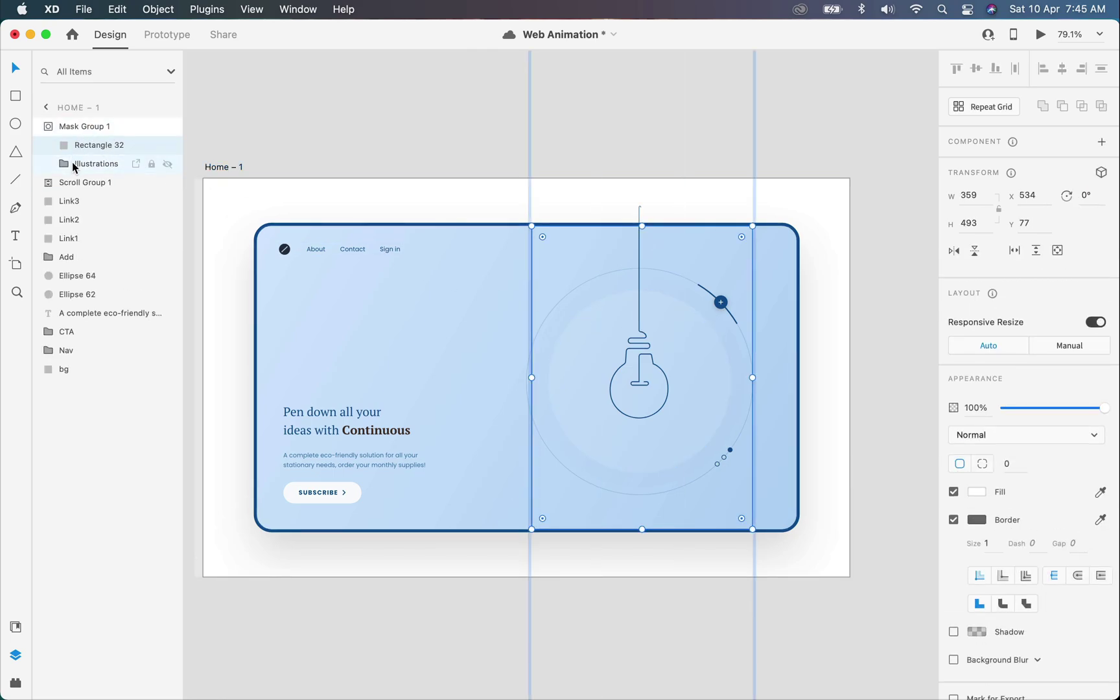
- Slide the illustrations up and reveal the Clock hourglass with Border Dash 1321
click(65, 164)
click(123, 170)
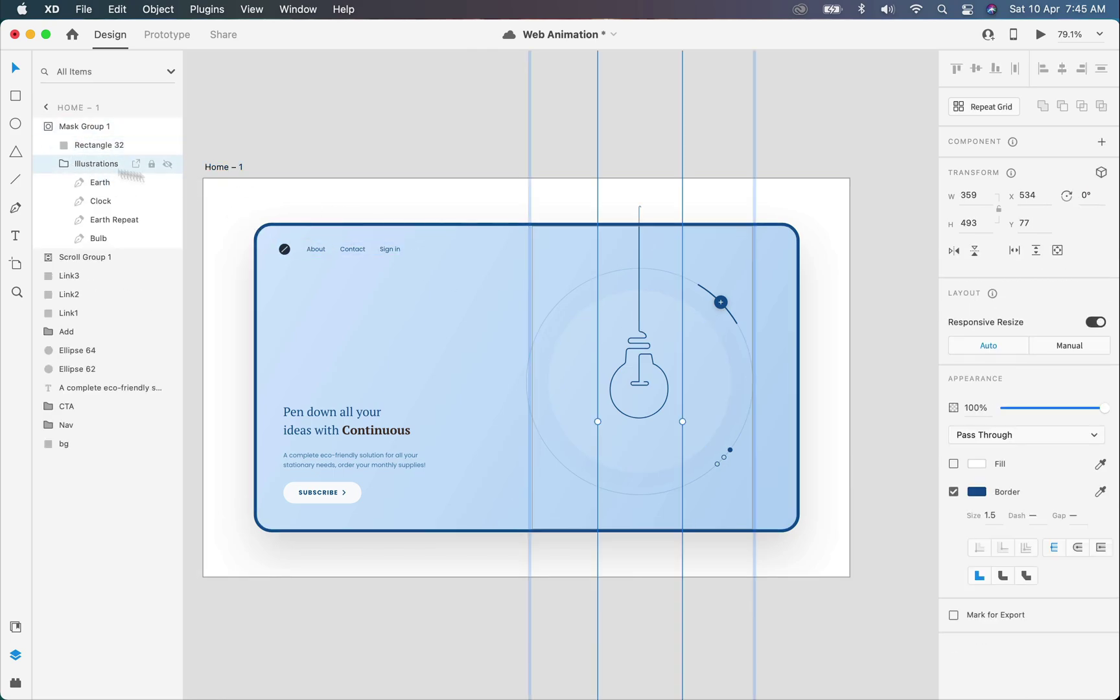
click(640, 358)
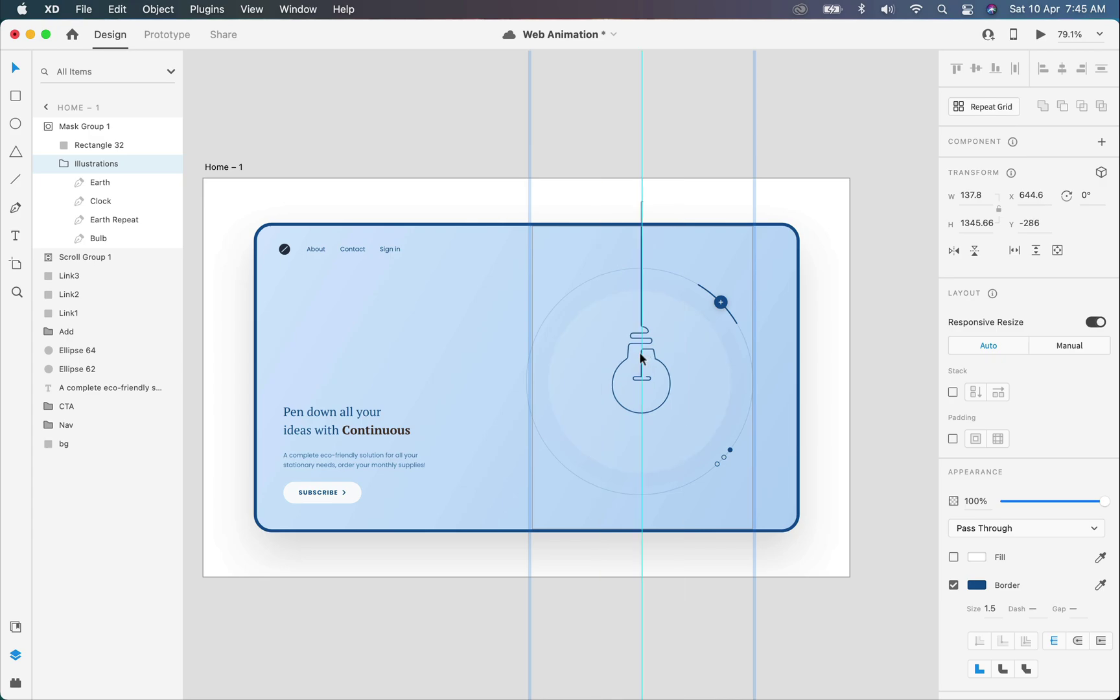
drag(640, 358, 641, 163)
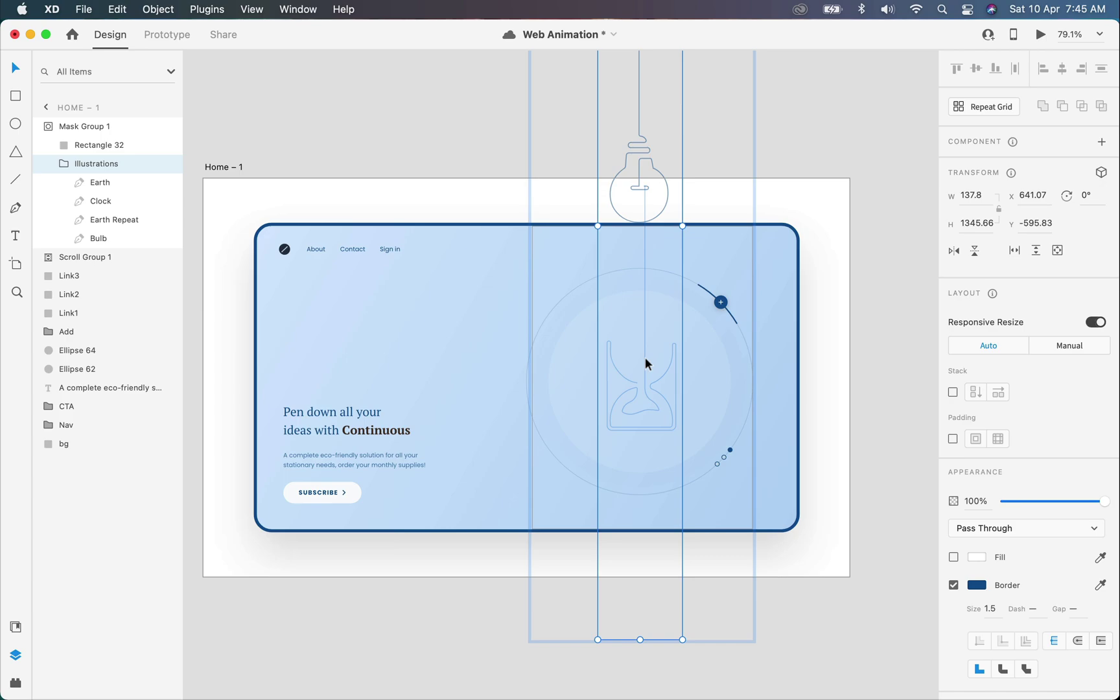
click(645, 364)
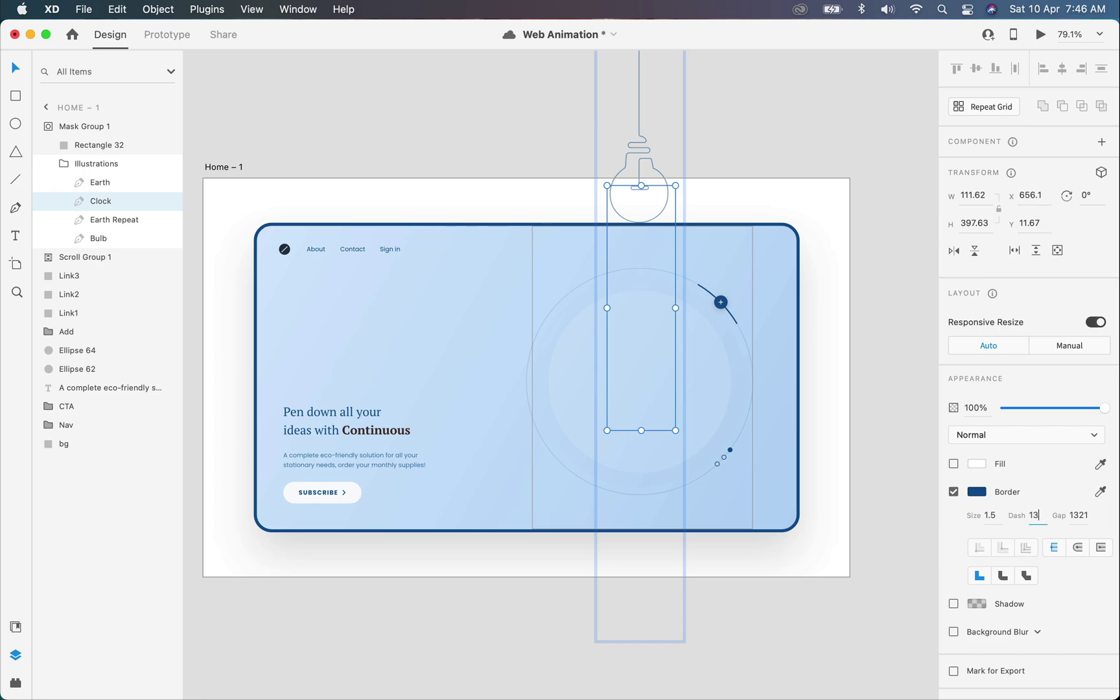
key(Tab)
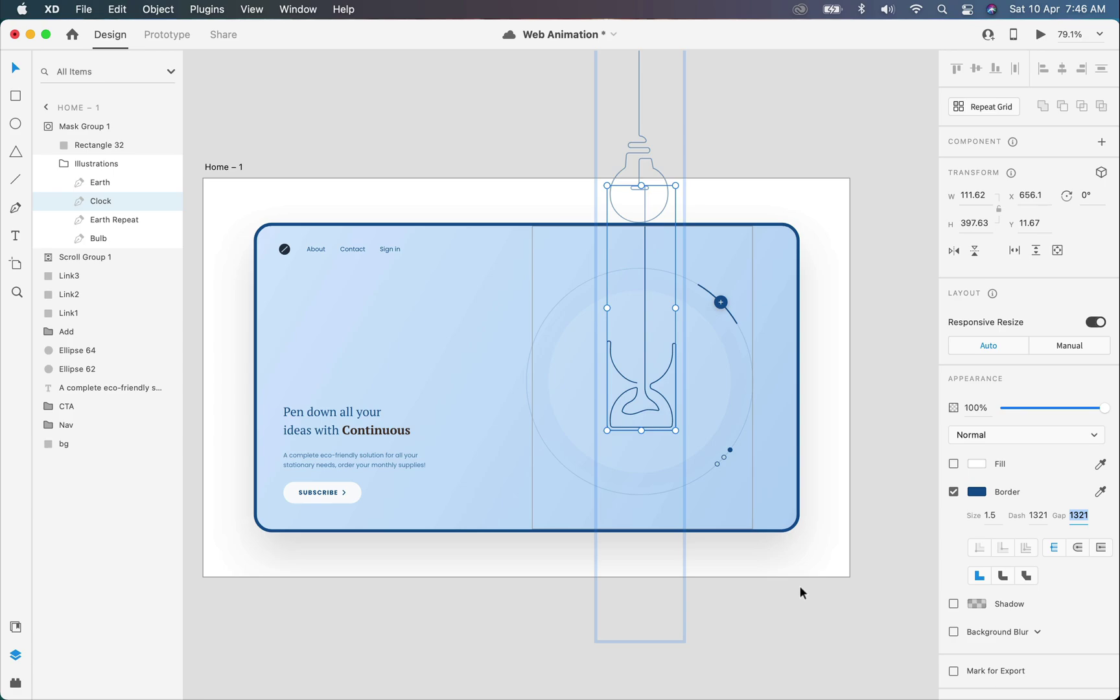
- Hide the Bulb drawing by setting its Border Dash to 0
click(642, 137)
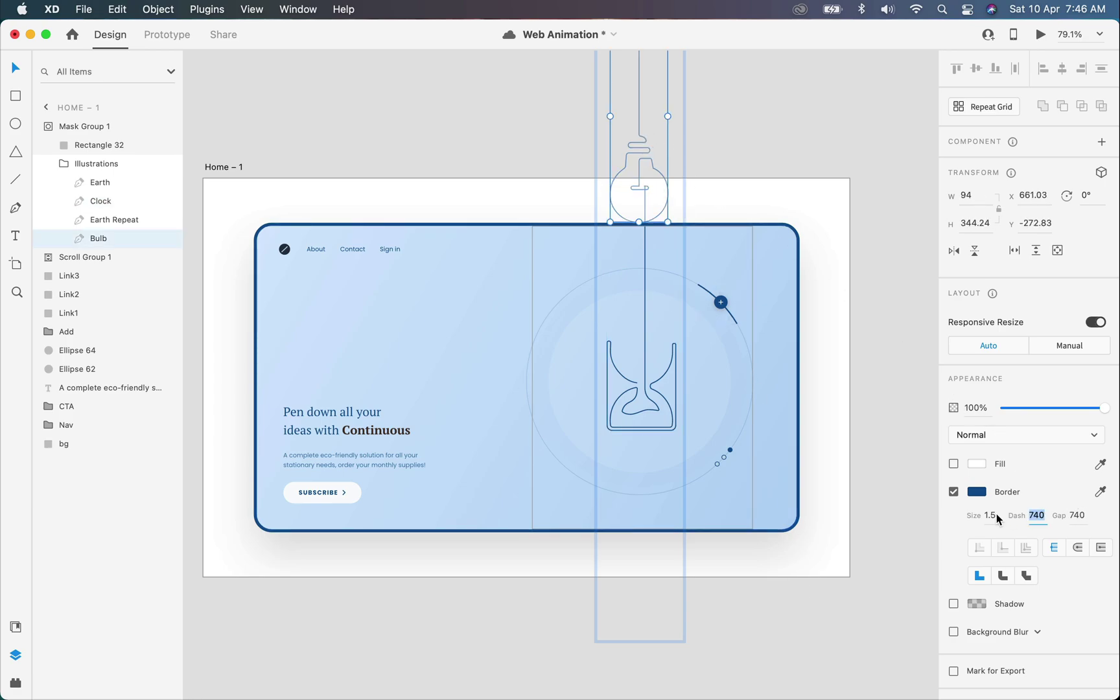
text(0)
key(Tab)
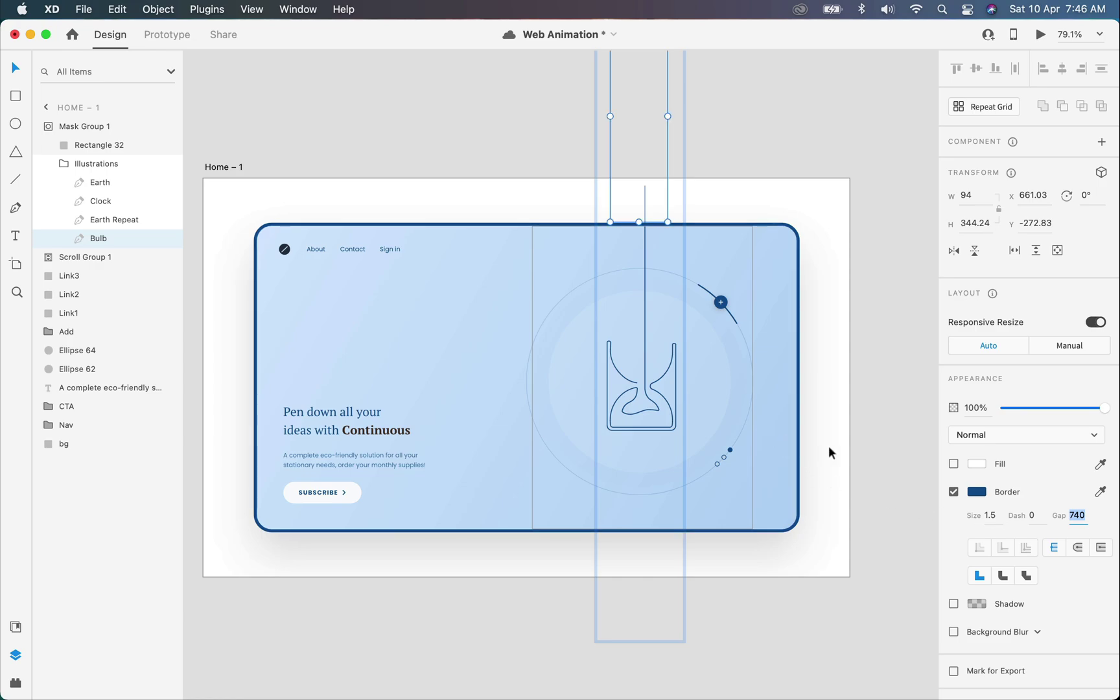
click(829, 446)
scroll(838, 445, down, 5)
- Scroll the headline text up to 'Save your time with our auto renewal plan'
scroll(569, 429, up, 3)
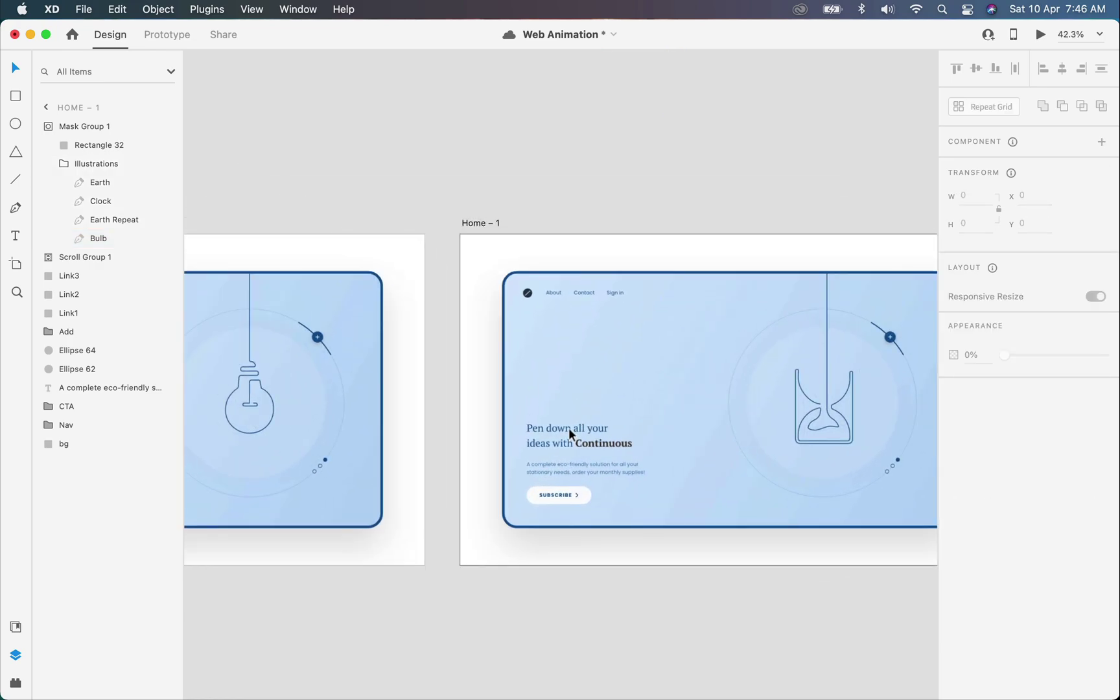
click(570, 429)
drag(578, 437, 581, 399)
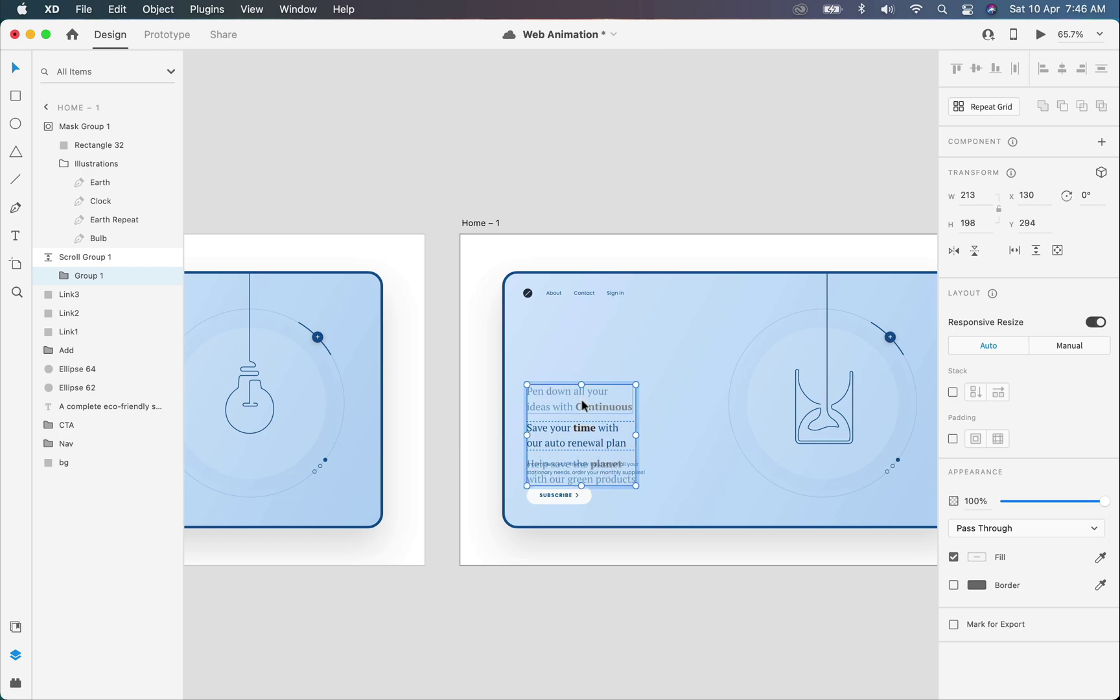
click(645, 427)
- Fill the second progress dot with dark blue #165491
drag(670, 435, 526, 414)
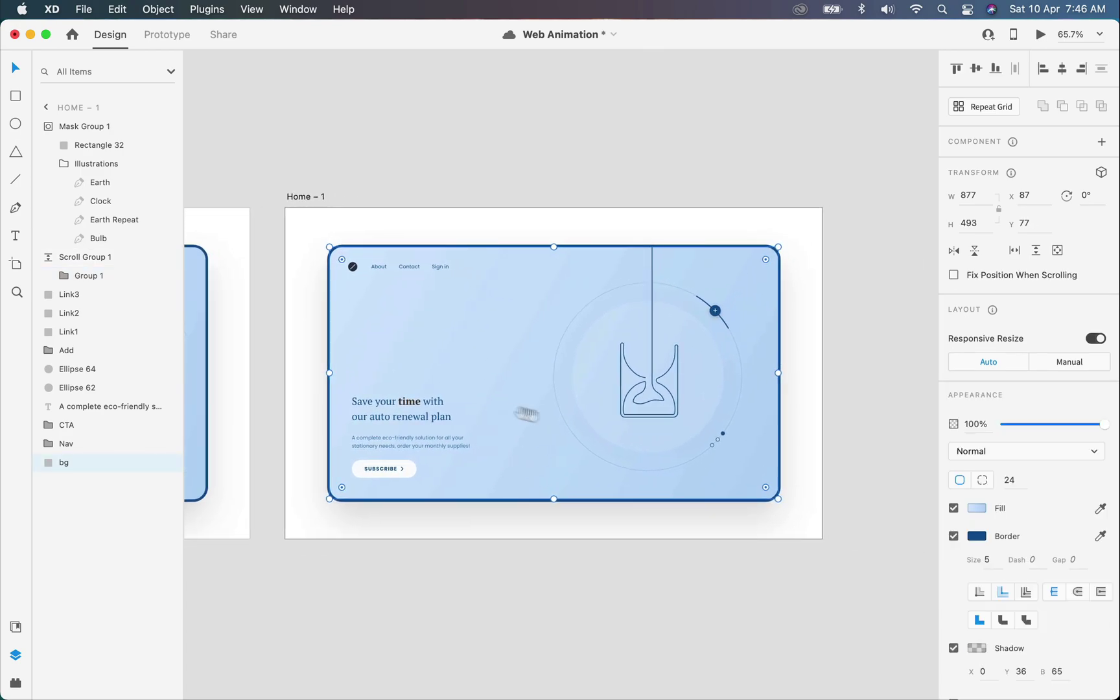
click(722, 436)
scroll(721, 435, up, 3)
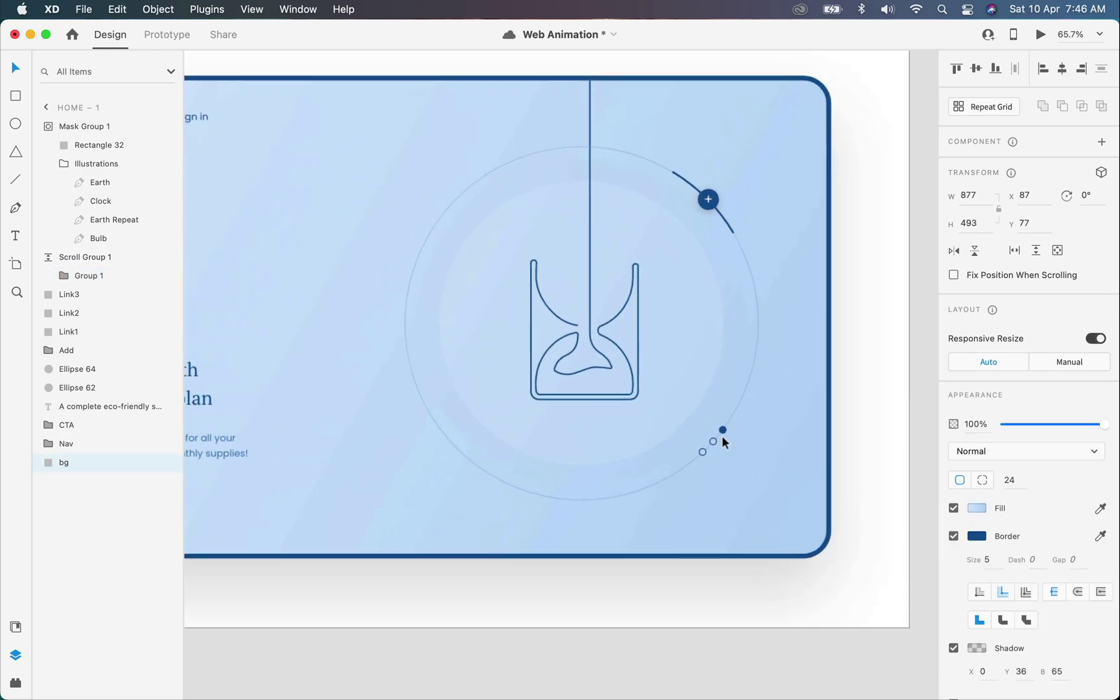
click(975, 508)
click(809, 597)
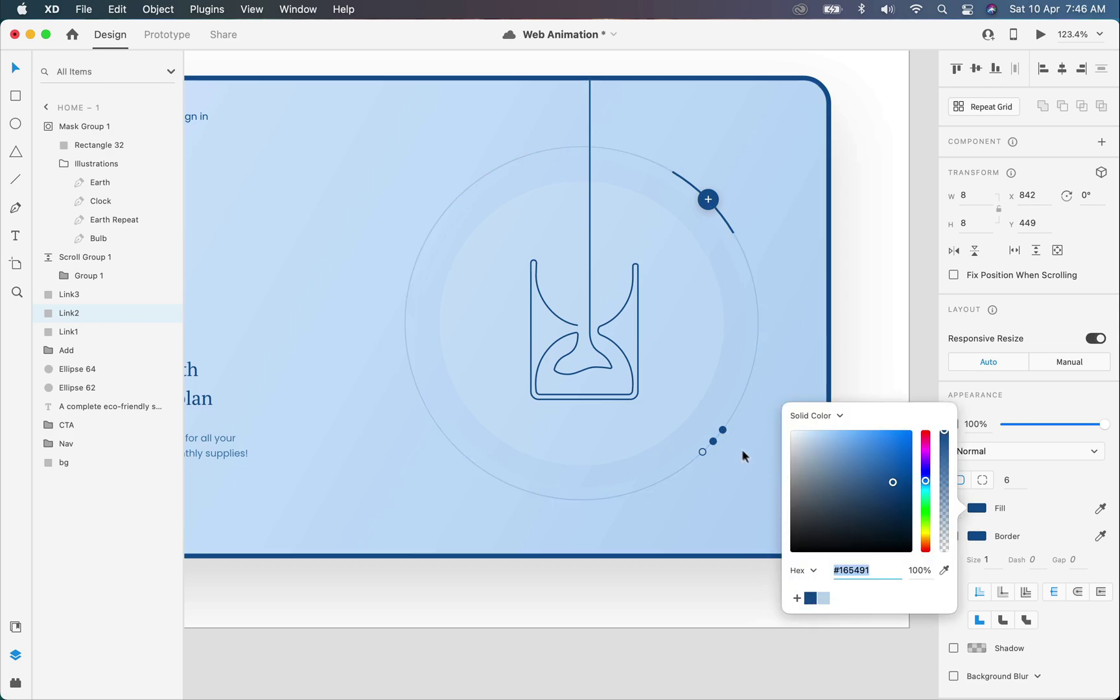
drag(712, 440, 723, 429)
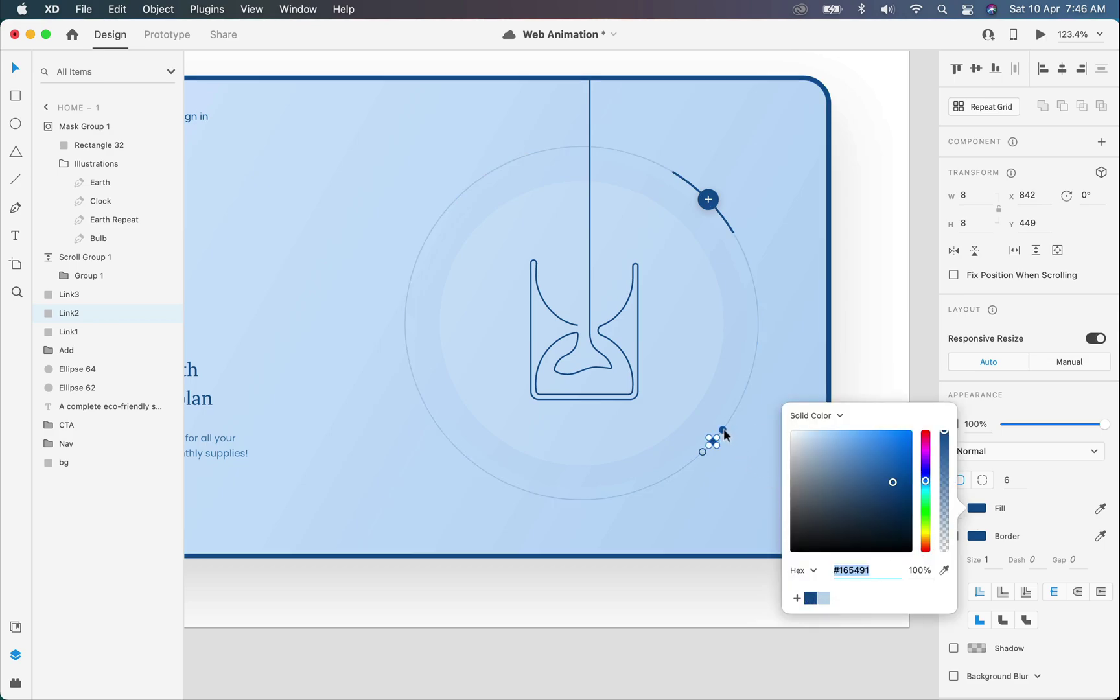
click(977, 508)
click(738, 482)
scroll(738, 482, down, 3)
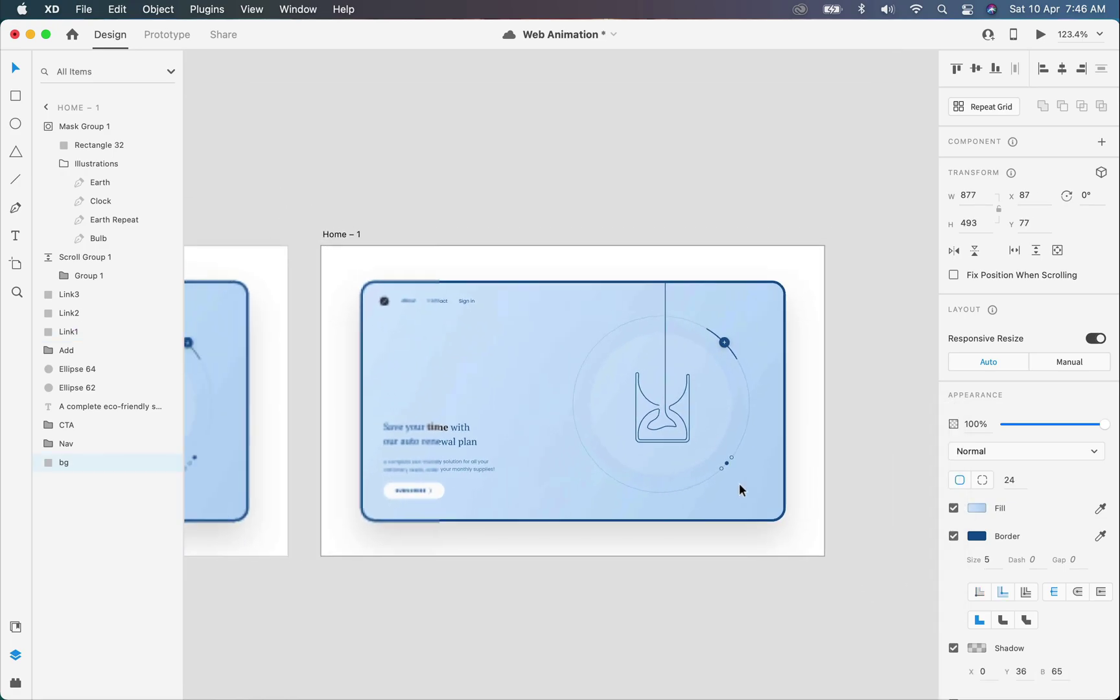
click(437, 287)
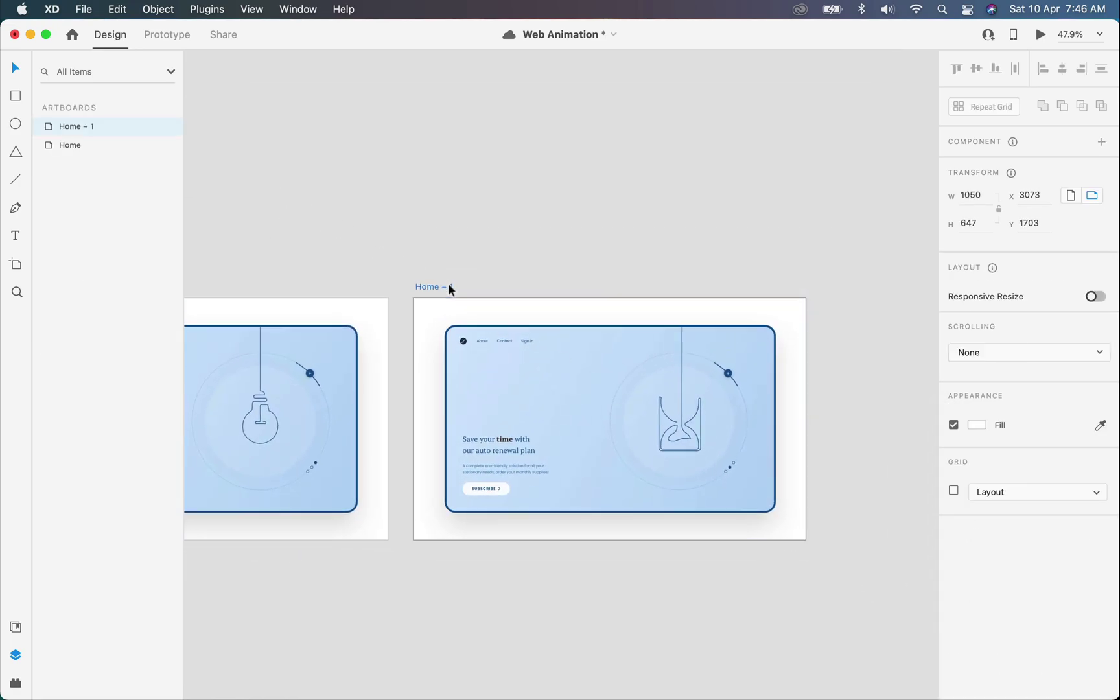
- Duplicate Home – 1 and slide the masked illustrations up past the hourglass to the globe
key(super+d)
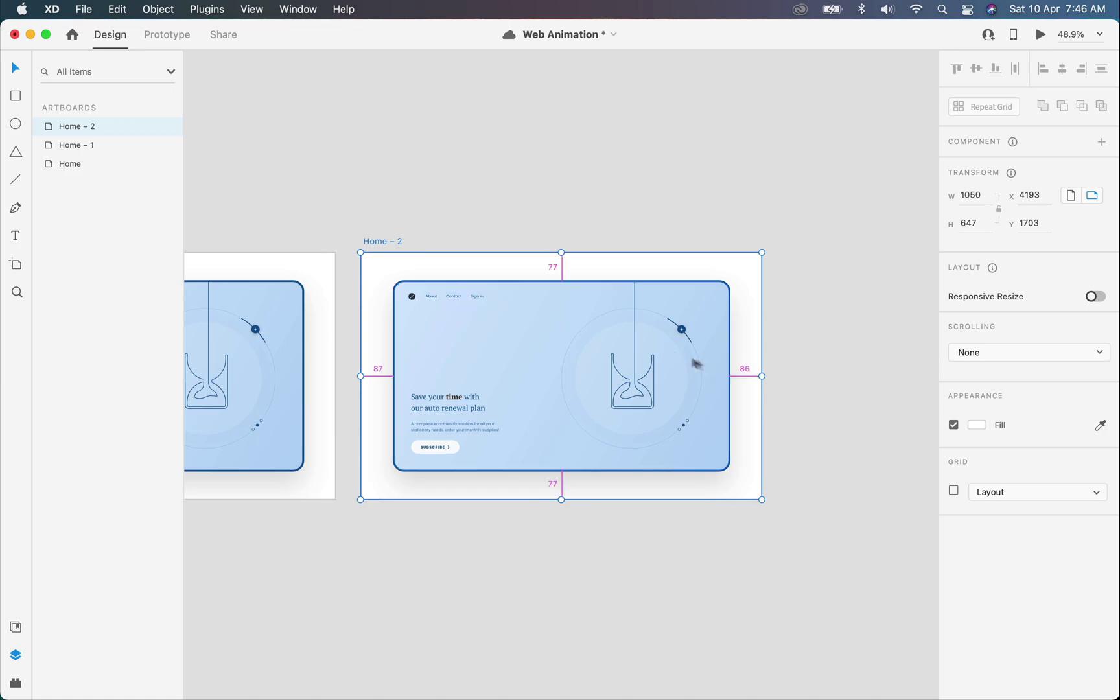
scroll(656, 309, up, 3)
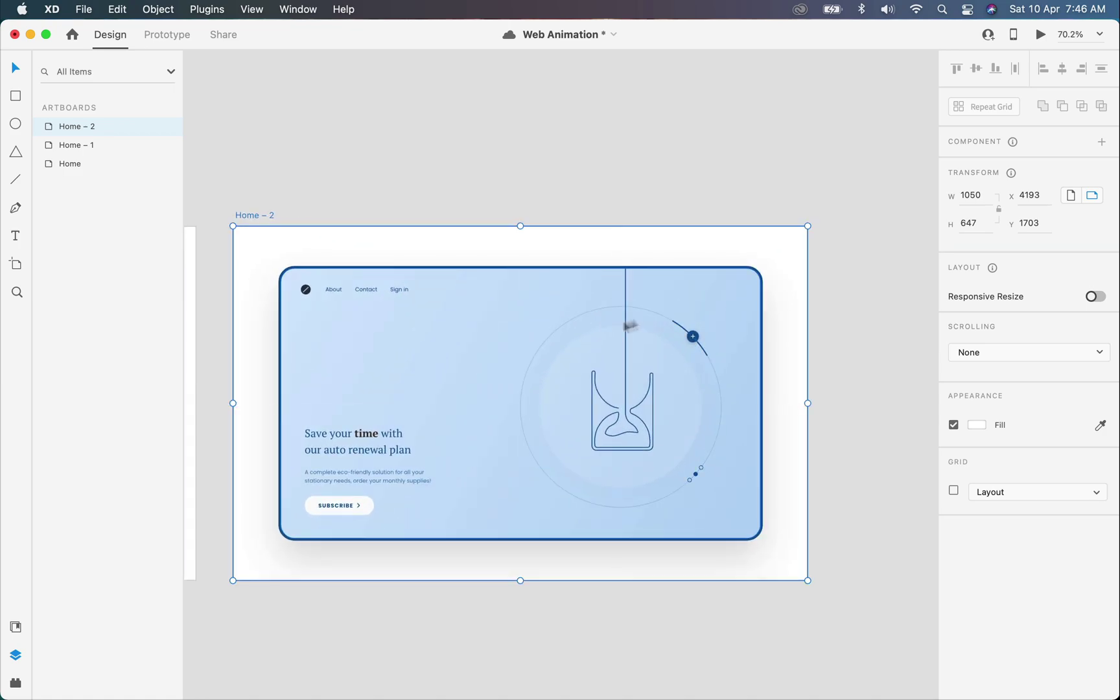
double_click(624, 293)
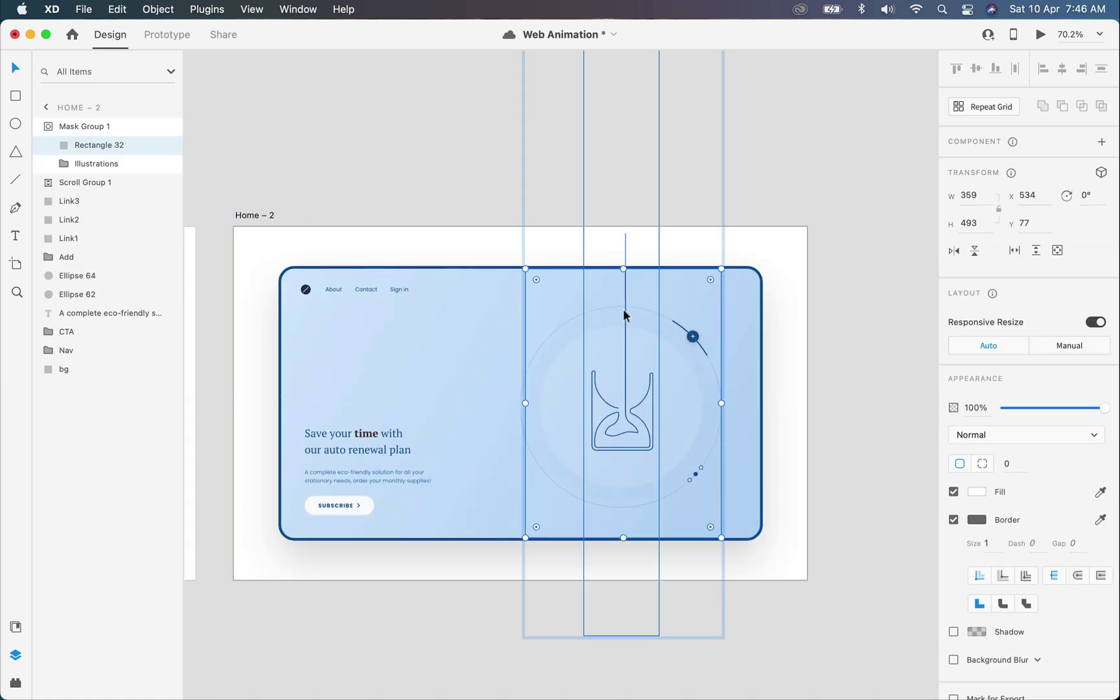
drag(623, 309, 625, 128)
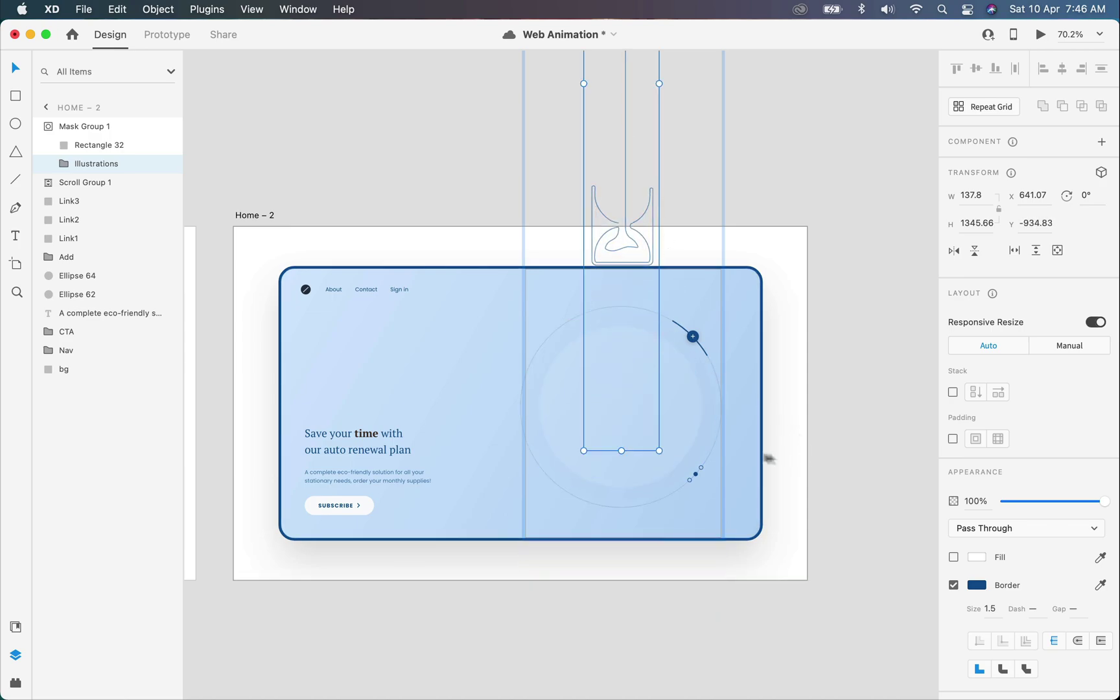
- Give the Earth illustration's outline a 1500 dash so the globe drawing shows
double_click(620, 320)
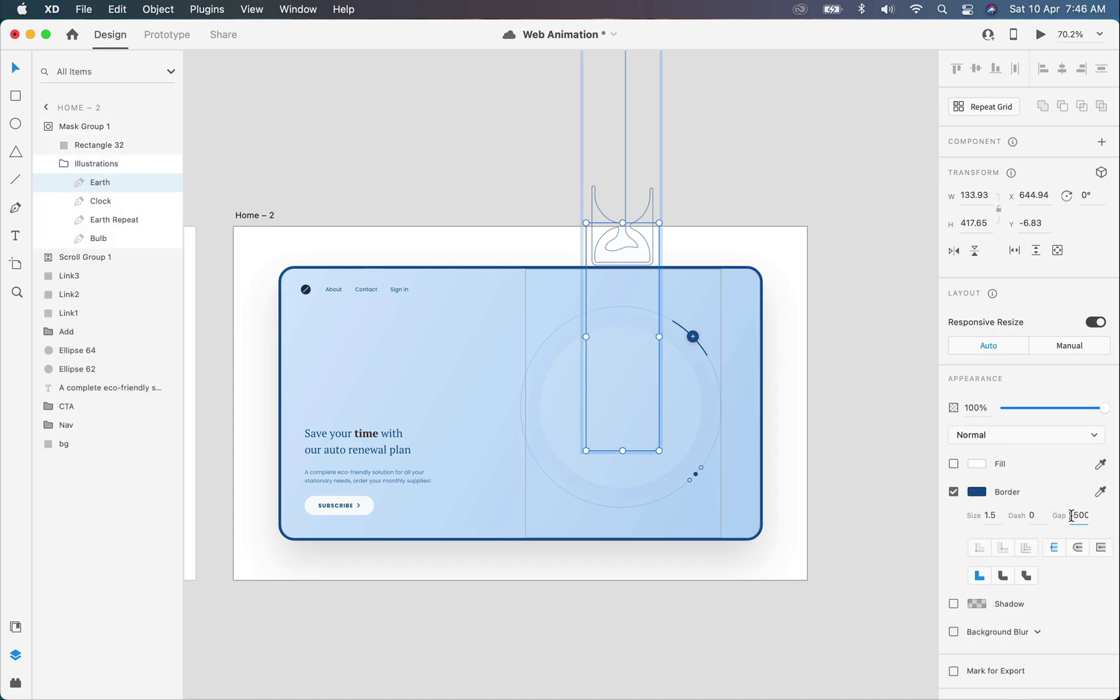
click(1035, 515)
text(1500)
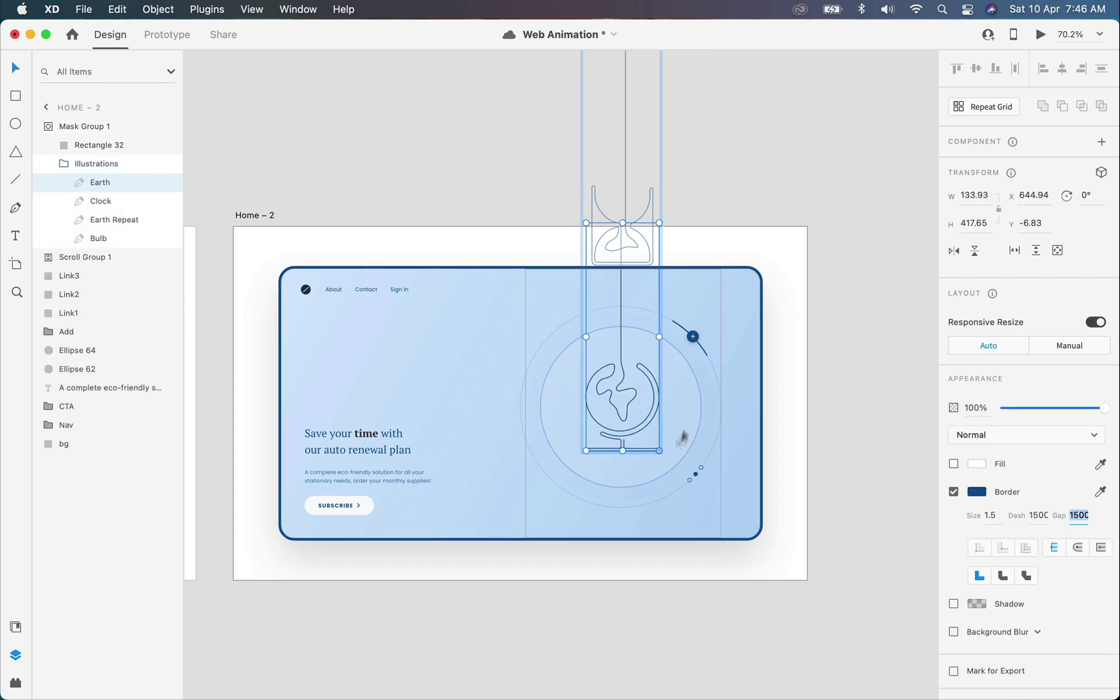
key(Tab)
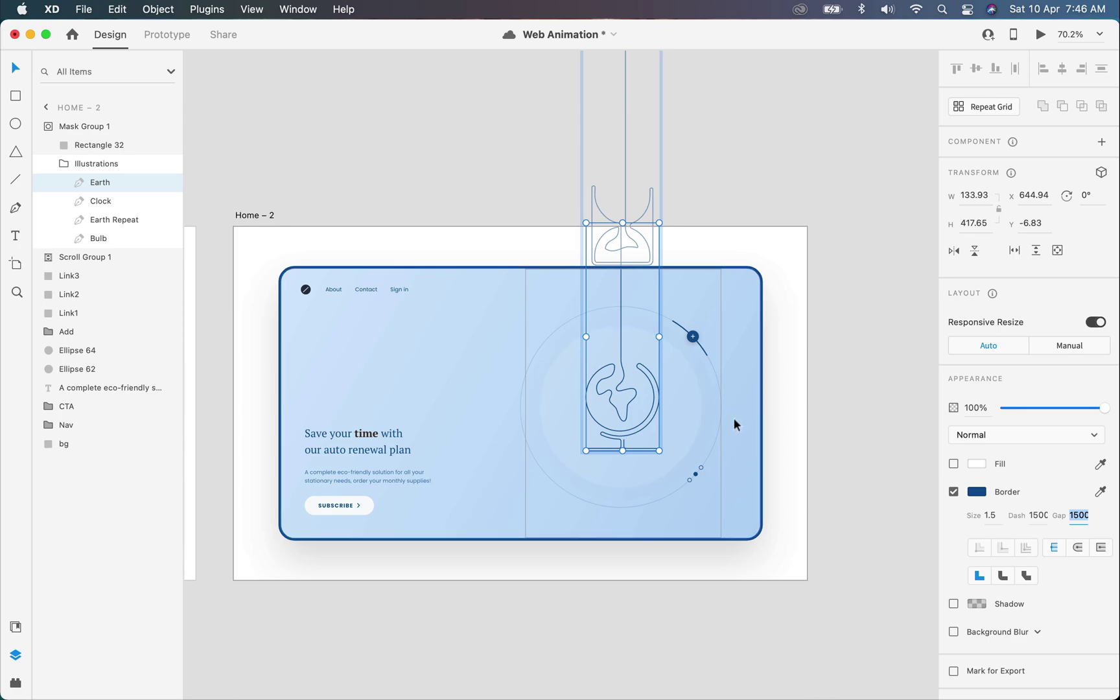
- Fill the third pagination dot dark blue #165491 and the second light blue #C0D7EB
click(689, 480)
click(972, 509)
click(810, 605)
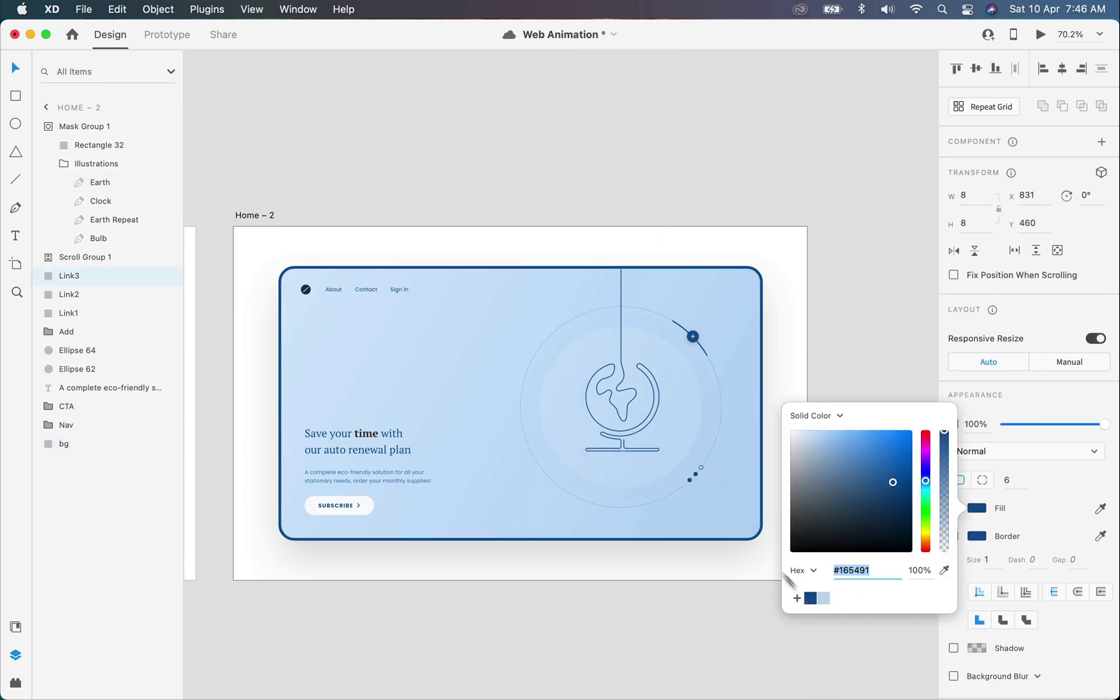
click(695, 473)
click(980, 513)
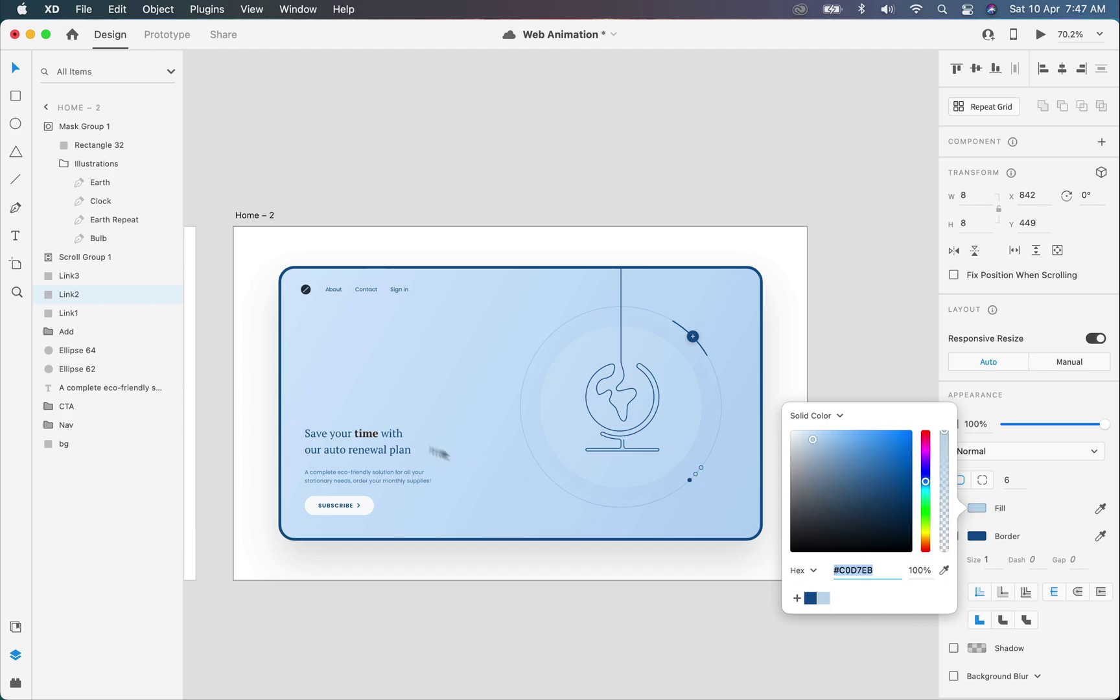
click(366, 443)
- Scroll the headline up to 'Help save the planet'
drag(372, 421, 373, 403)
click(480, 438)
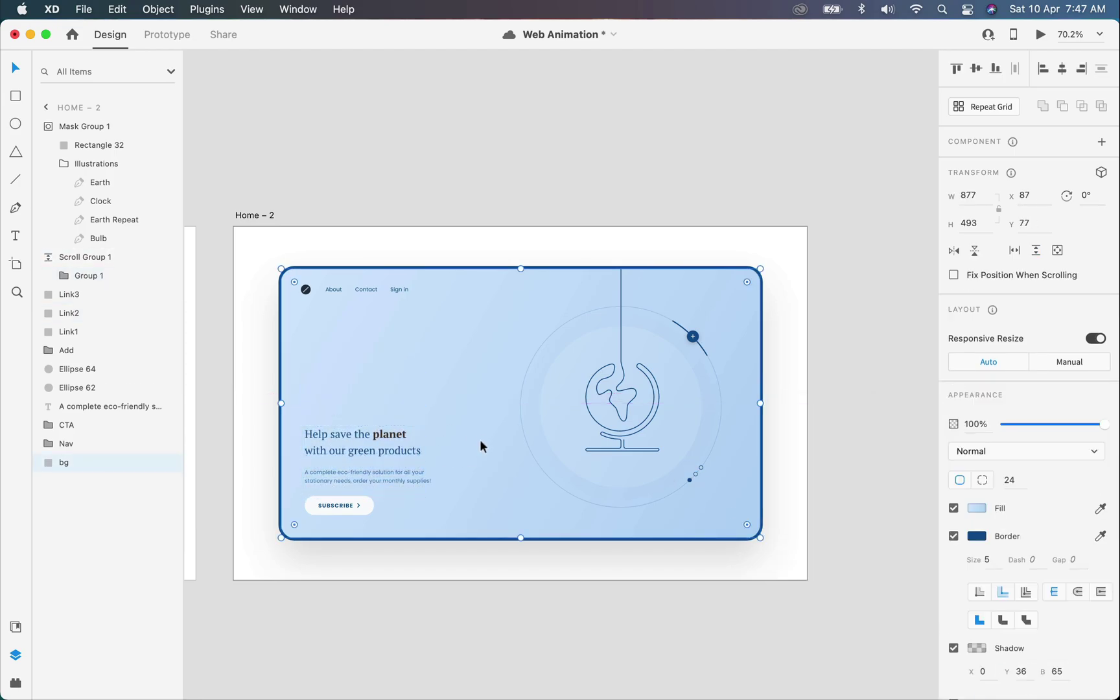
scroll(480, 440, down, 5)
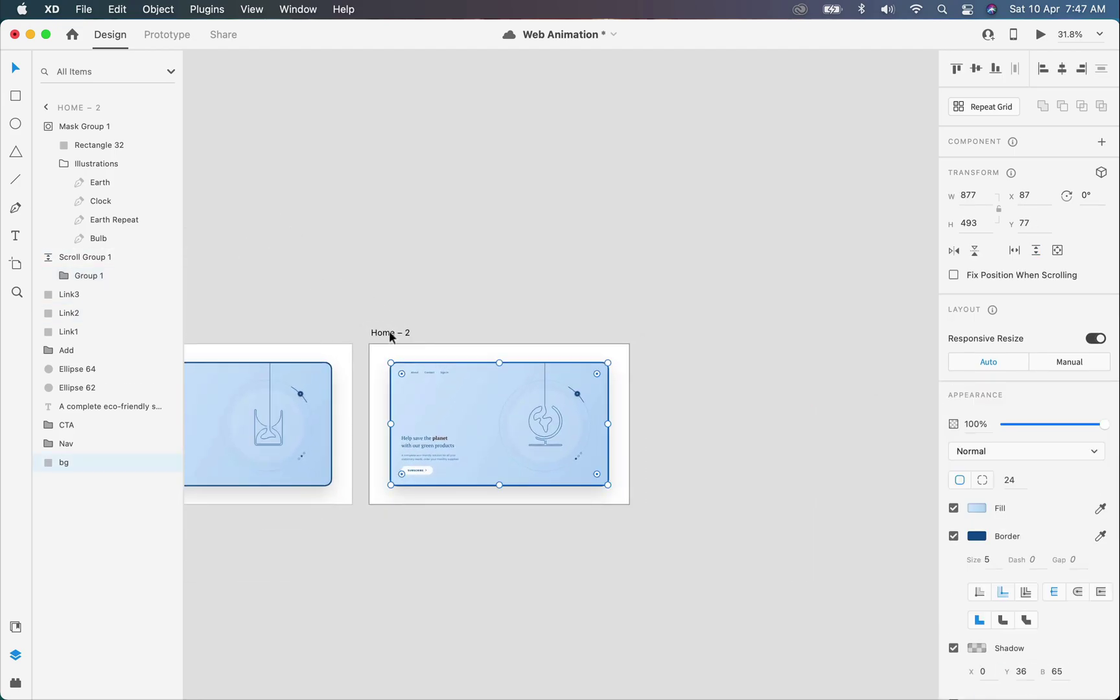
- On Home – 2, align a horizontal guide to the globe's base
click(388, 331)
scroll(512, 304, up, 3)
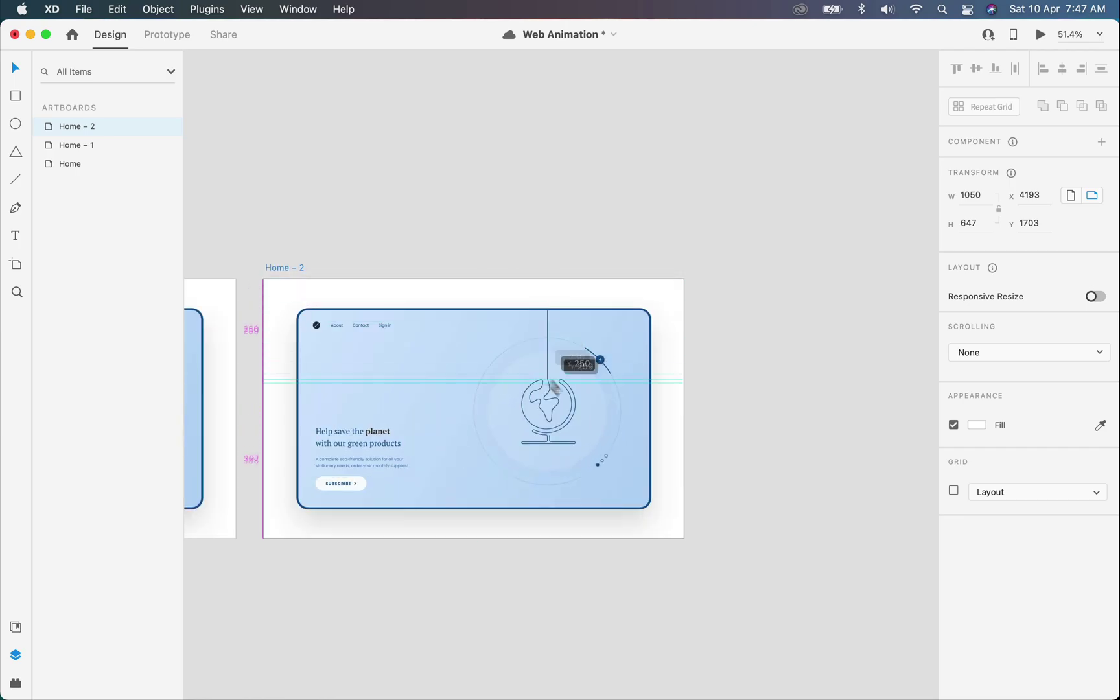
scroll(564, 448, up, 2)
scroll(565, 448, up, 6)
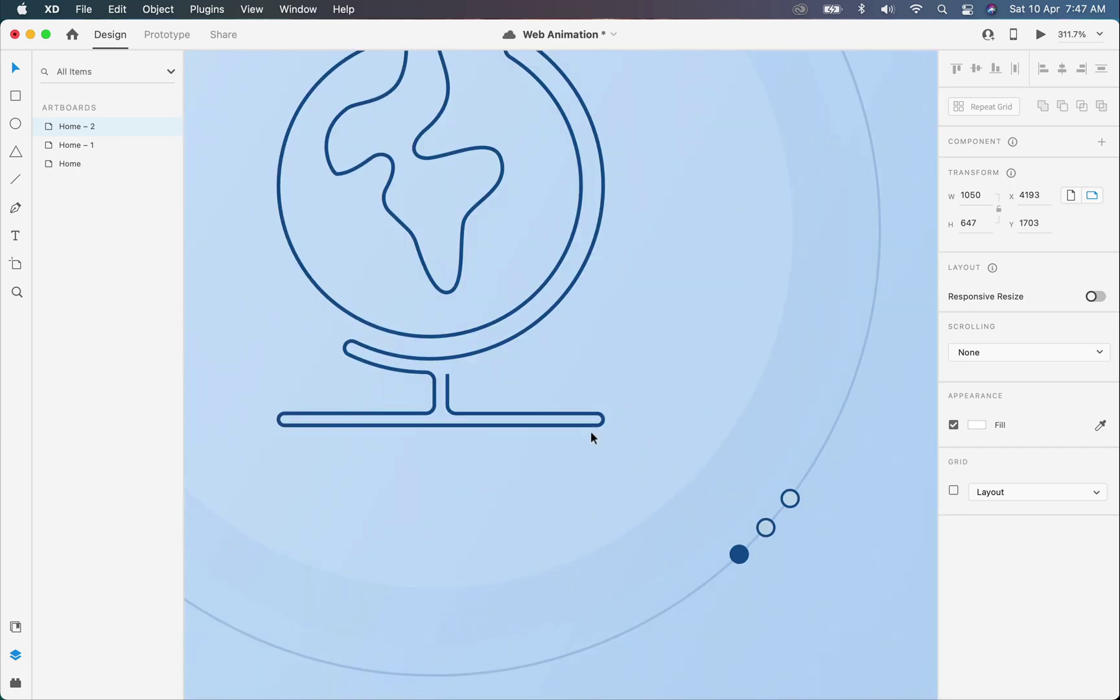
drag(614, 428, 617, 425)
- Add a vertical guide through the globe, then duplicate Home – 2 as Home – 3
scroll(617, 425, down, 5)
scroll(617, 425, left, 3)
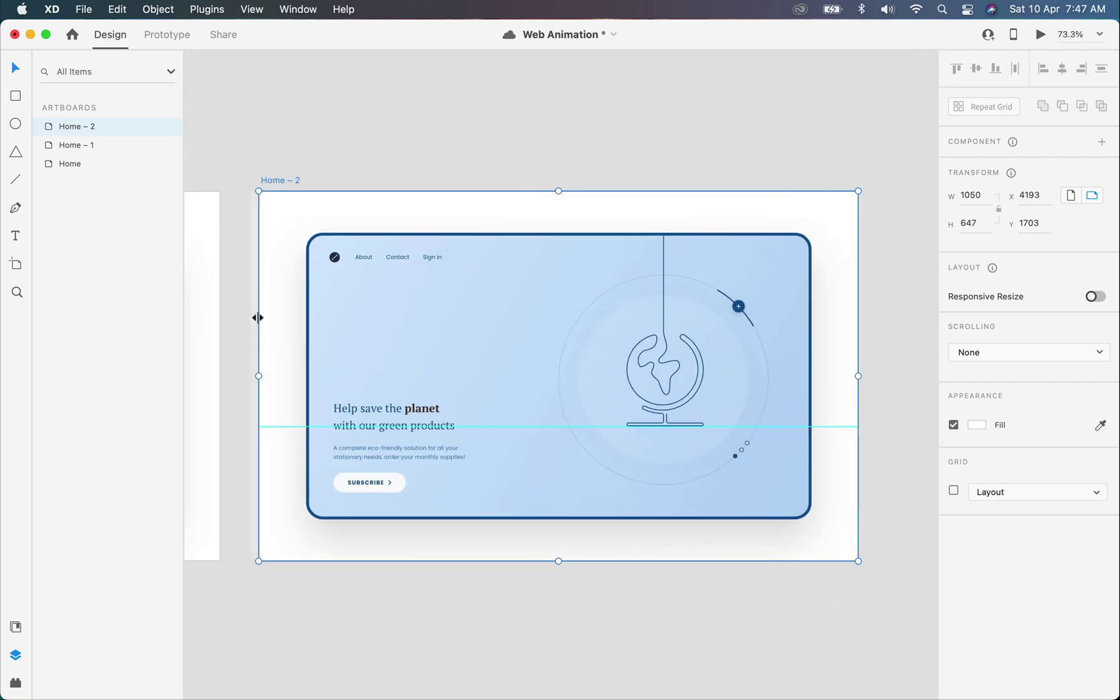
drag(258, 318, 627, 383)
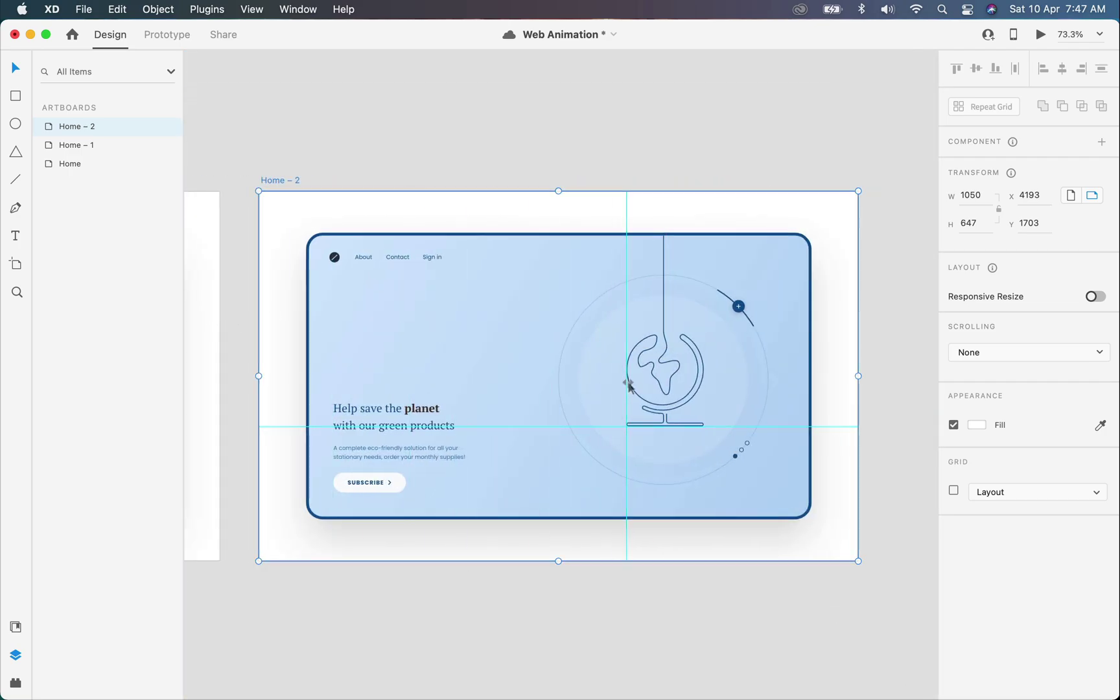
scroll(628, 383, up, 5)
scroll(627, 379, down, 6)
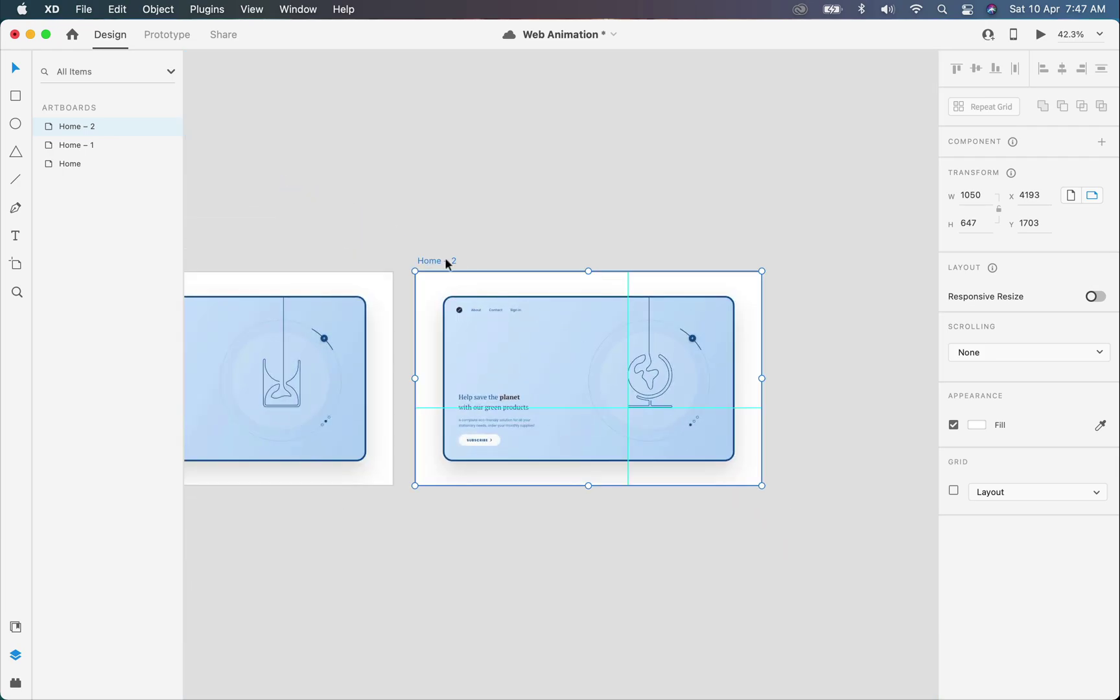
key(super+d)
scroll(583, 324, right, 6)
- Inspect the Illustrations group on Home – 3, checking the Clock, Earth and Bulb illustrations
double_click(620, 334)
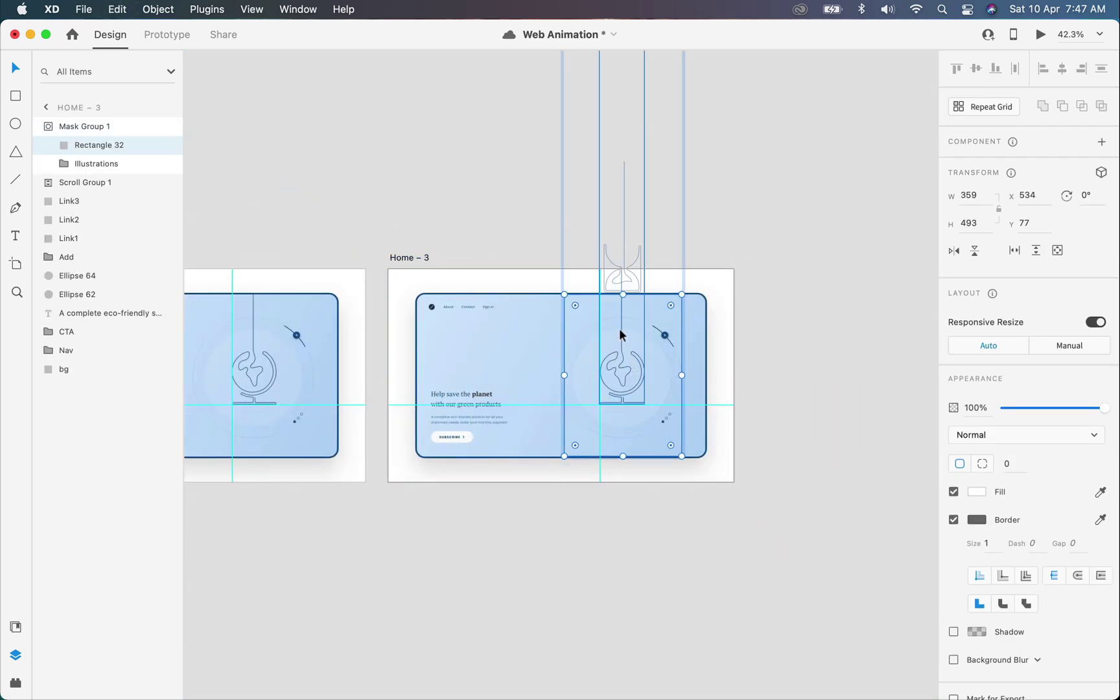
click(623, 259)
double_click(623, 259)
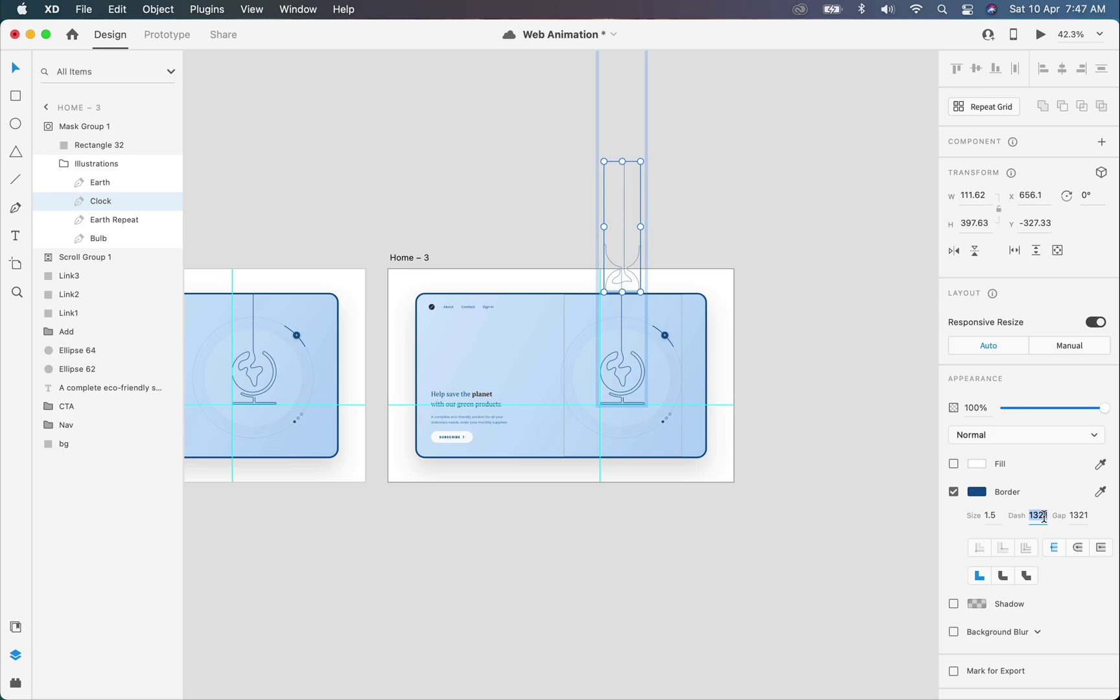
click(620, 340)
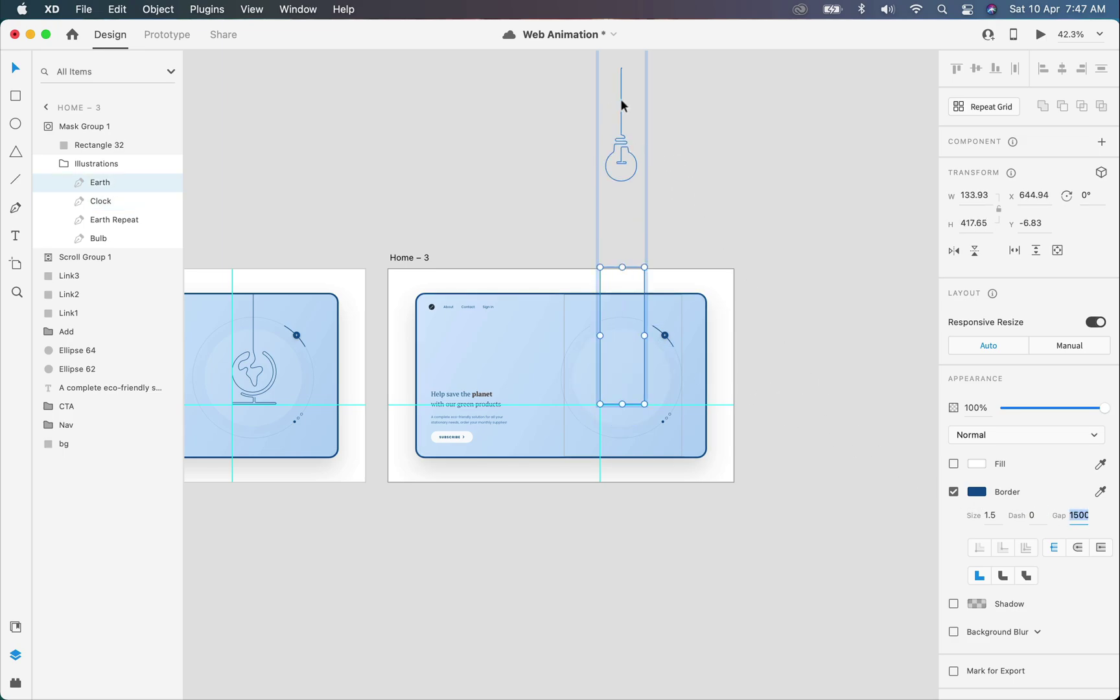
click(620, 99)
click(93, 170)
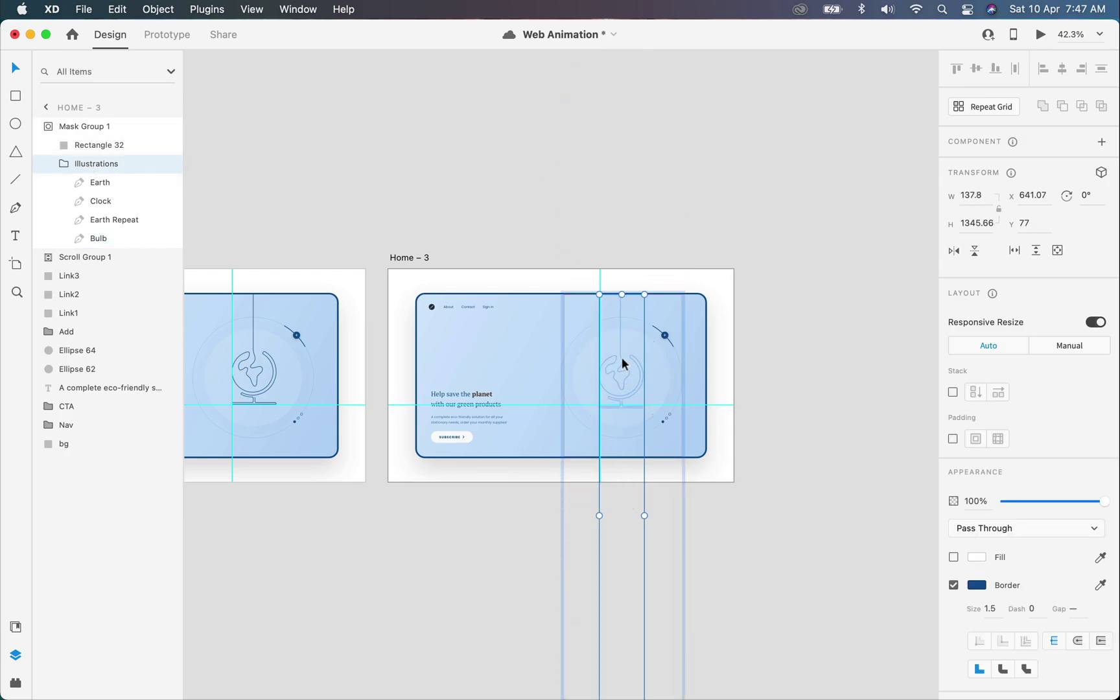
- Give the Earth Repeat line a 1500 dash so its globe appears
double_click(621, 357)
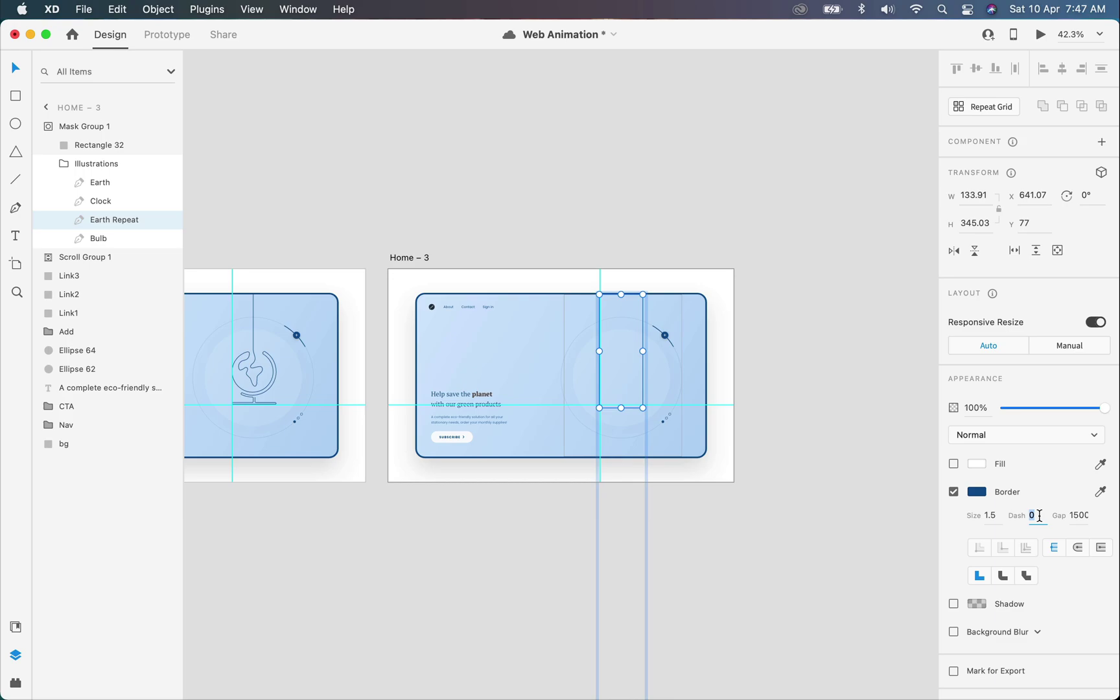
key(Tab)
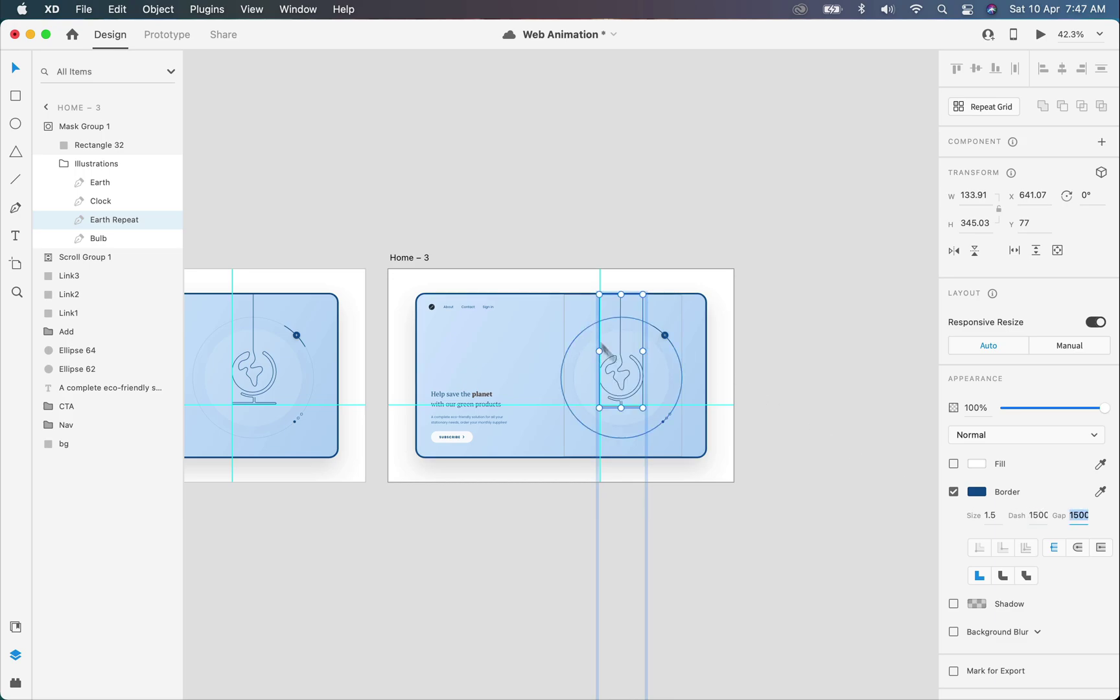
scroll(622, 382, up, 5)
scroll(599, 390, up, 5)
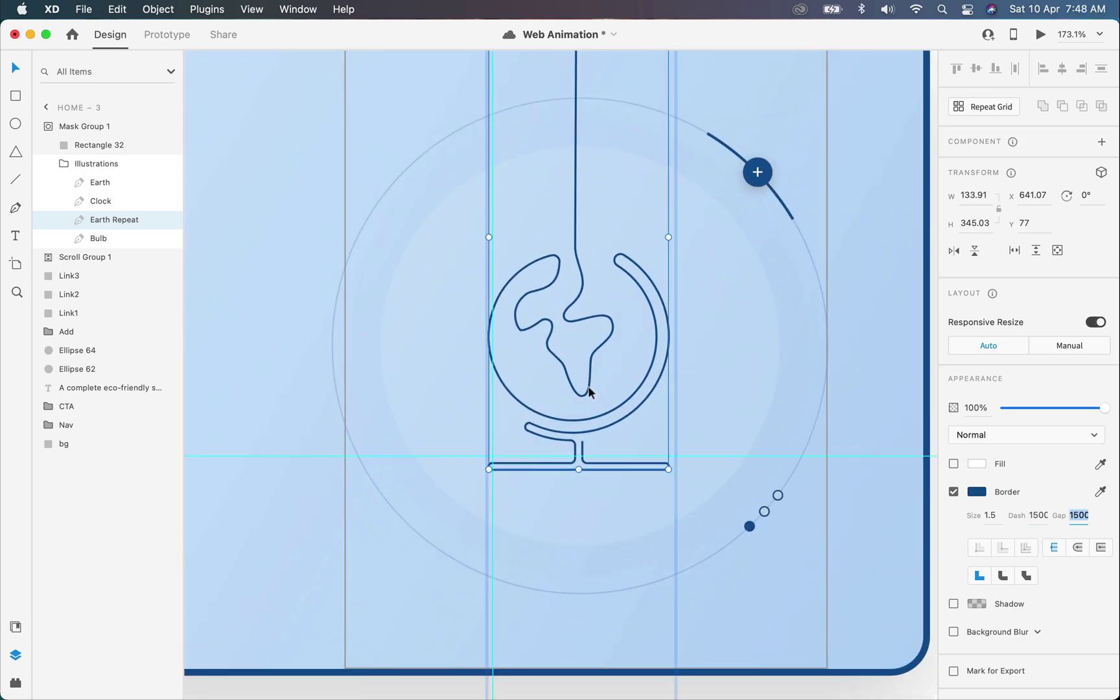
- Shift the Illustrations group to X 645, Y 66 to snap to the guides
click(95, 163)
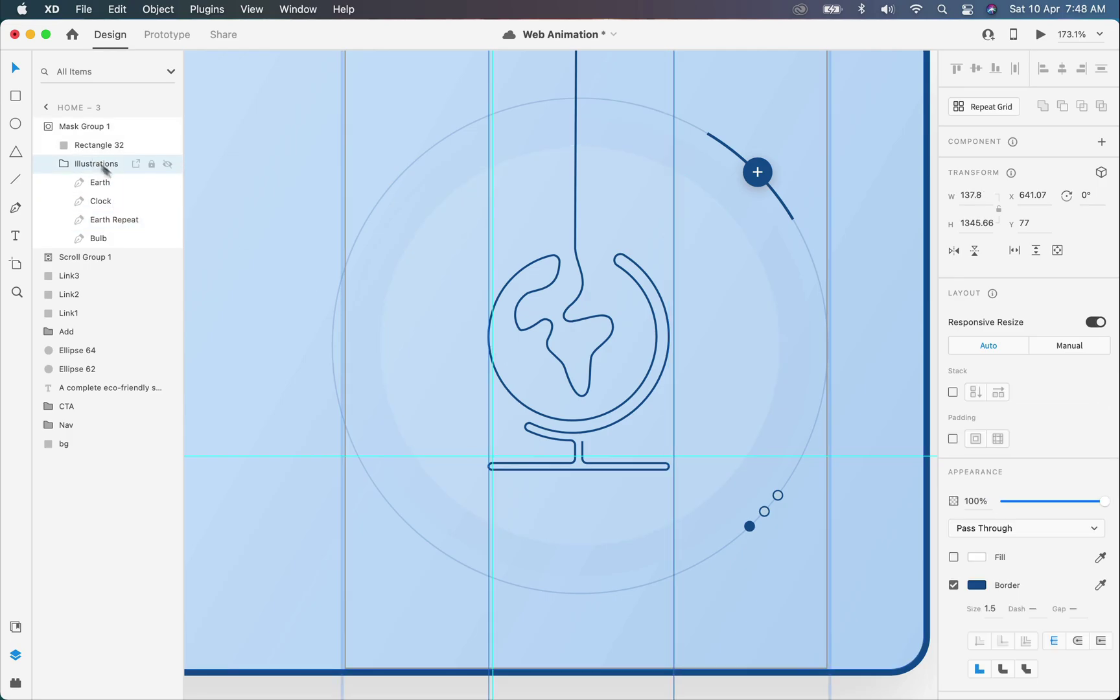
mouse_move(564, 316)
mouse_down()
mouse_move(566, 300)
mouse_move(553, 313)
mouse_up()
scroll(558, 307, up, 3)
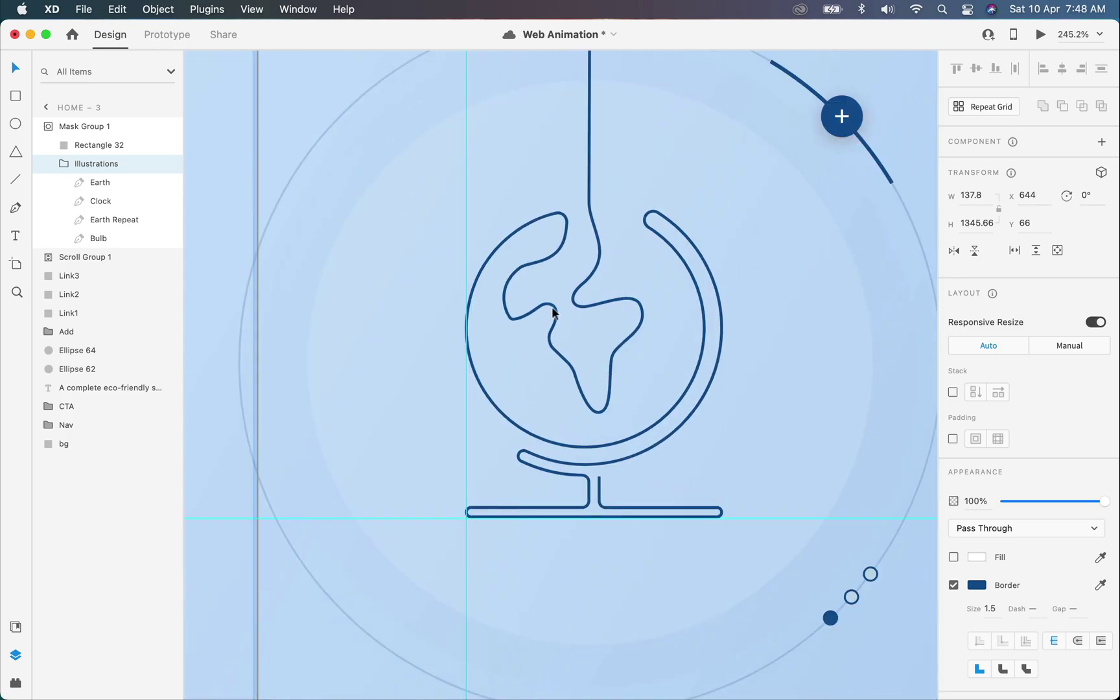
scroll(555, 313, up, 5)
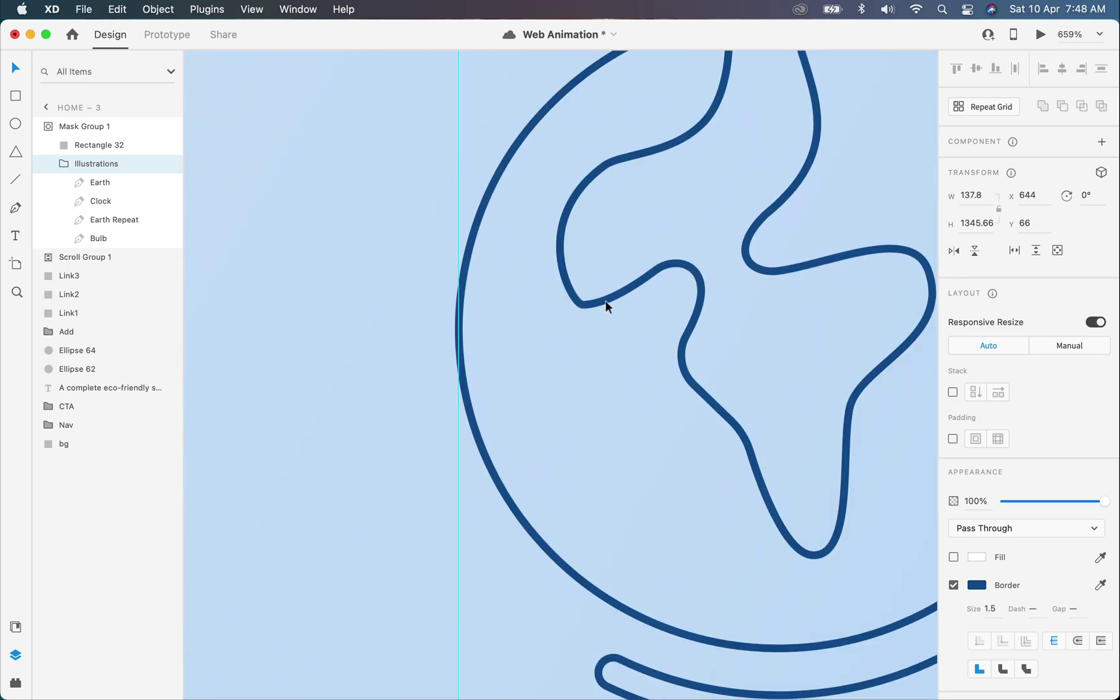
scroll(579, 322, down, 10)
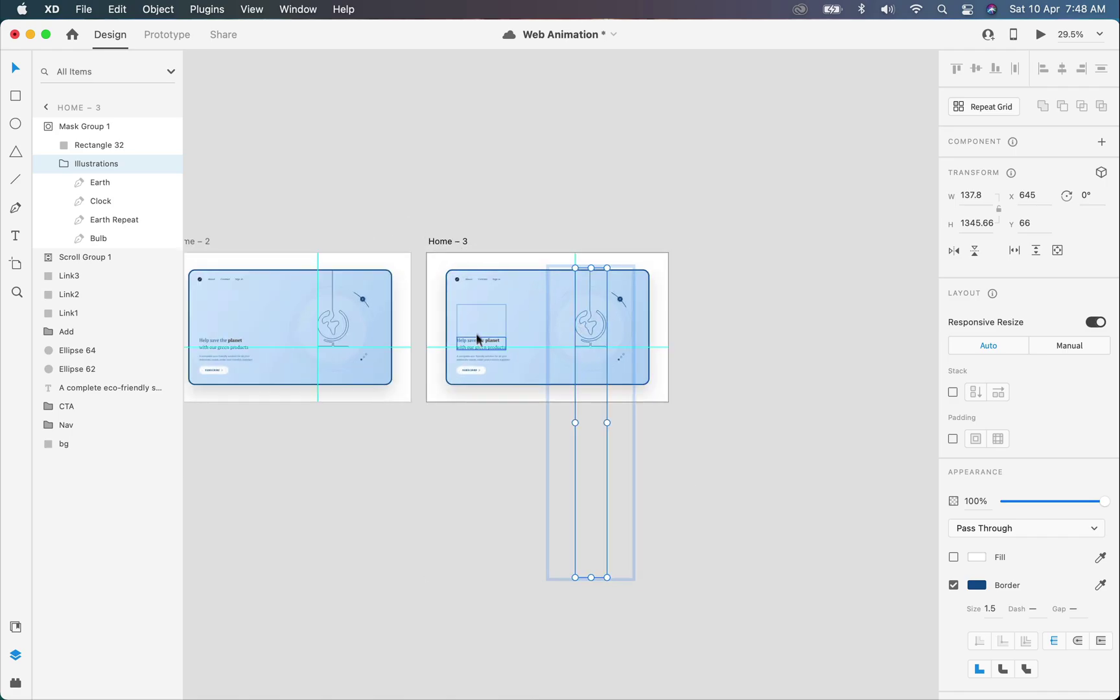
- Drag Home – 3's headline text group down to Y 366, then clear the selection
click(450, 241)
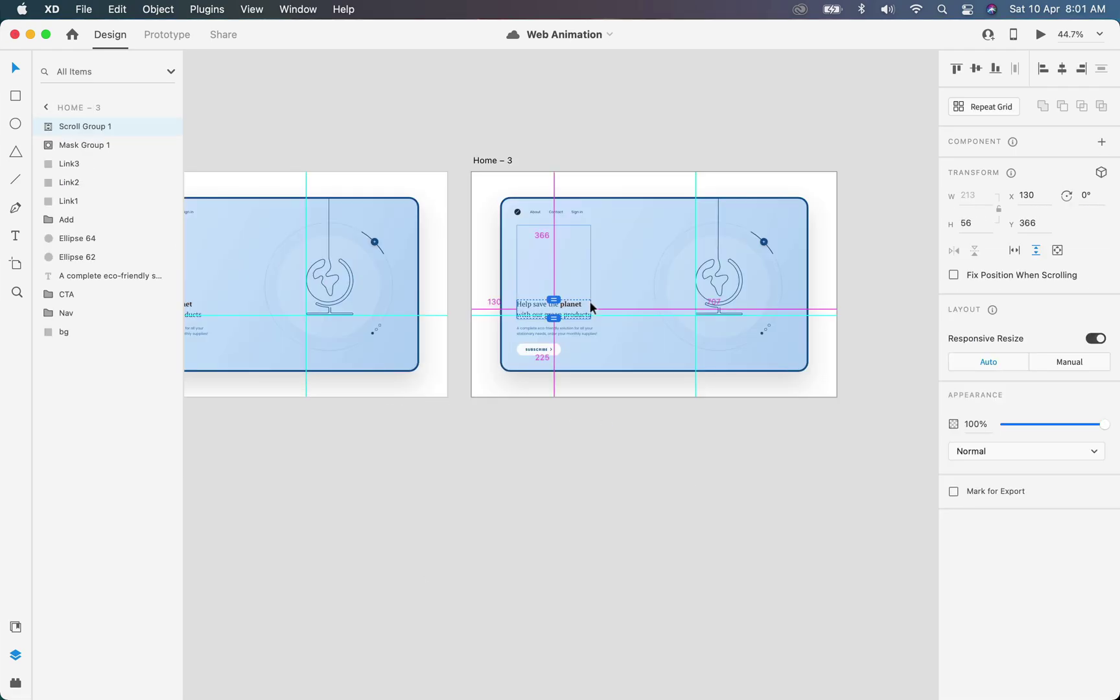
scroll(589, 300, up, 5)
double_click(530, 317)
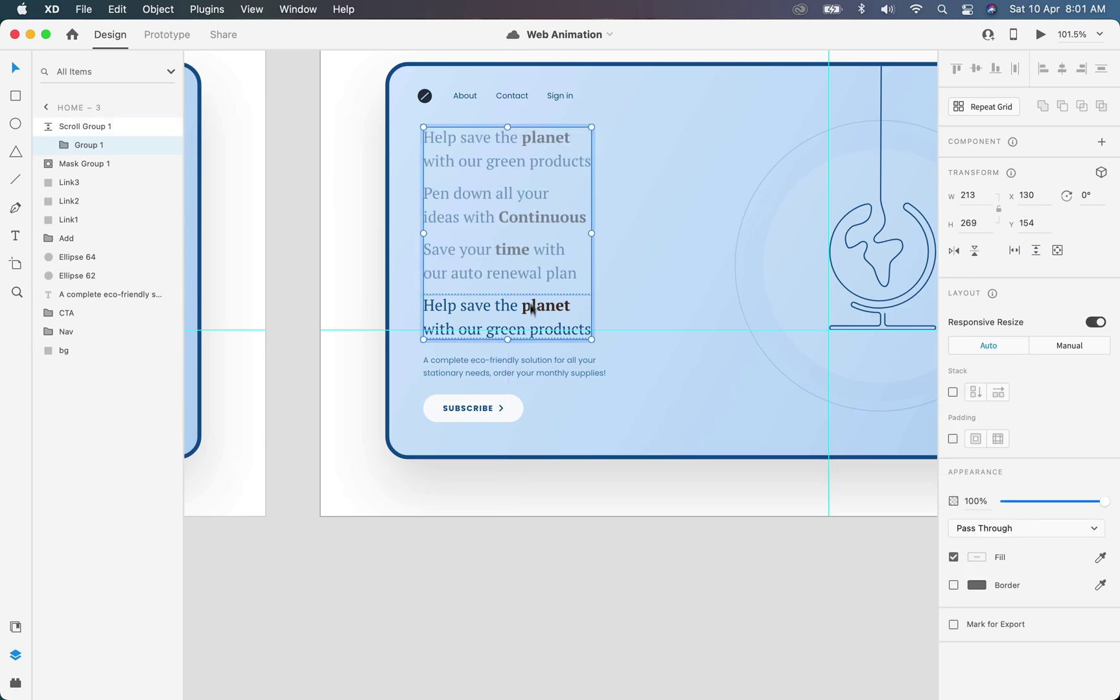
drag(529, 267, 539, 426)
click(633, 280)
scroll(633, 280, down, 5)
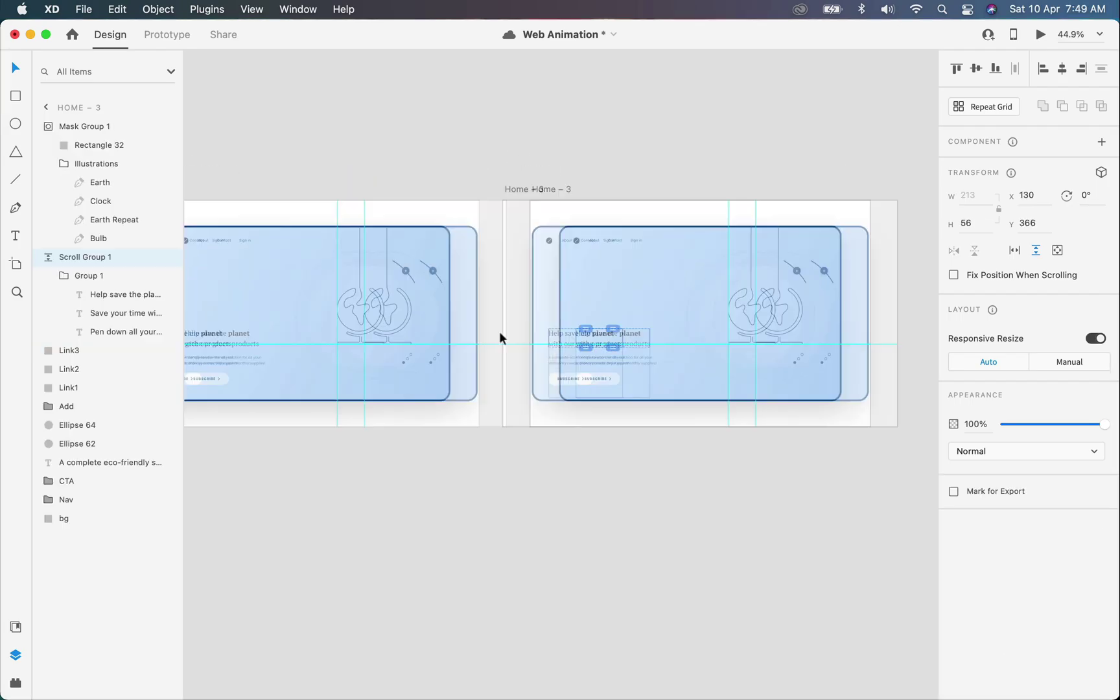
scroll(499, 337, down, 5)
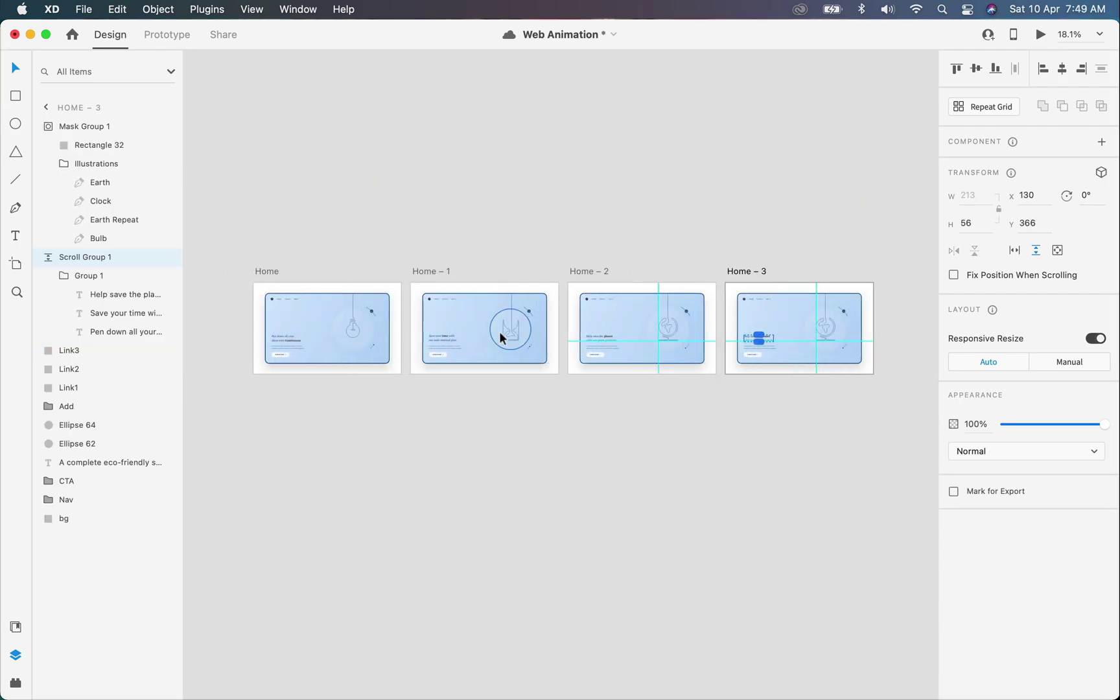
click(463, 265)
- In Prototype mode, wire Home's Link2 dot to the Home – 1 artboard
click(163, 35)
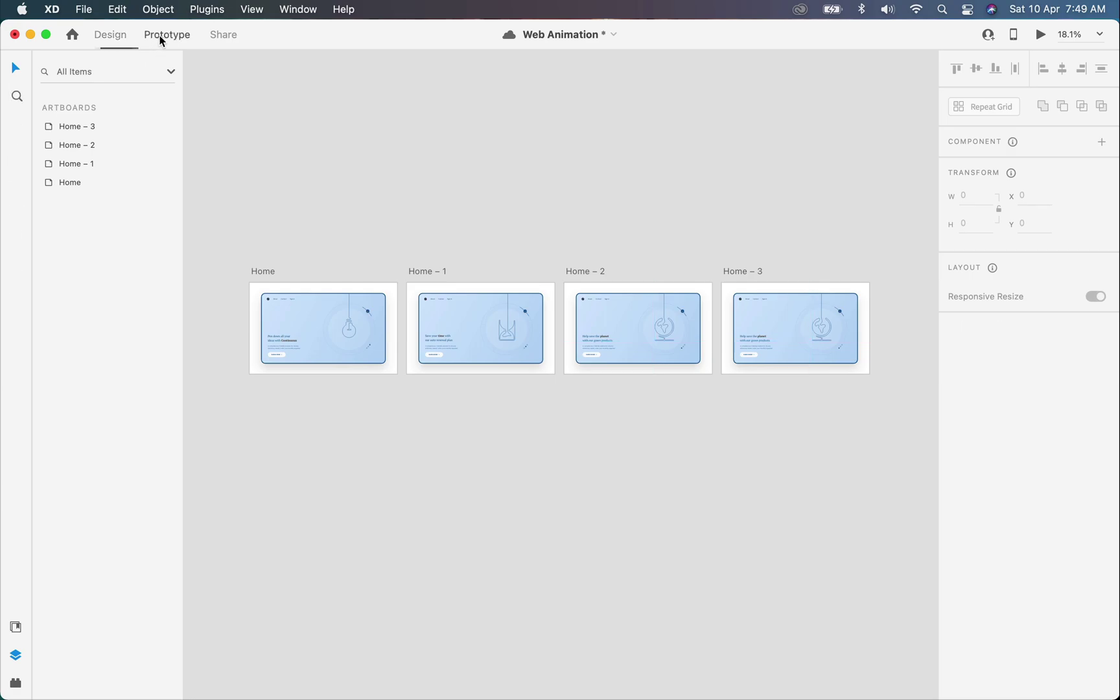
click(261, 268)
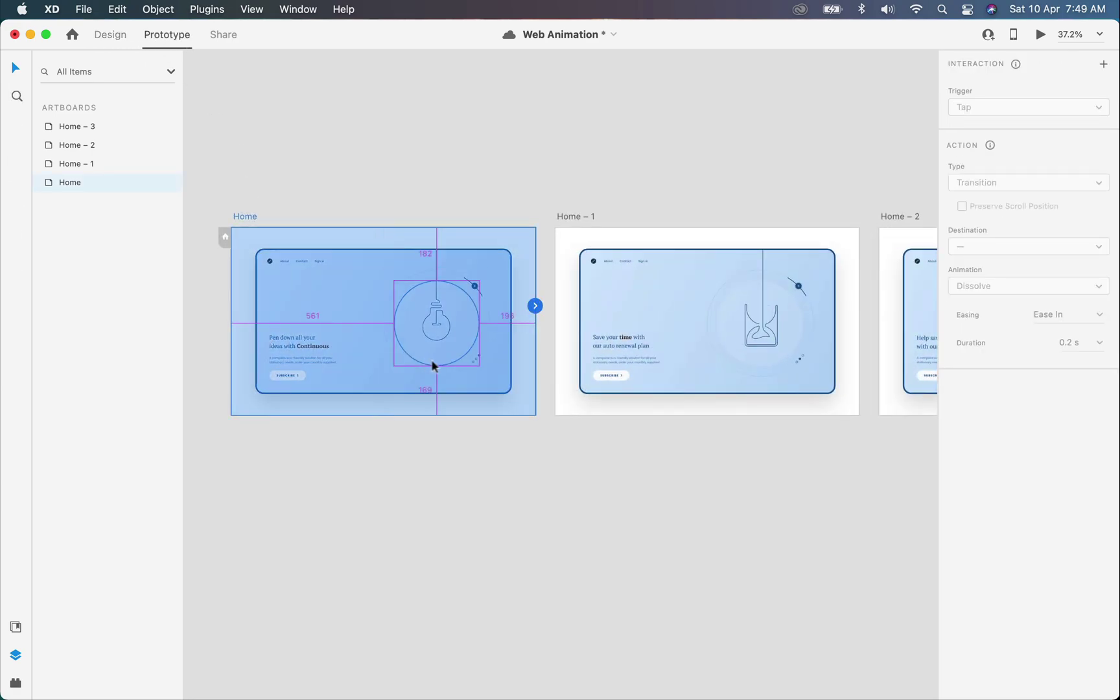
scroll(480, 366, up, 5)
click(471, 347)
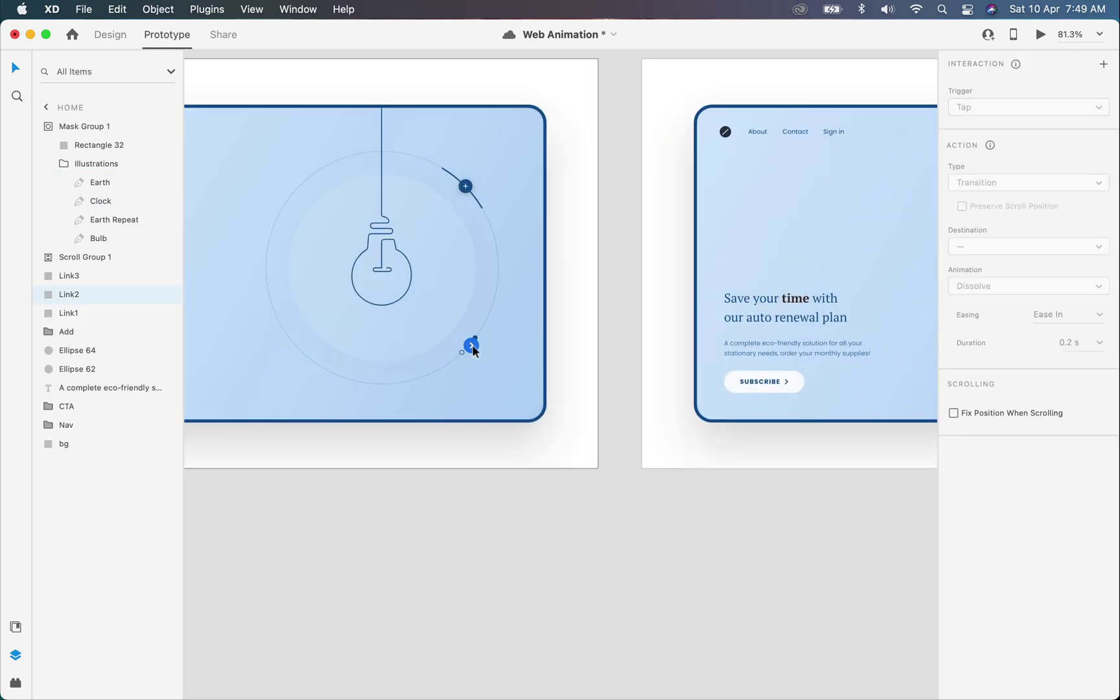
drag(471, 347, 743, 296)
- Set that interaction to Tap trigger, Auto-Animate action and 2 s duration
click(997, 109)
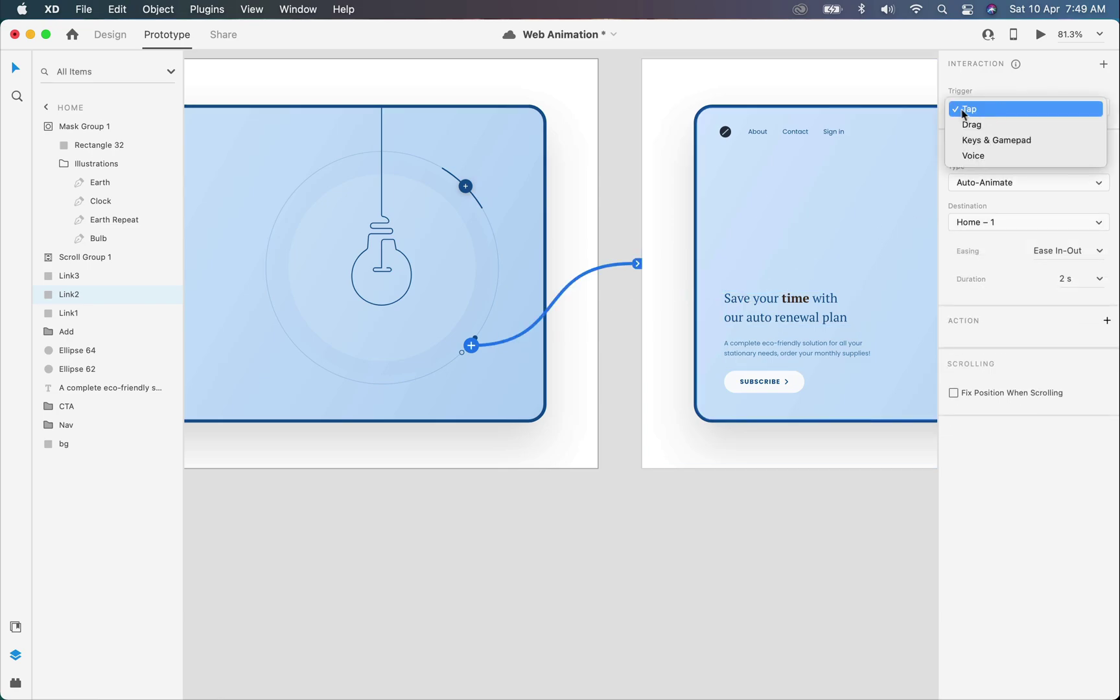
click(991, 110)
click(1036, 184)
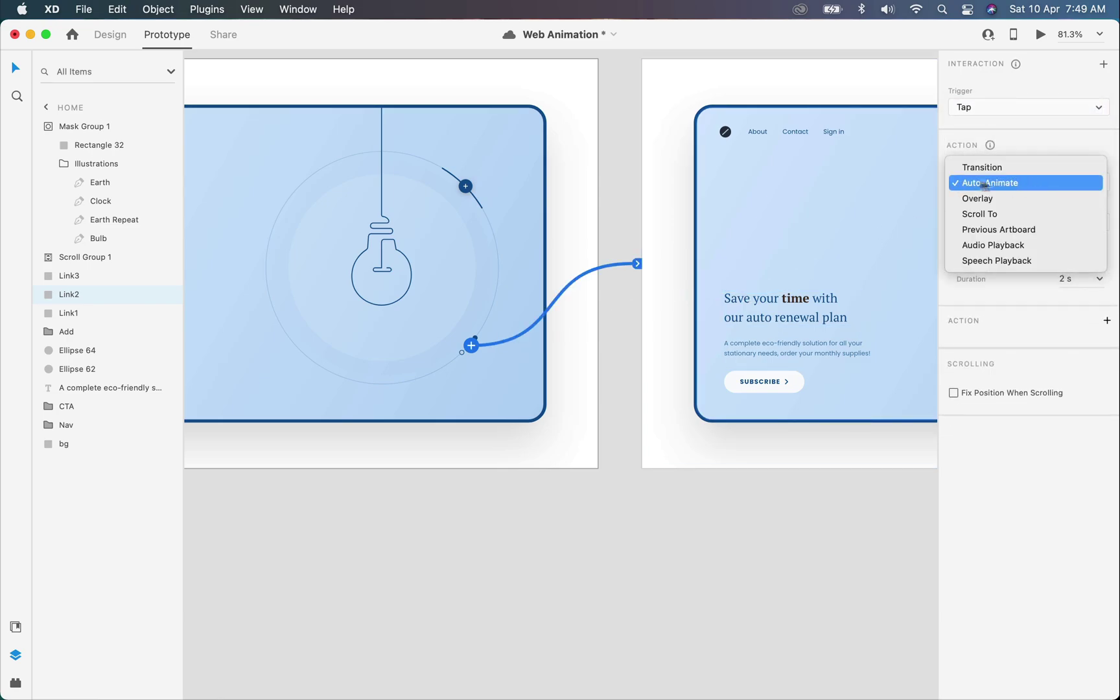
click(1026, 185)
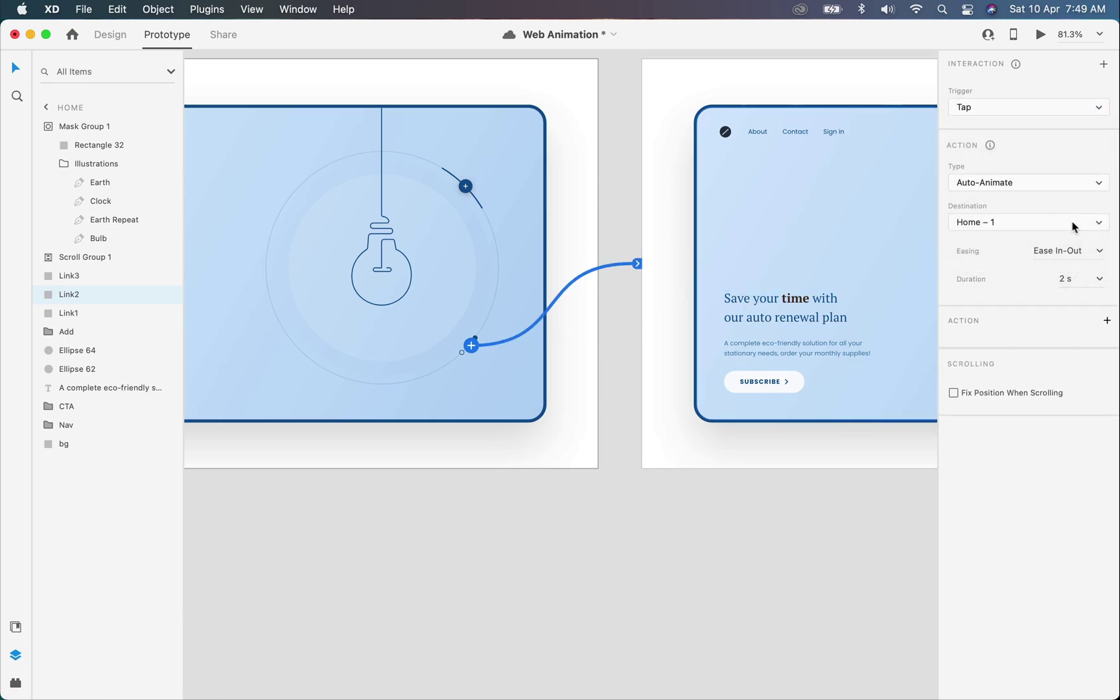
click(1081, 277)
text(2)
key(Tab)
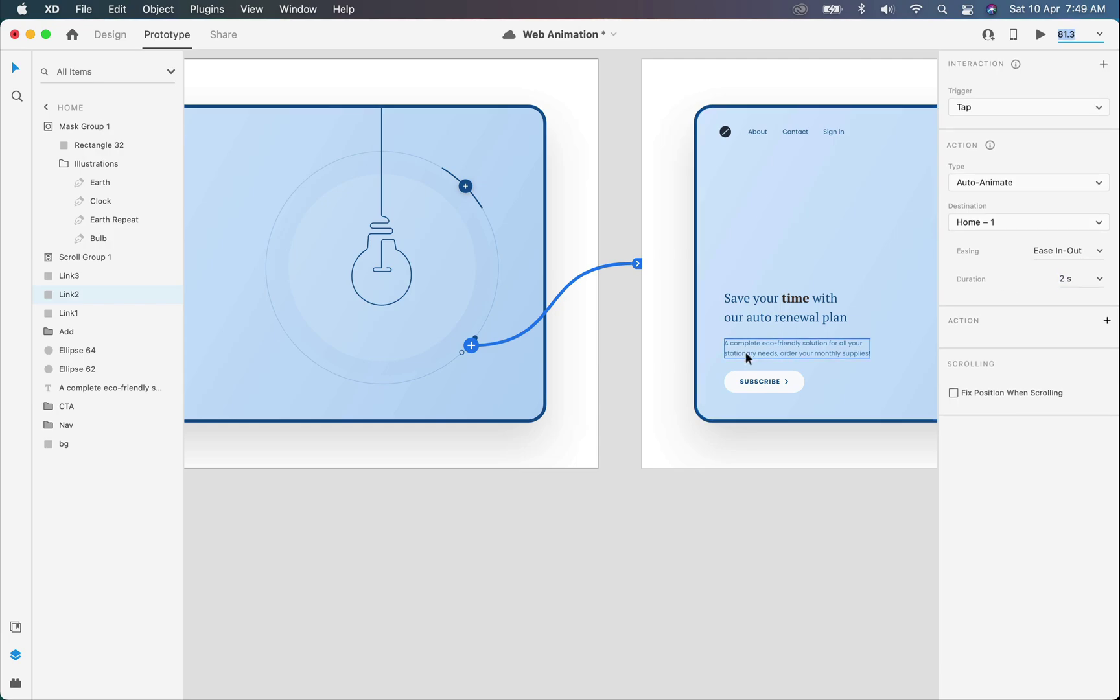
- Wire Home – 1's Link3 dot to the Home – 2 artboard
scroll(745, 350, down, 5)
scroll(749, 348, right, 5)
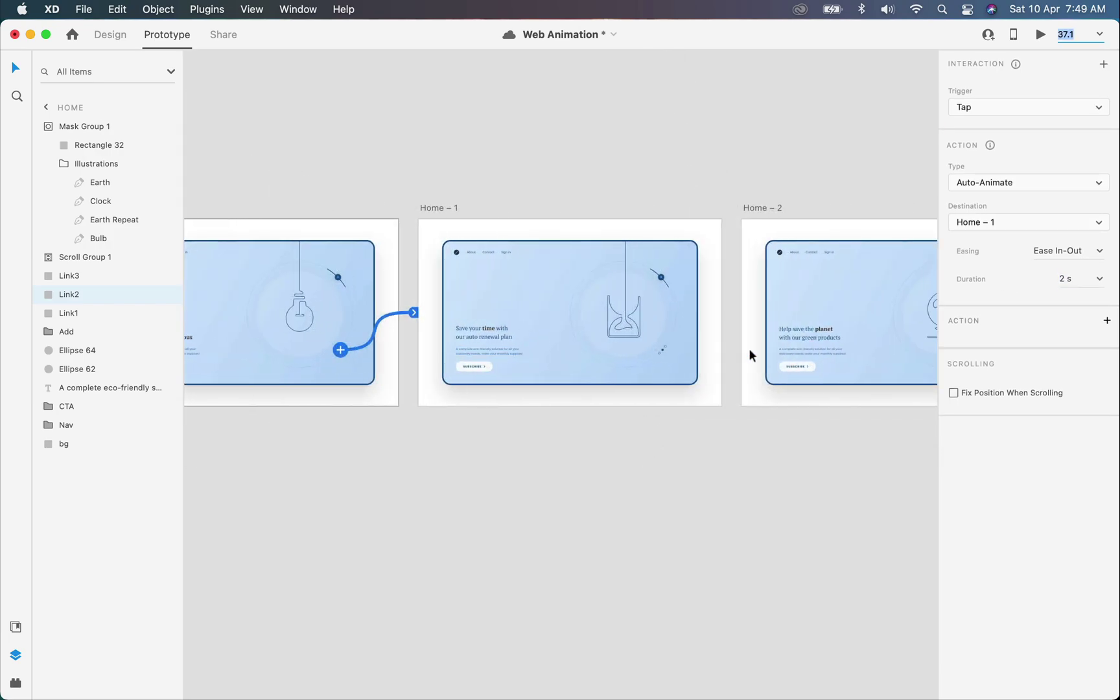
click(658, 351)
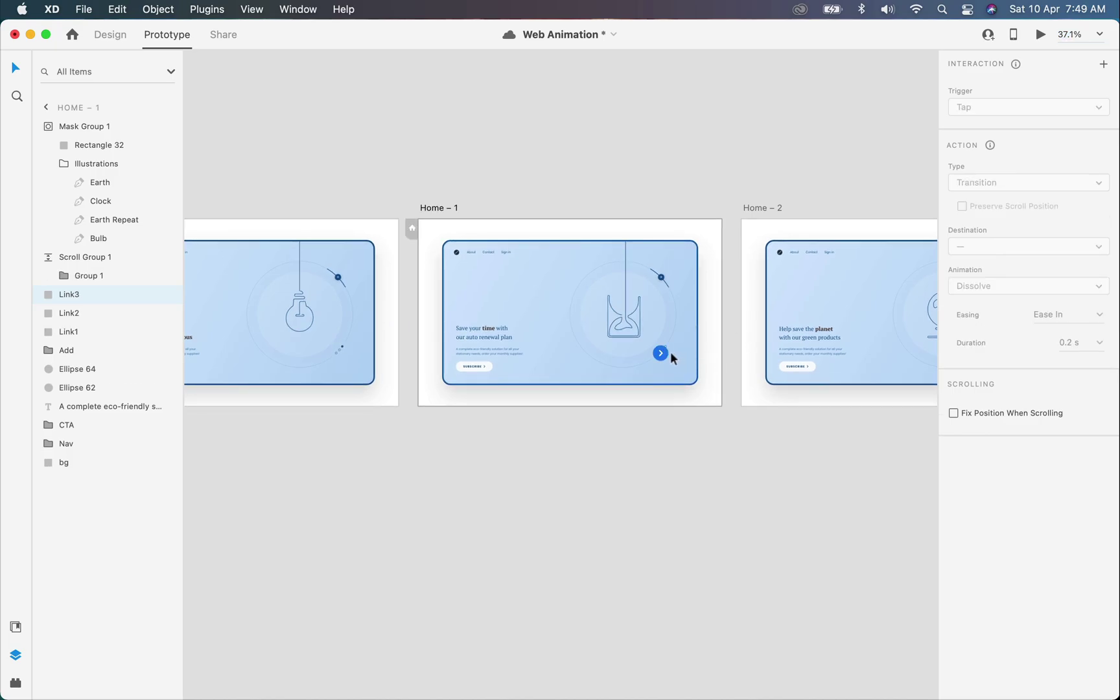
scroll(668, 351, up, 3)
scroll(668, 350, up, 3)
scroll(613, 349, down, 5)
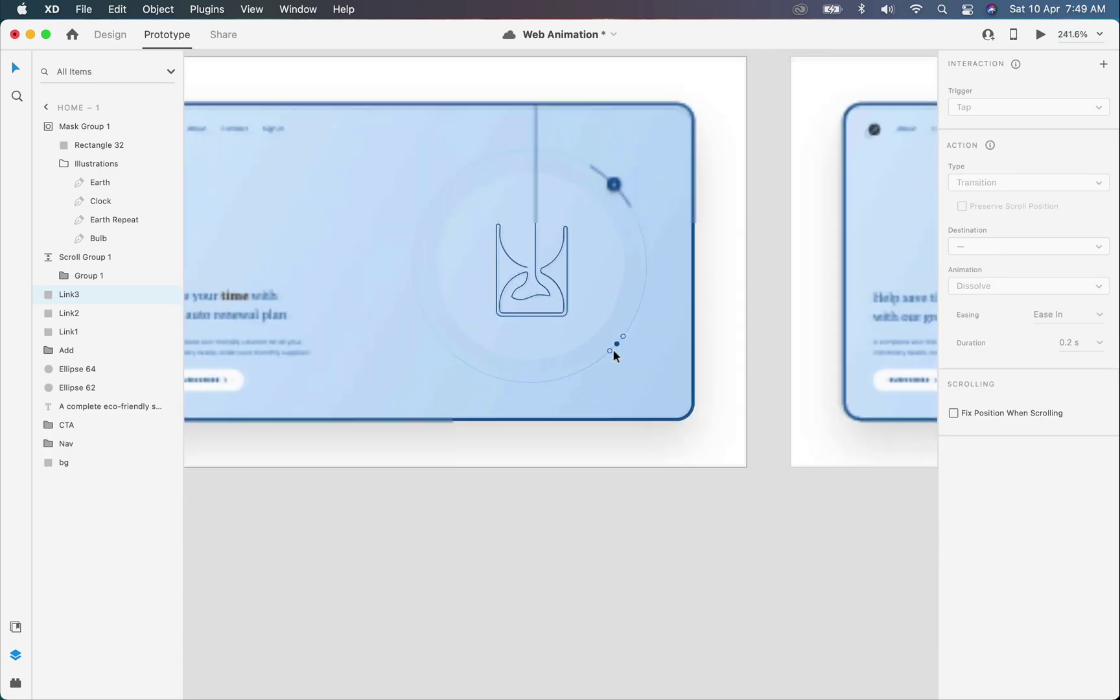
drag(613, 340, 855, 311)
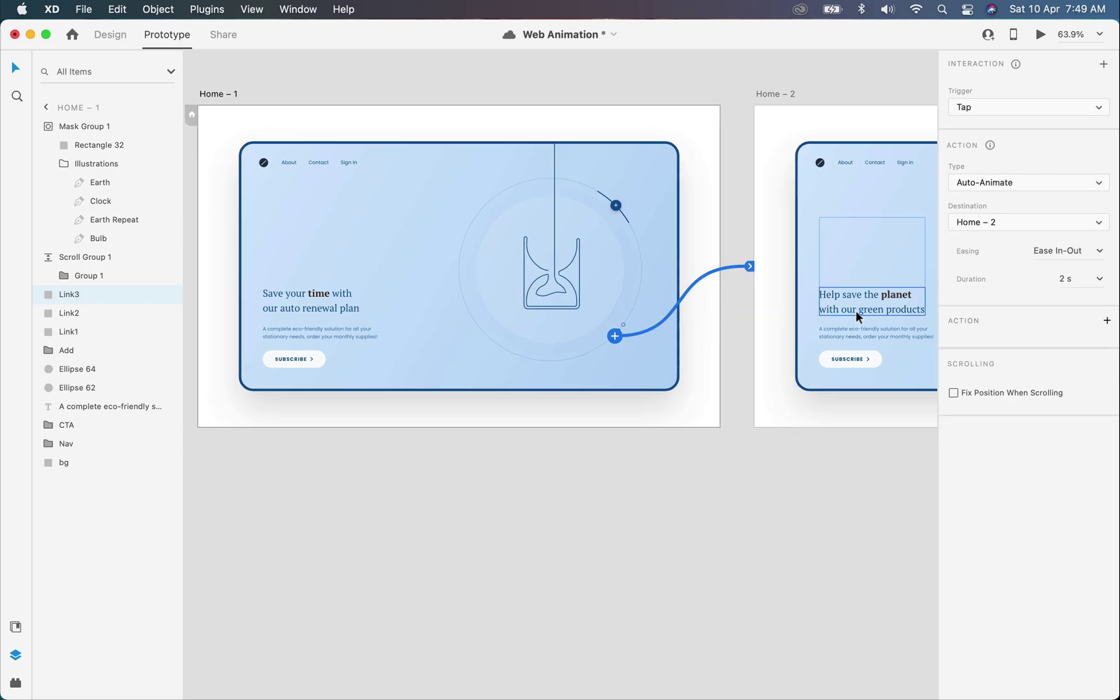
scroll(856, 311, right, 5)
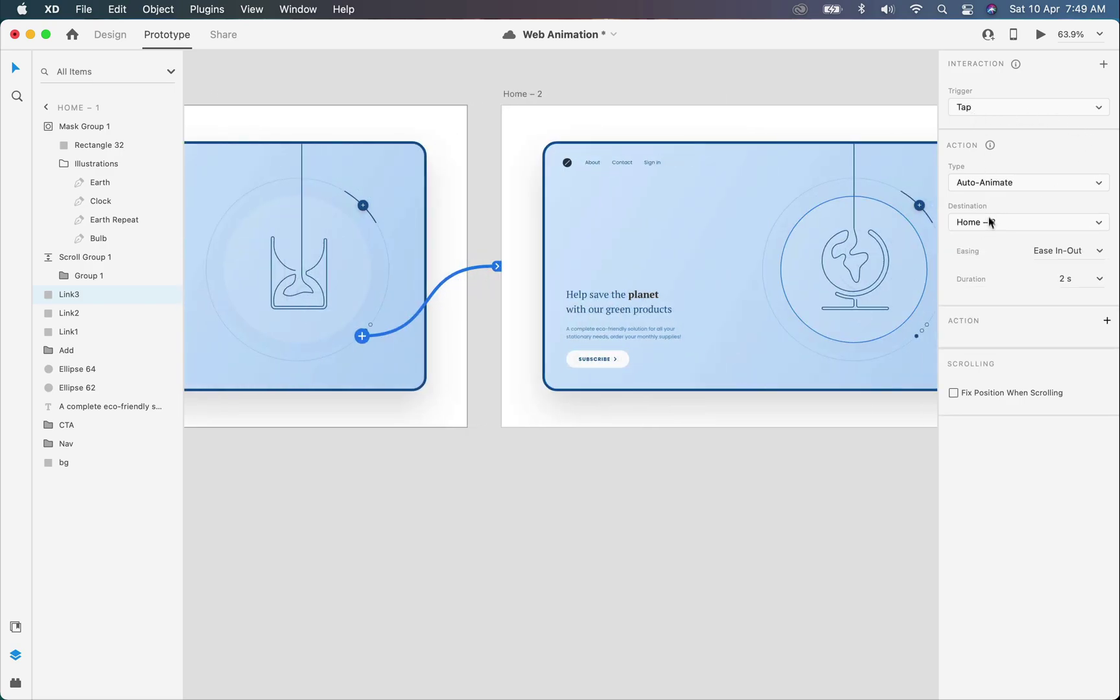
scroll(907, 283, right, 10)
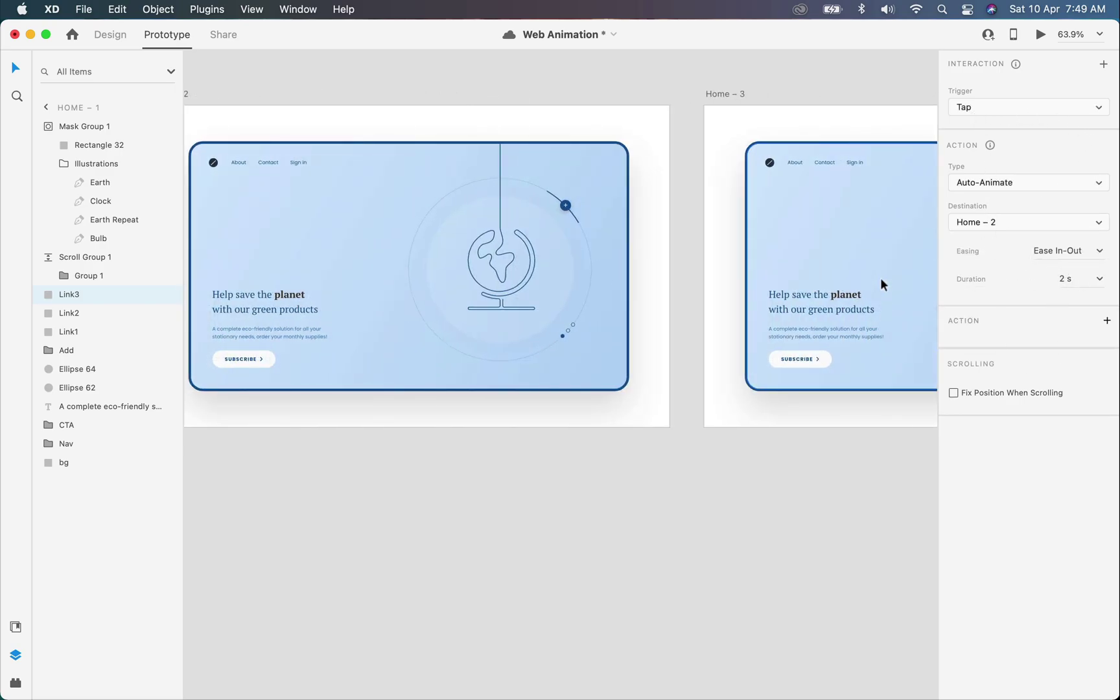
scroll(580, 335, down, 2)
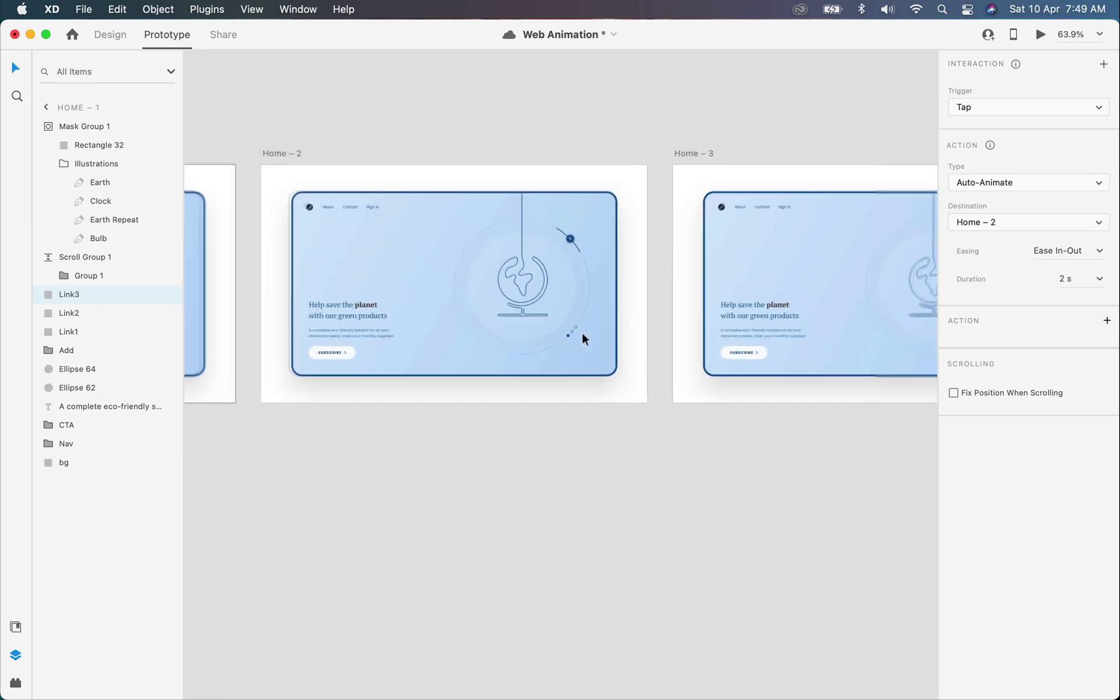
click(299, 155)
- Wire Home – 2 to Home – 3 on a Time trigger with 0 s delay
drag(646, 266, 705, 275)
click(975, 116)
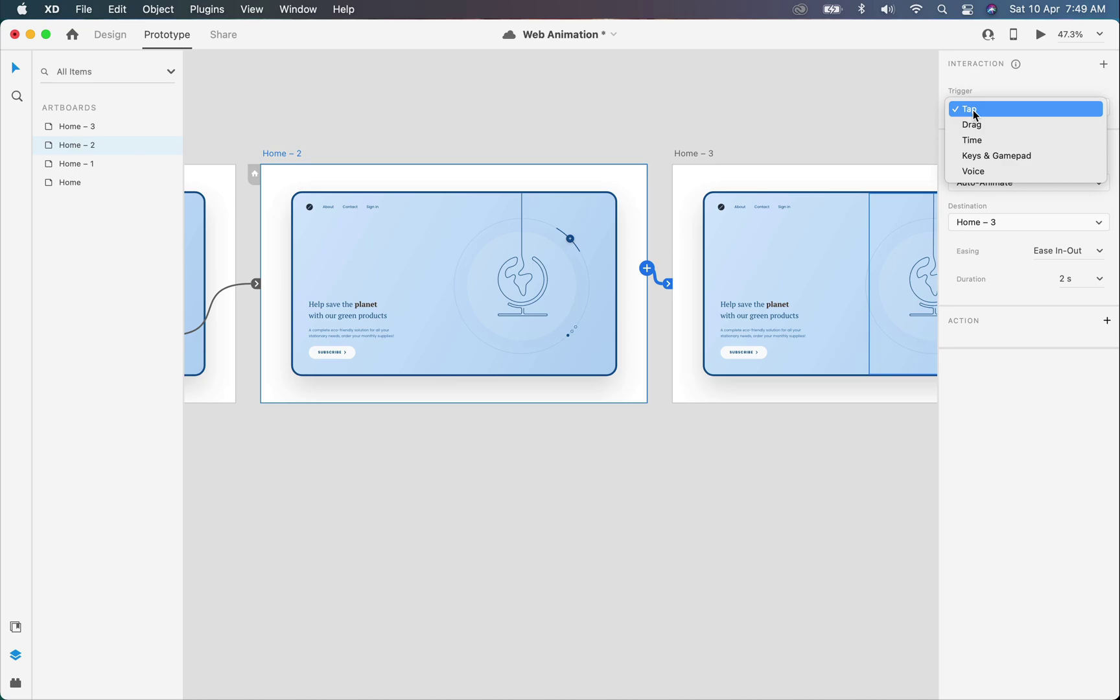
click(974, 141)
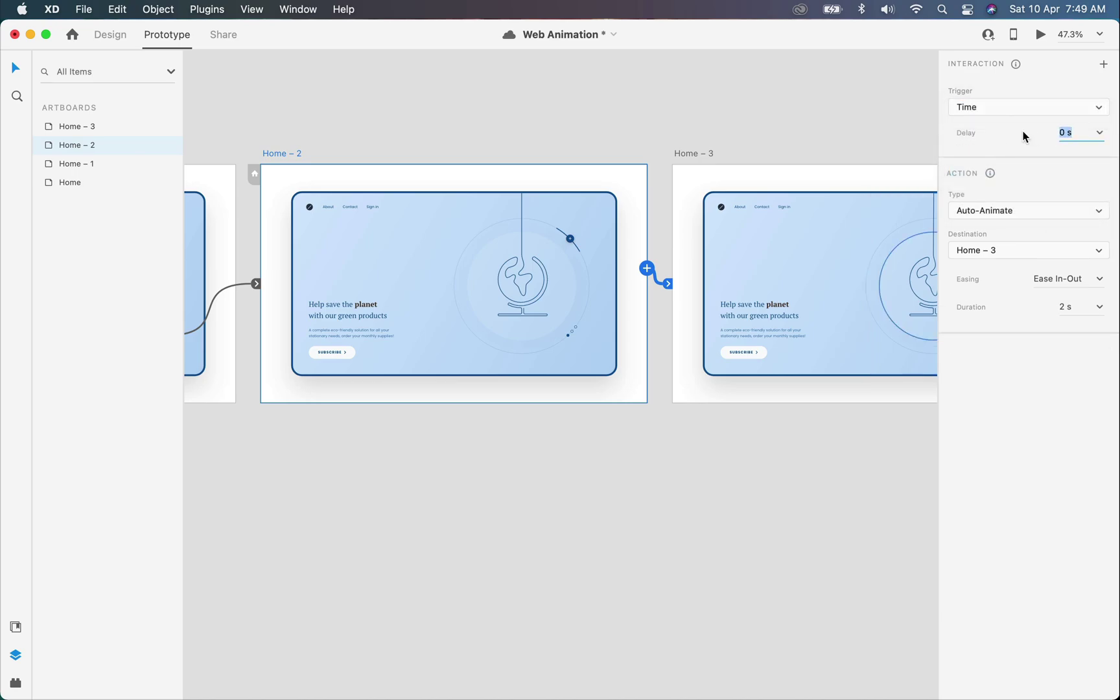
text(00)
key(Tab)
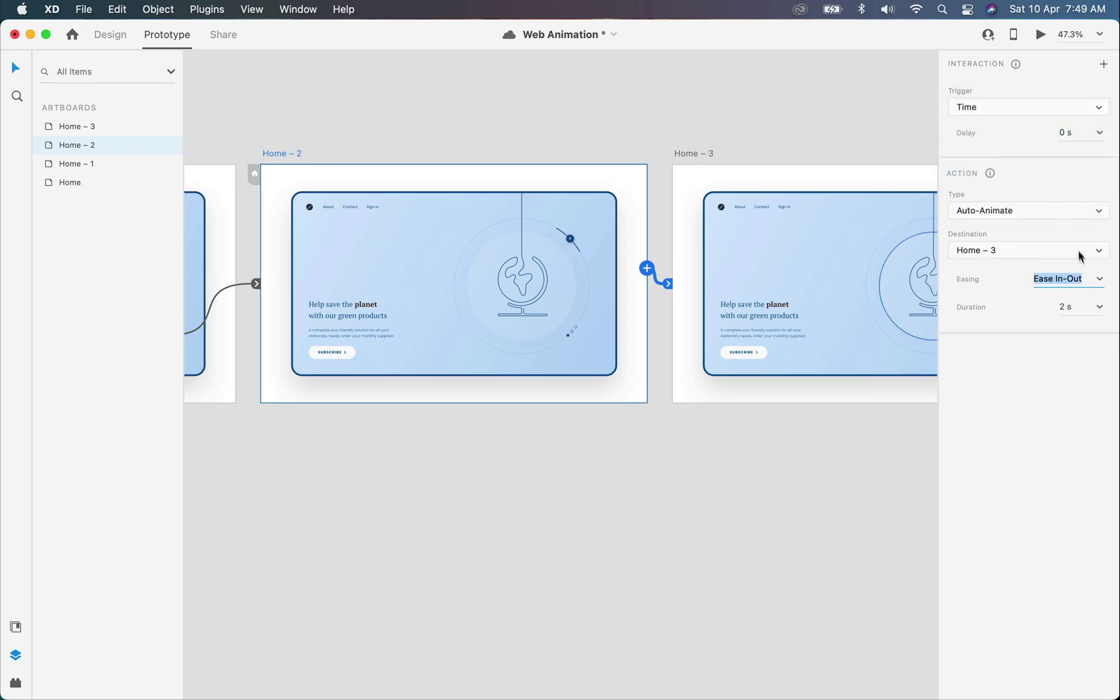
- Change that action to Transition with animation set to None
click(993, 207)
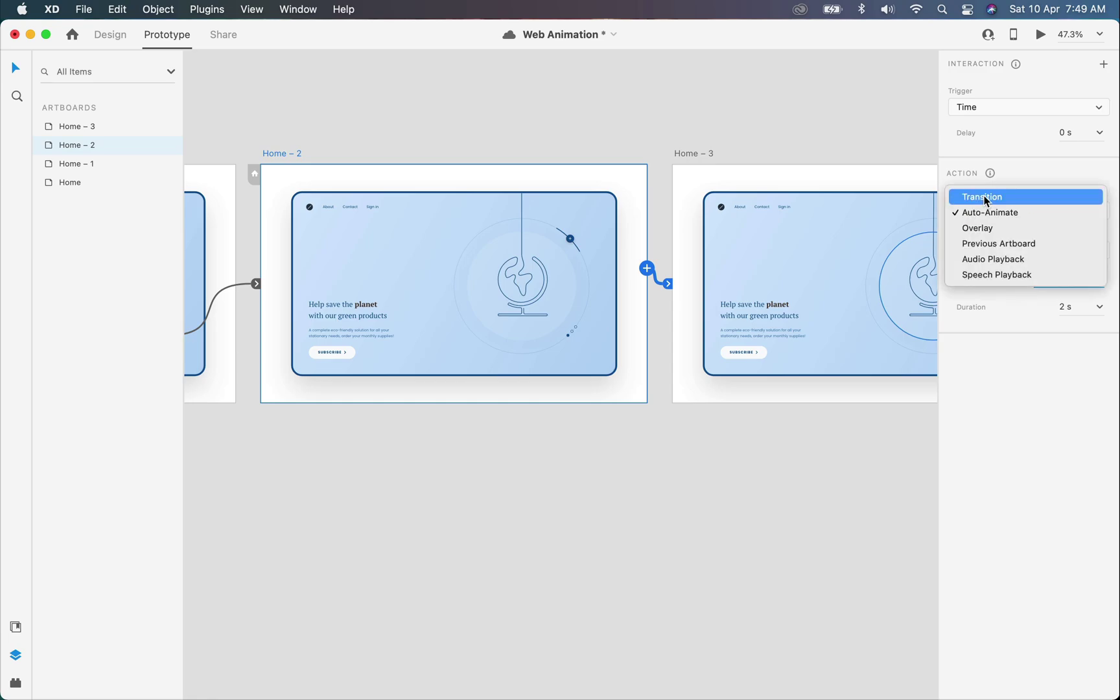
click(985, 200)
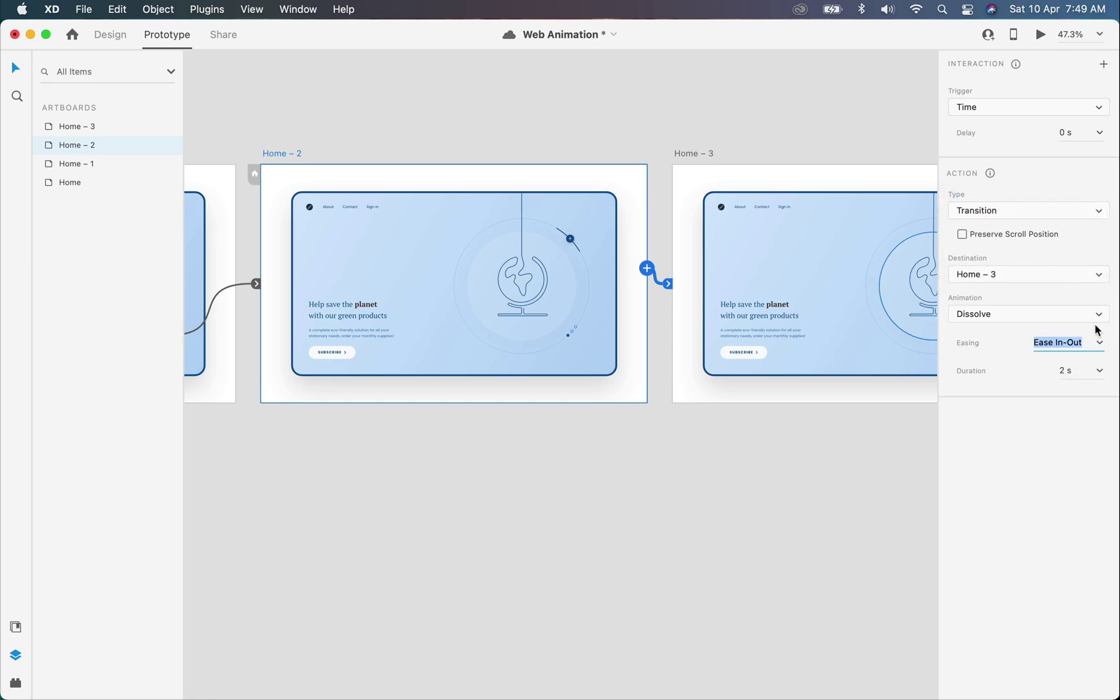
click(1094, 315)
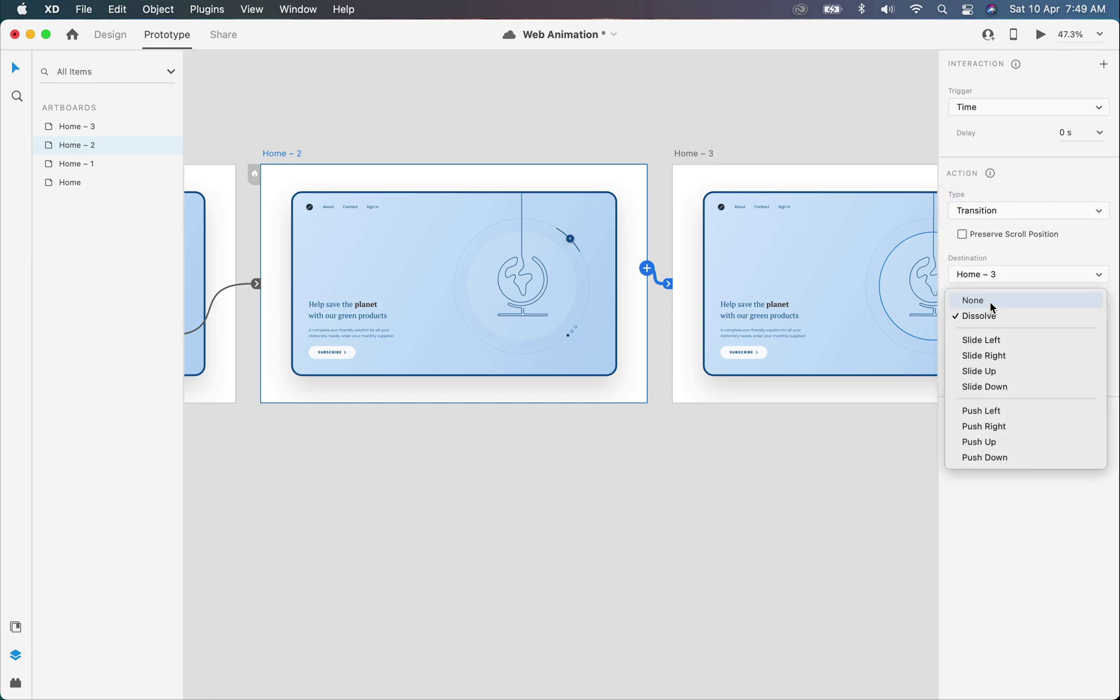
click(992, 301)
scroll(799, 275, right, 5)
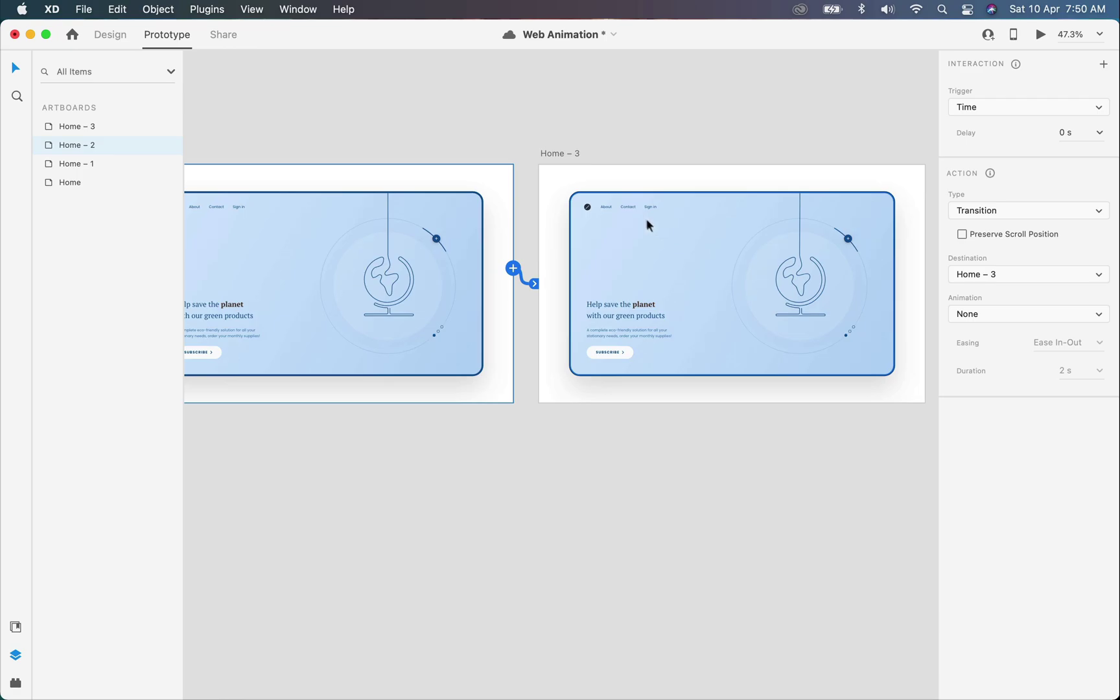
- Link Home – 3's Link1 dot back to Home with a Tap trigger
click(571, 153)
scroll(817, 330, down, 2)
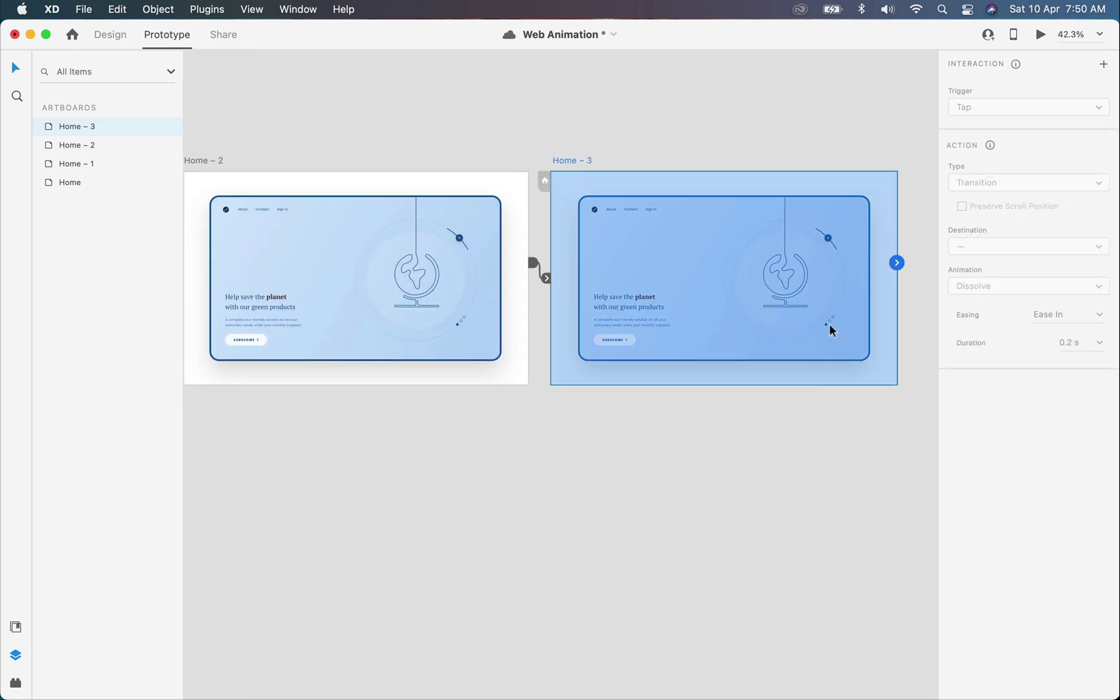
scroll(805, 399, up, 8)
scroll(806, 399, down, 15)
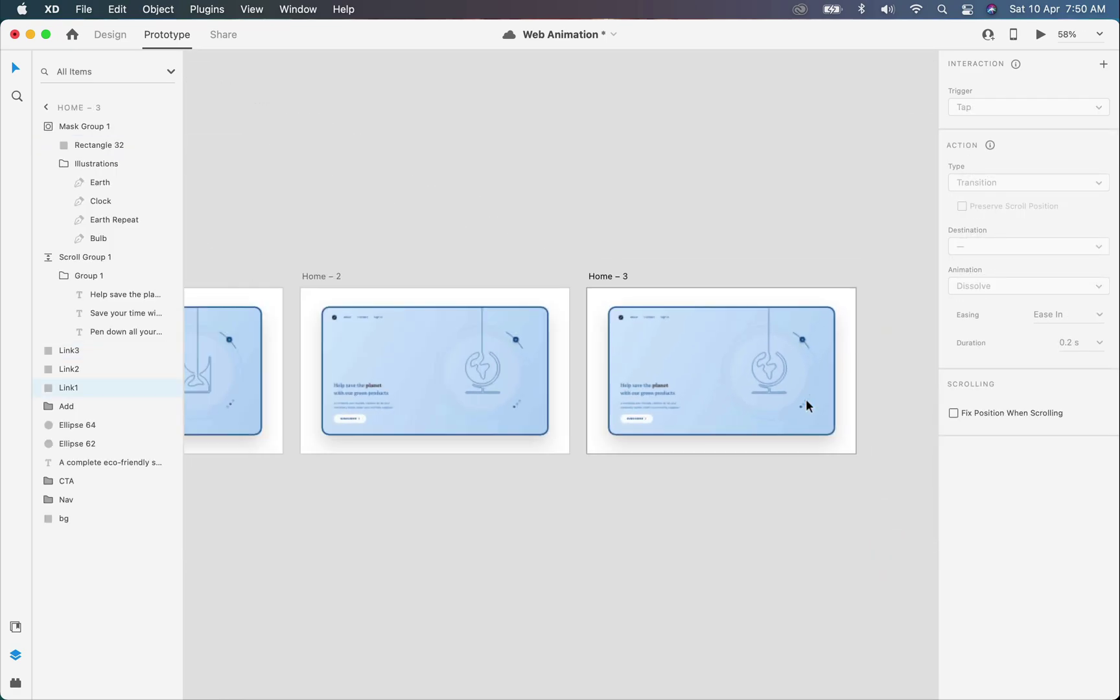
drag(805, 399, 338, 380)
click(1006, 112)
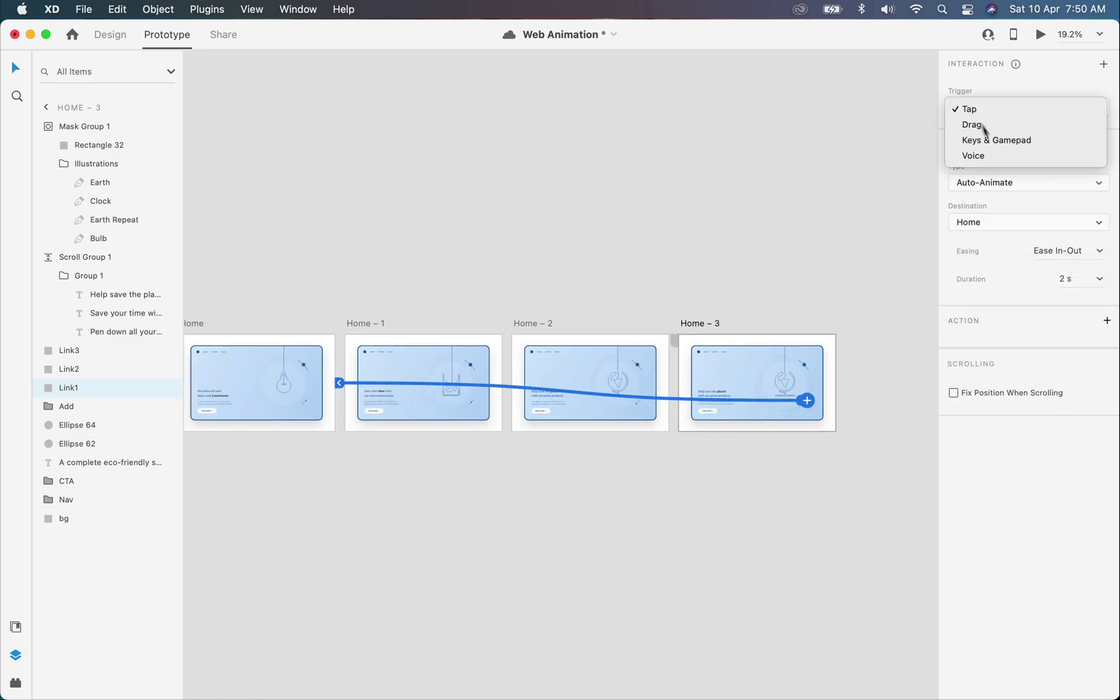
click(1063, 238)
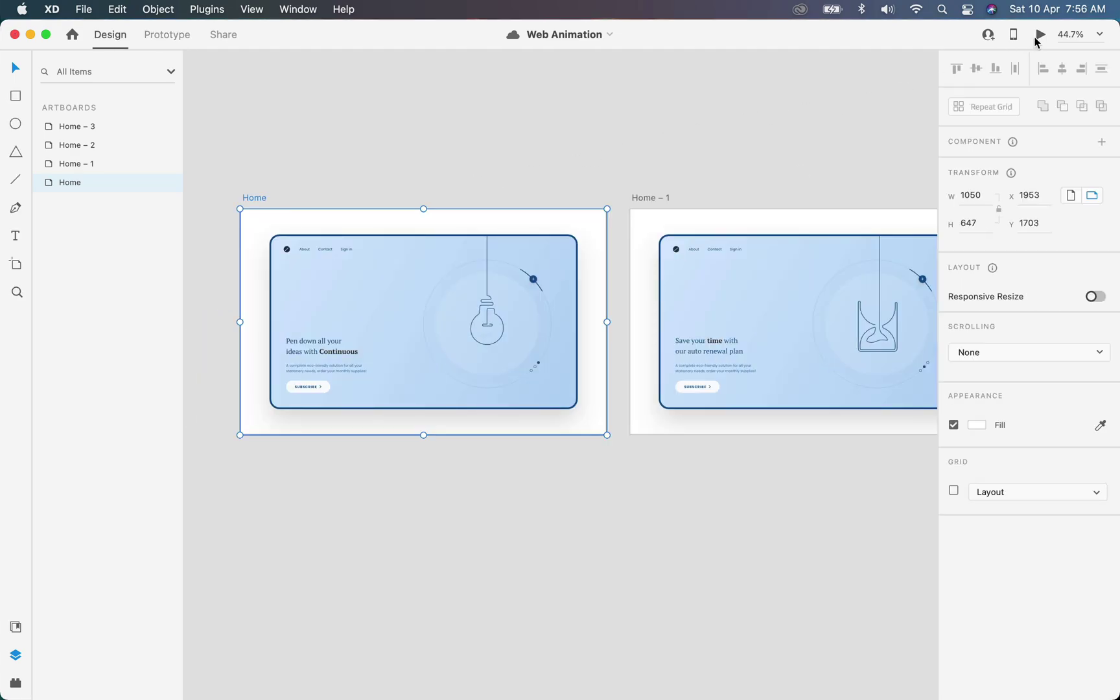
- Run the desktop preview and step through the hourglass, globe and bulb slides via the dots
click(1039, 36)
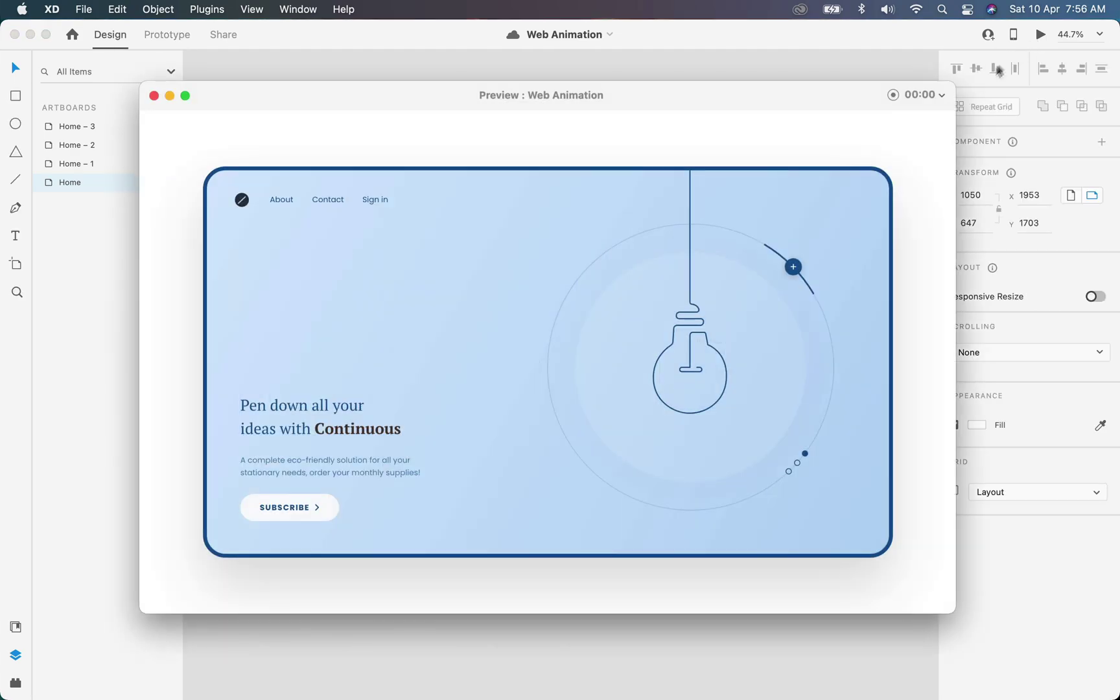
click(798, 463)
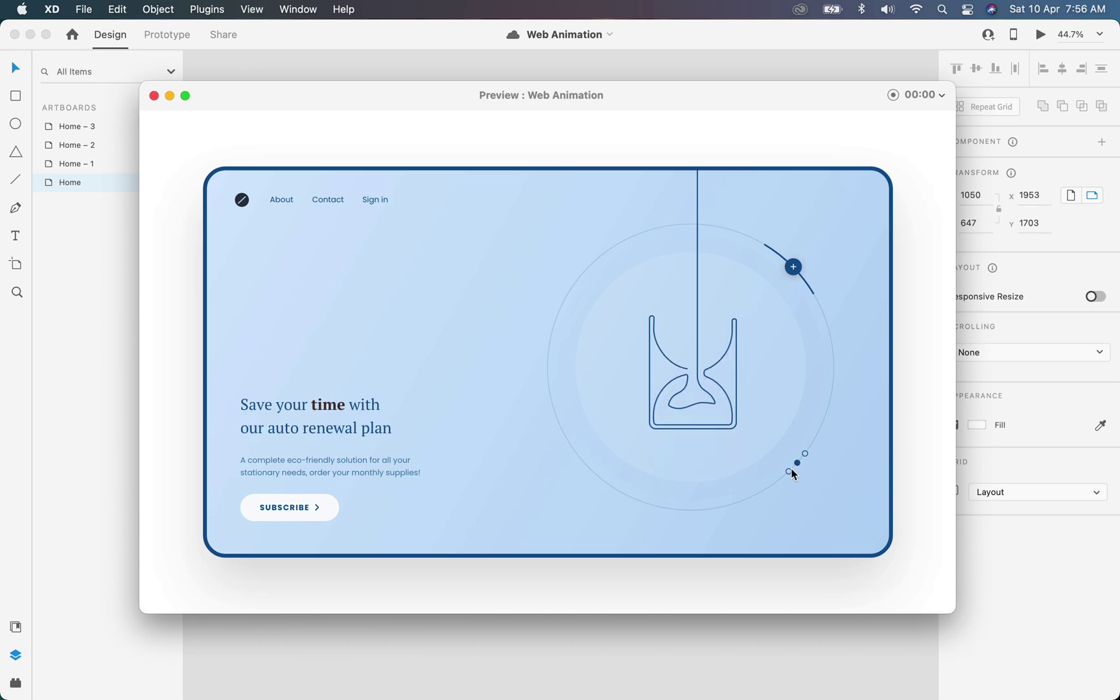
click(788, 471)
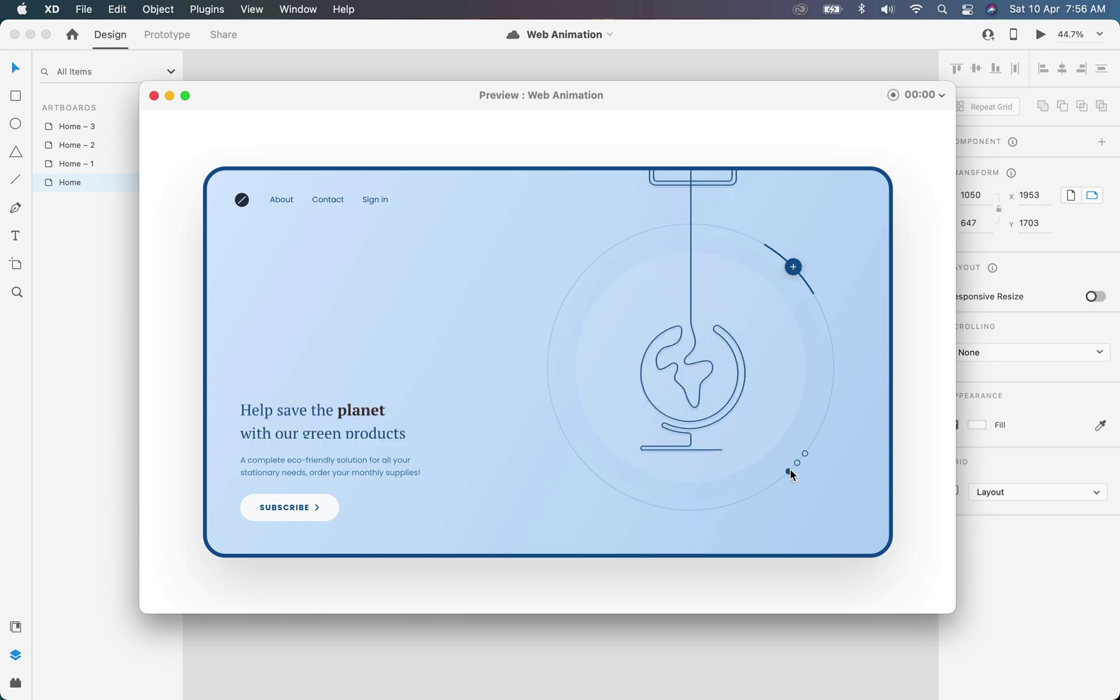
click(804, 455)
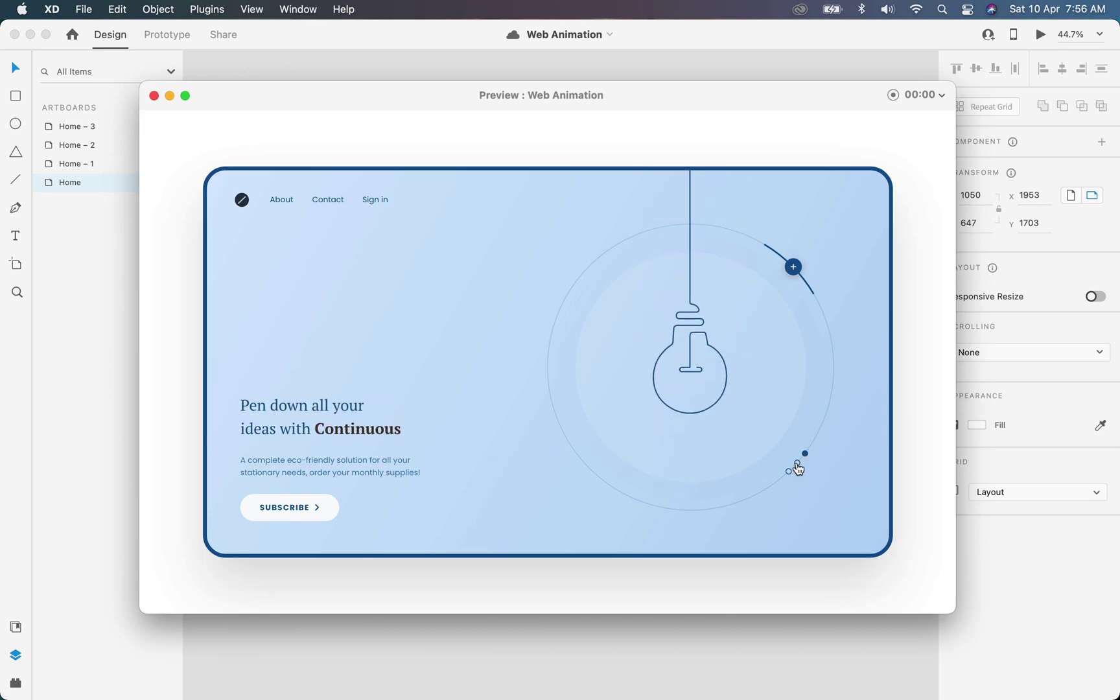
click(797, 462)
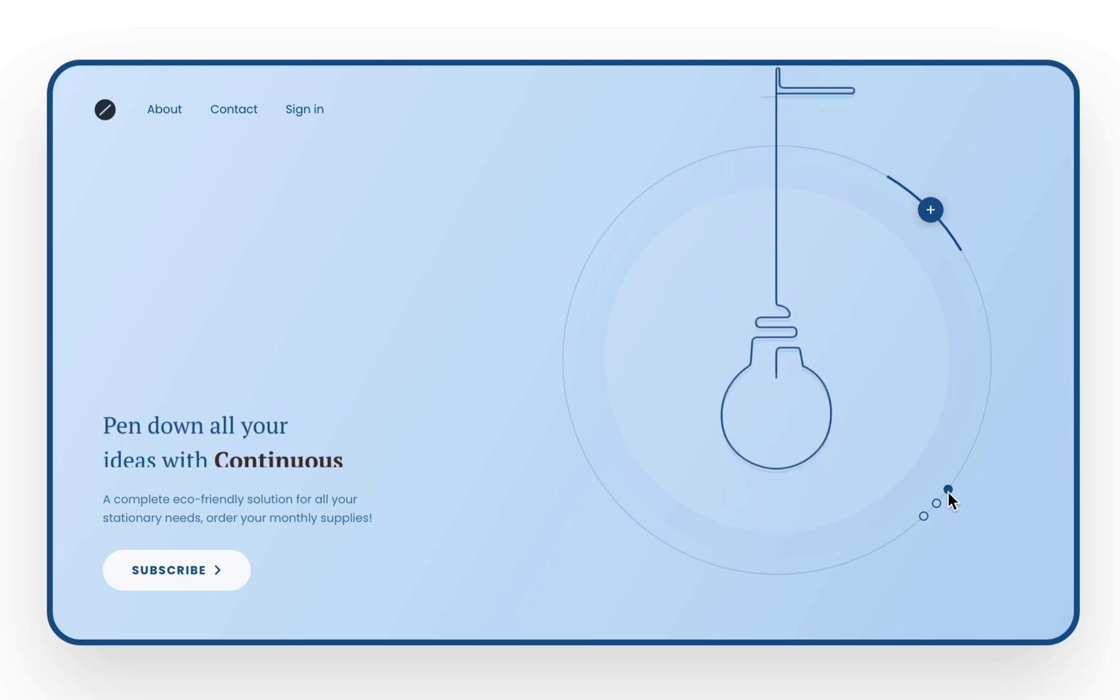
click(936, 502)
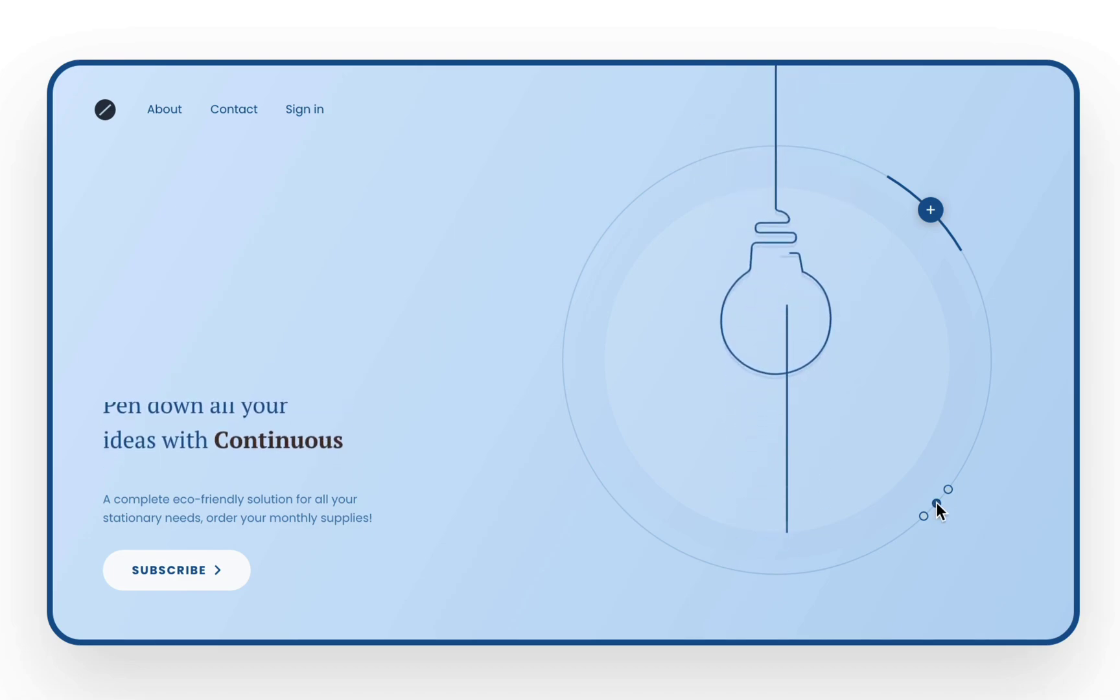